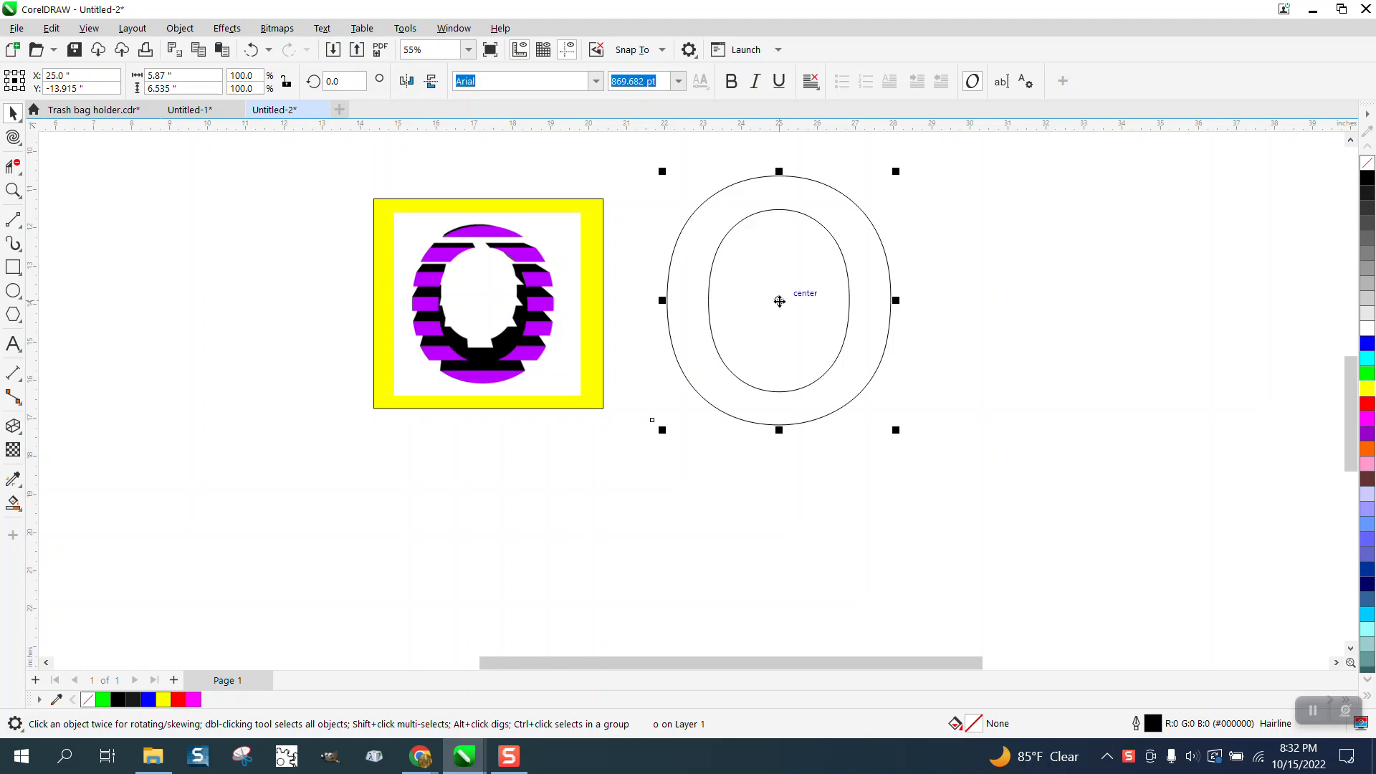
- Reposition the lowercase "o" outline slightly and append a "0" to its text
{"action": "mouse_move", "coordinate": [777, 298]}
{"action": "left_mouse_down"}
{"action": "mouse_move", "coordinate": [768, 329]}
{"action": "mouse_move", "coordinate": [788, 304]}
{"action": "left_mouse_up"}
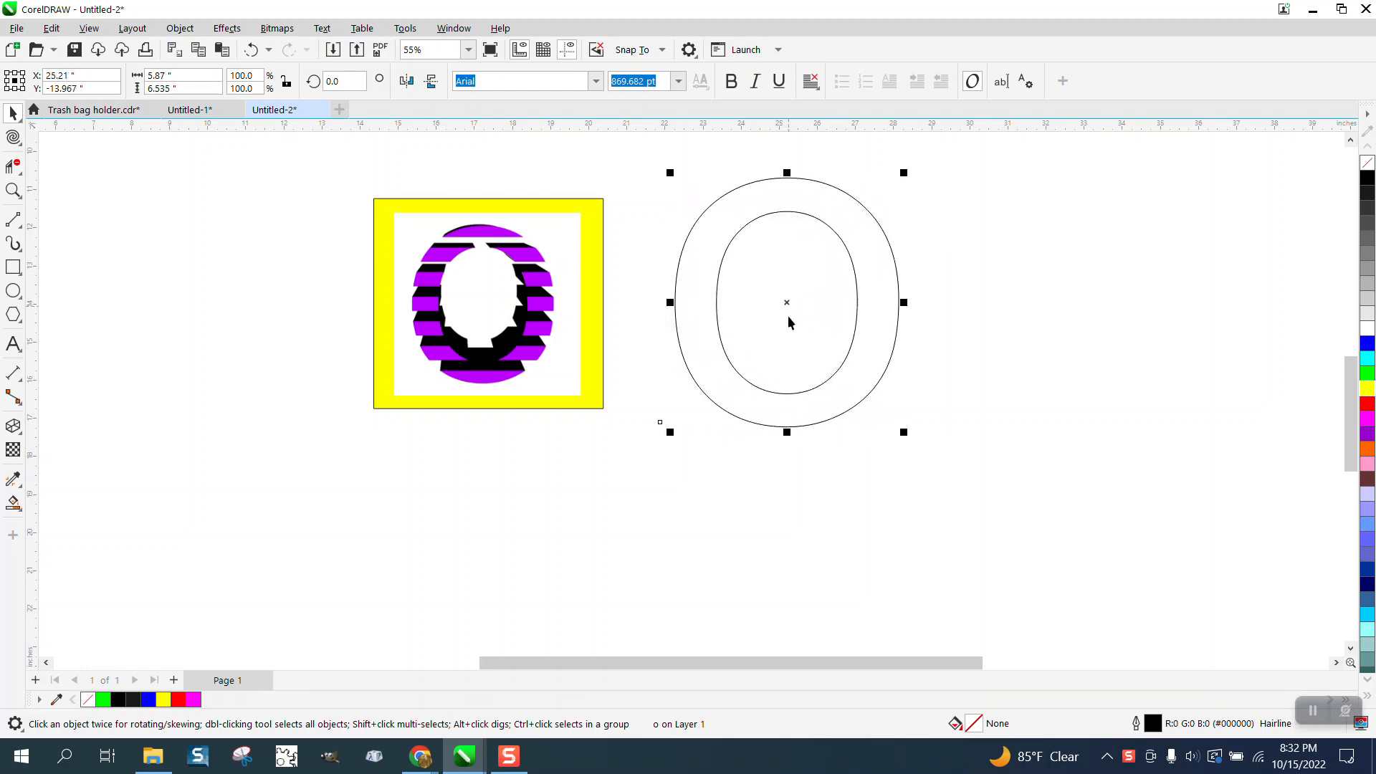
{"action": "left_click", "coordinate": [13, 344]}
{"action": "left_click", "coordinate": [913, 482]}
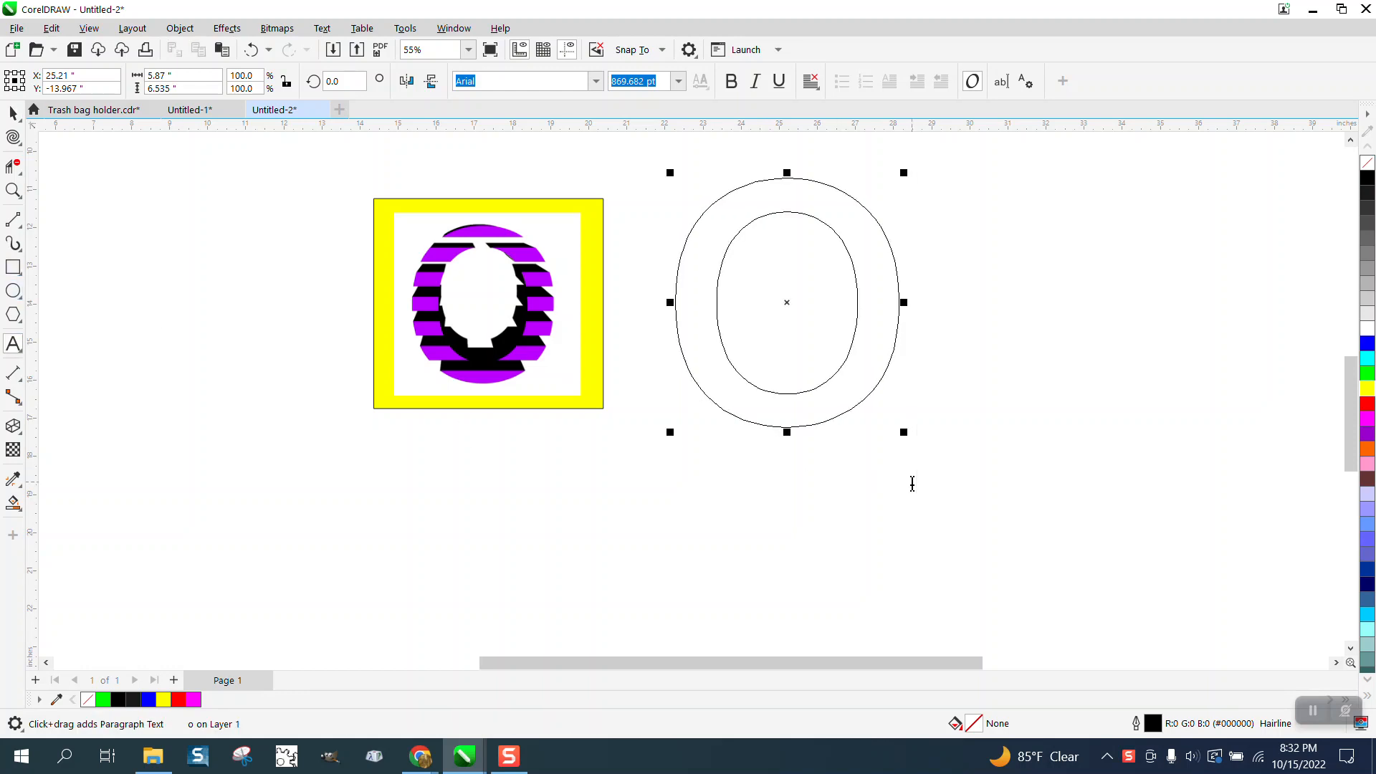
{"action": "type", "text": "O"}
{"action": "scroll", "coordinate": [870, 430], "scroll_direction": "down", "scroll_amount": 1}
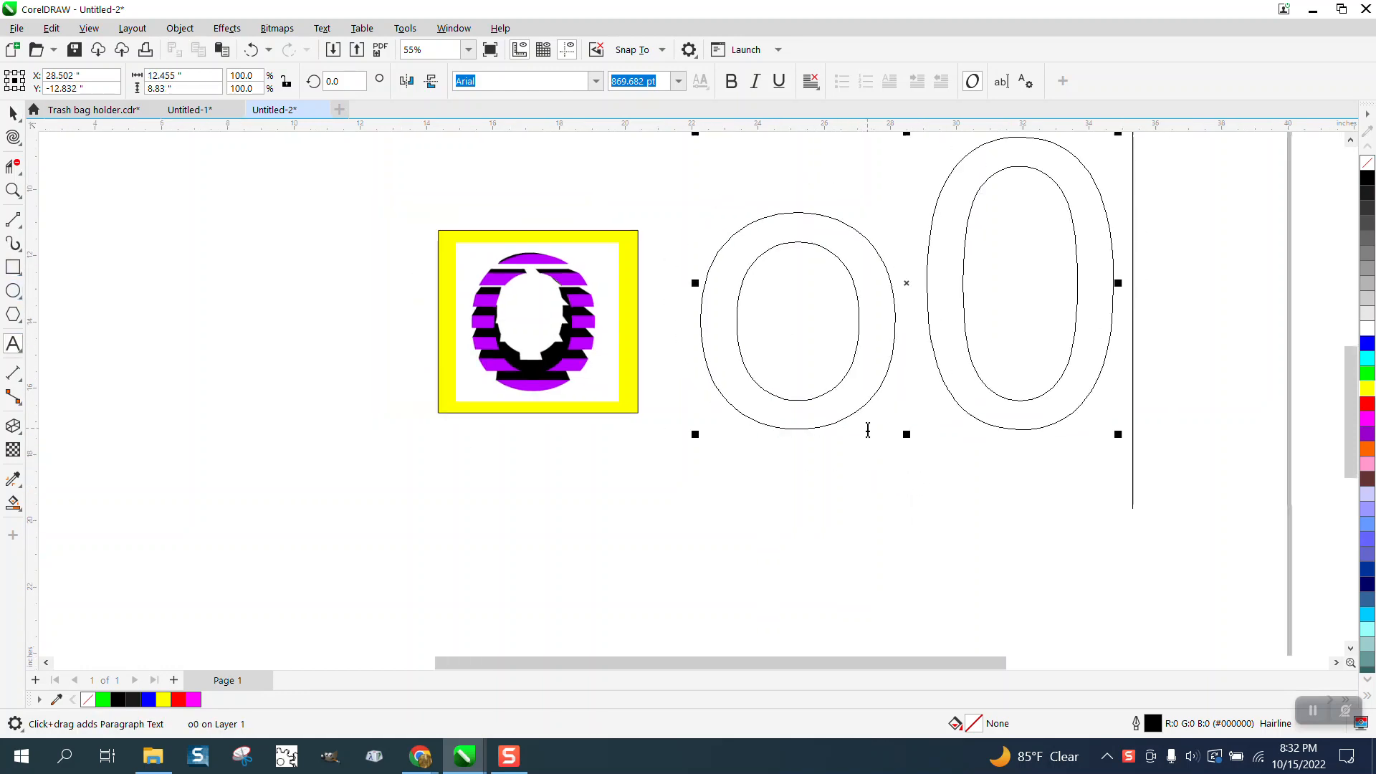
{"action": "scroll", "coordinate": [1061, 341], "scroll_direction": "down", "scroll_amount": 1}
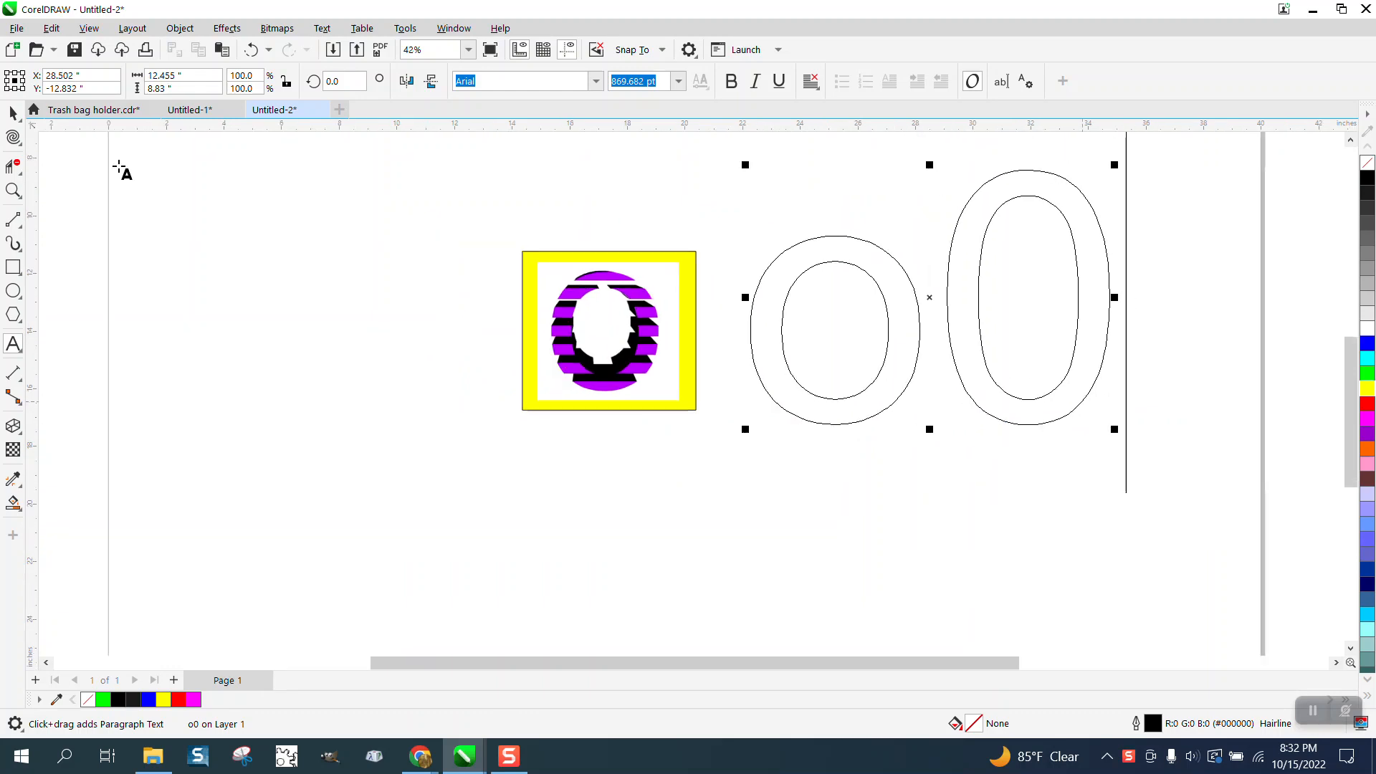
- Lower the "o0" text, break it apart into separate characters, and move the 0 to the left of the yellow-framed sample
{"action": "key", "text": "ctrl+space"}
{"action": "left_click", "coordinate": [1105, 322]}
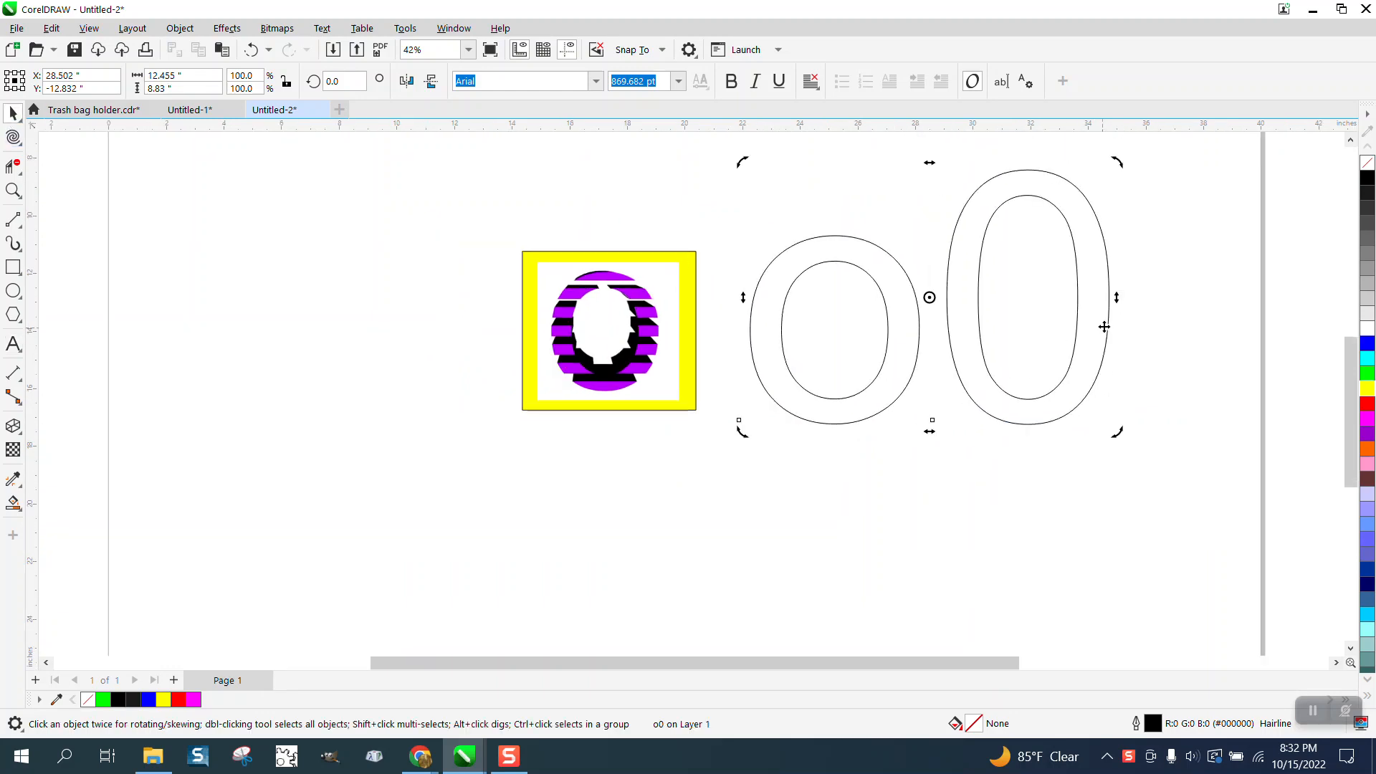
{"action": "left_click_drag", "start_coordinate": [1111, 325], "coordinate": [1085, 391]}
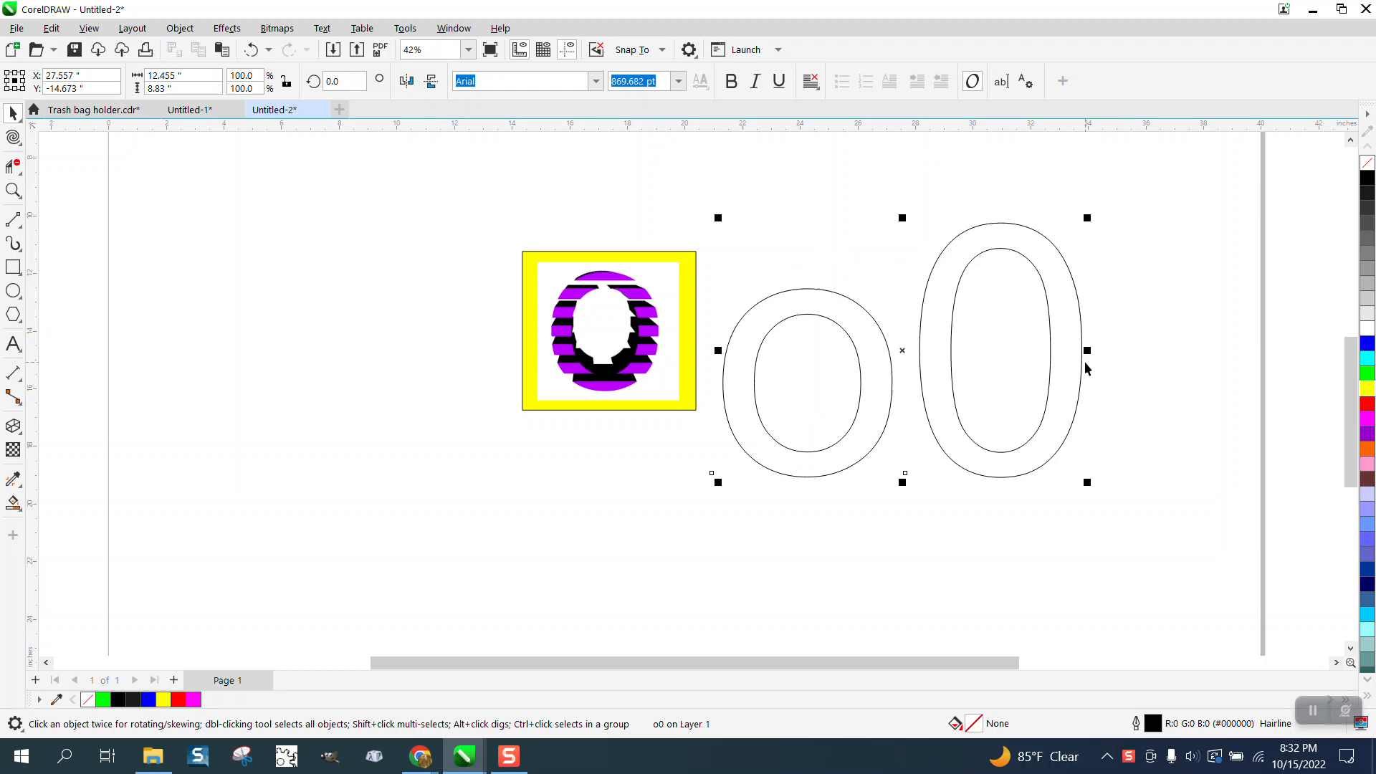
{"action": "key", "text": "ctrl+k"}
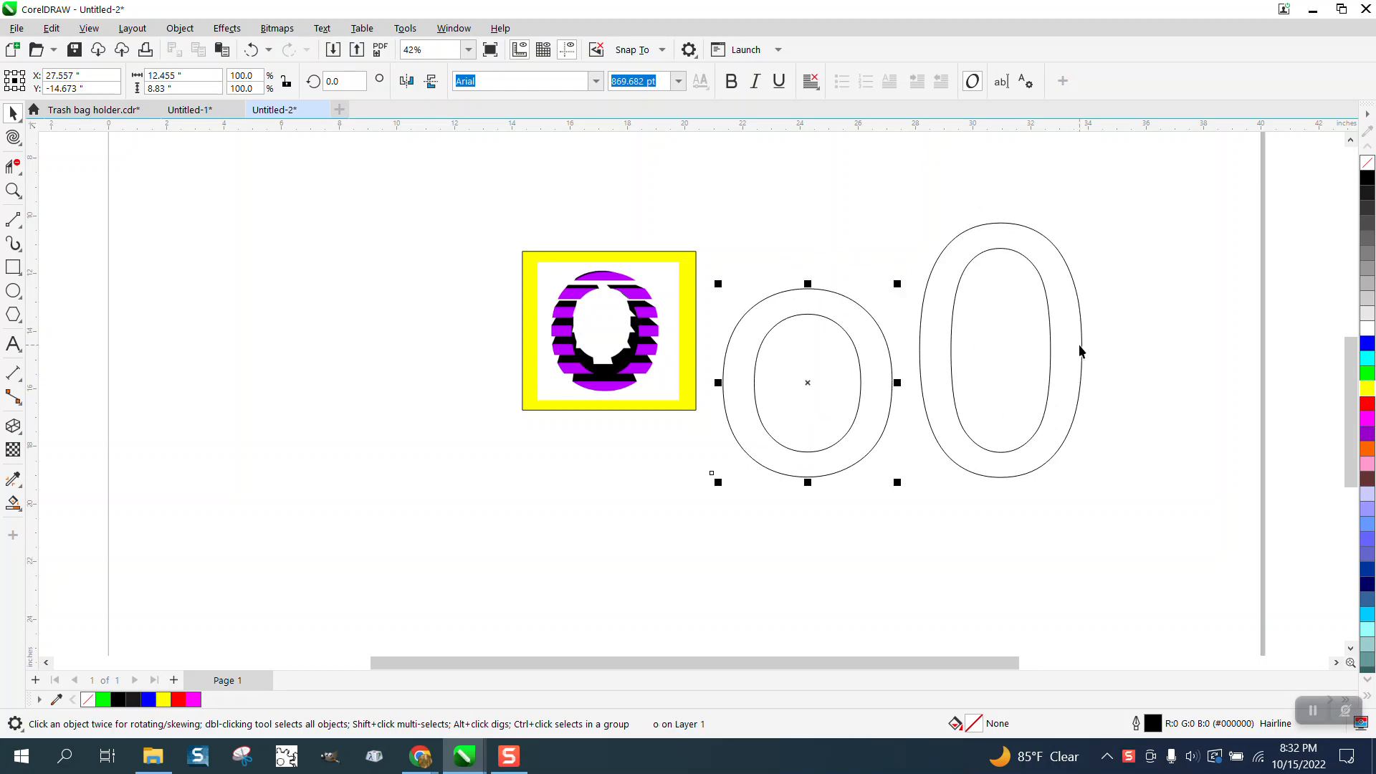
{"action": "left_click_drag", "start_coordinate": [1080, 351], "coordinate": [478, 335]}
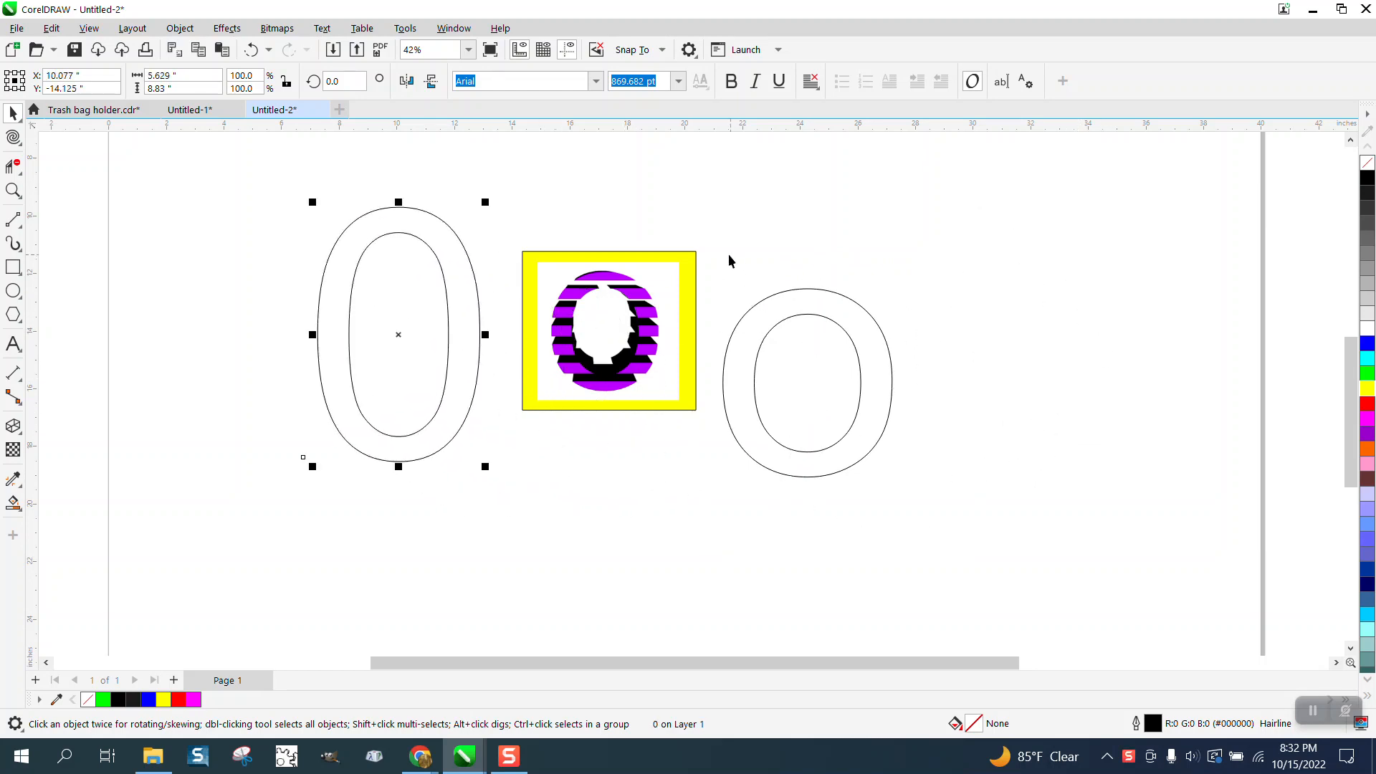
- Delete the lowercase o and scale the 0 down proportionally to about 4.7 by 7.37 inches
{"action": "left_click_drag", "start_coordinate": [728, 255], "coordinate": [1001, 545]}
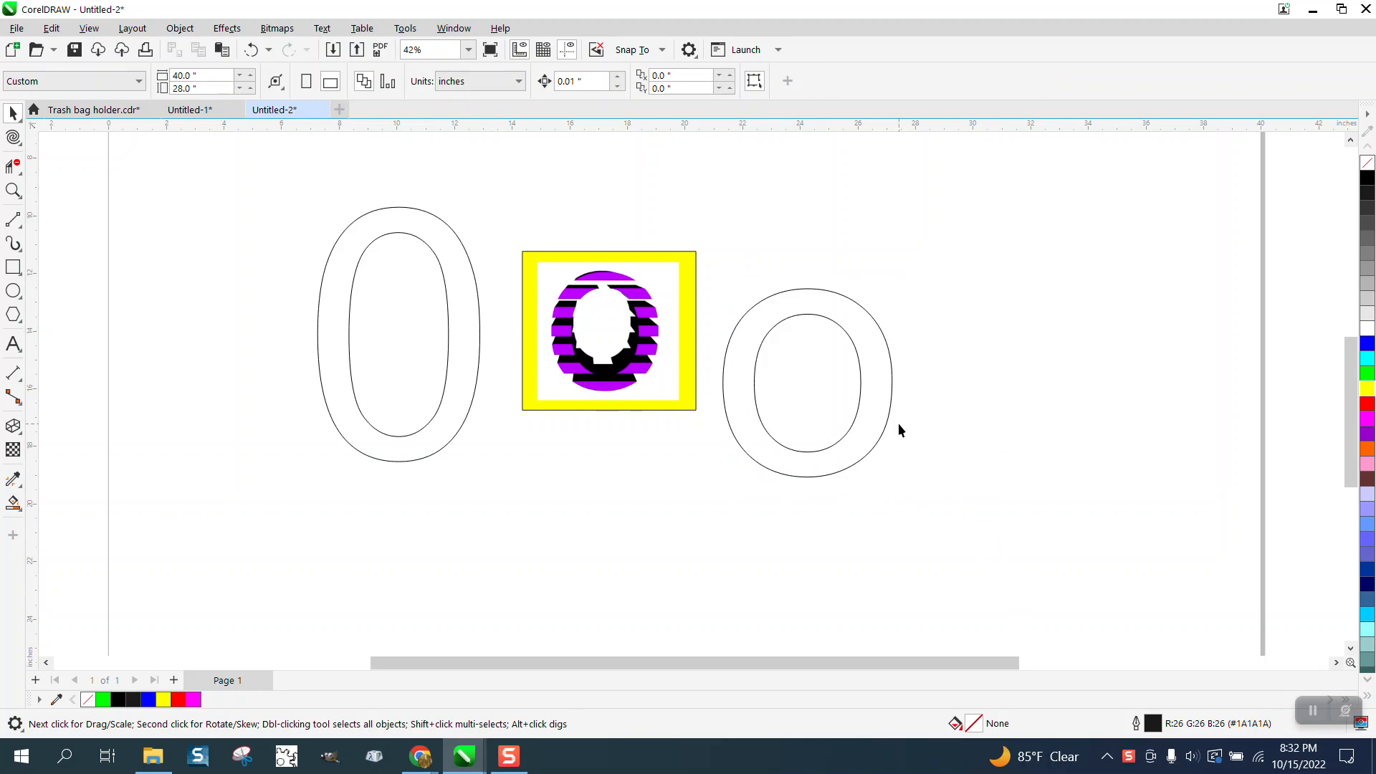
{"action": "left_click", "coordinate": [866, 402]}
{"action": "key", "text": "Delete"}
{"action": "left_click", "coordinate": [455, 323]}
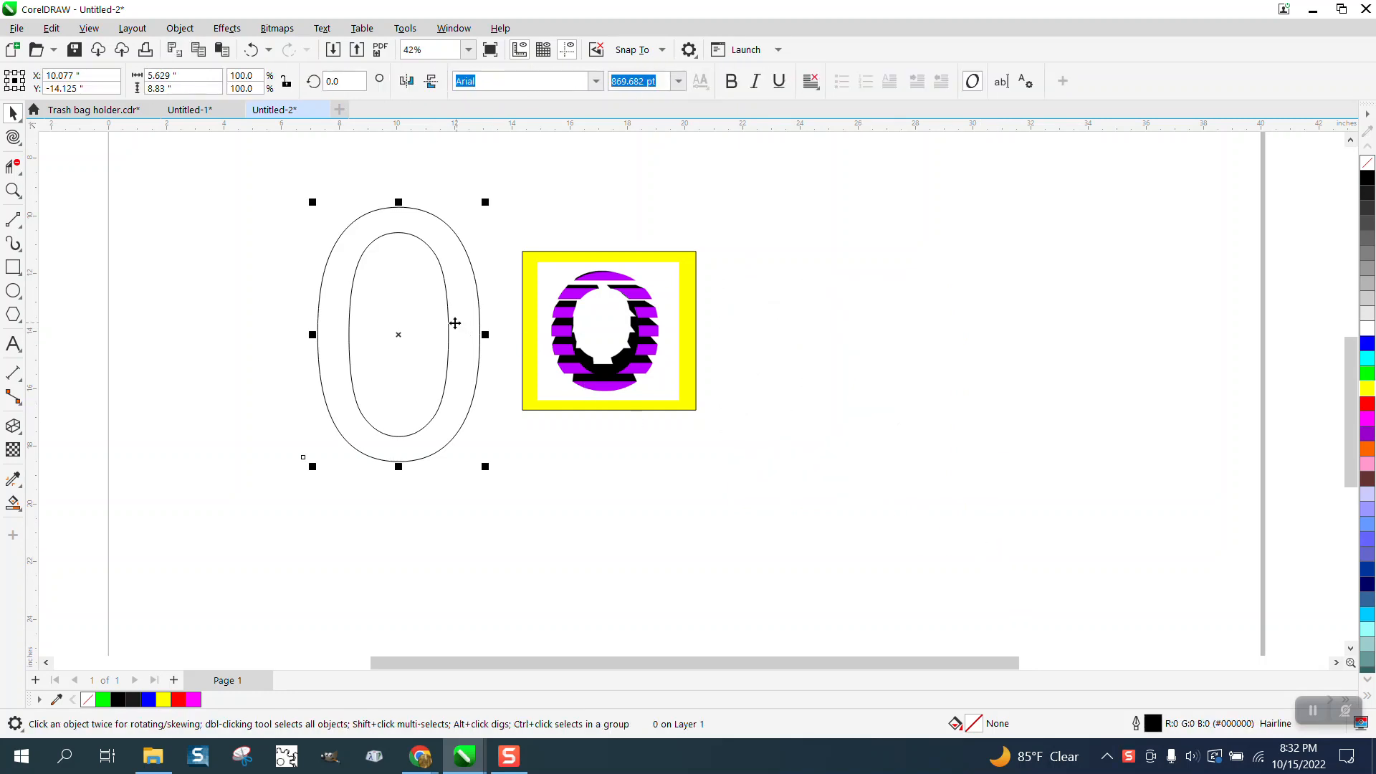
{"action": "left_click_drag", "start_coordinate": [485, 202], "coordinate": [458, 244]}
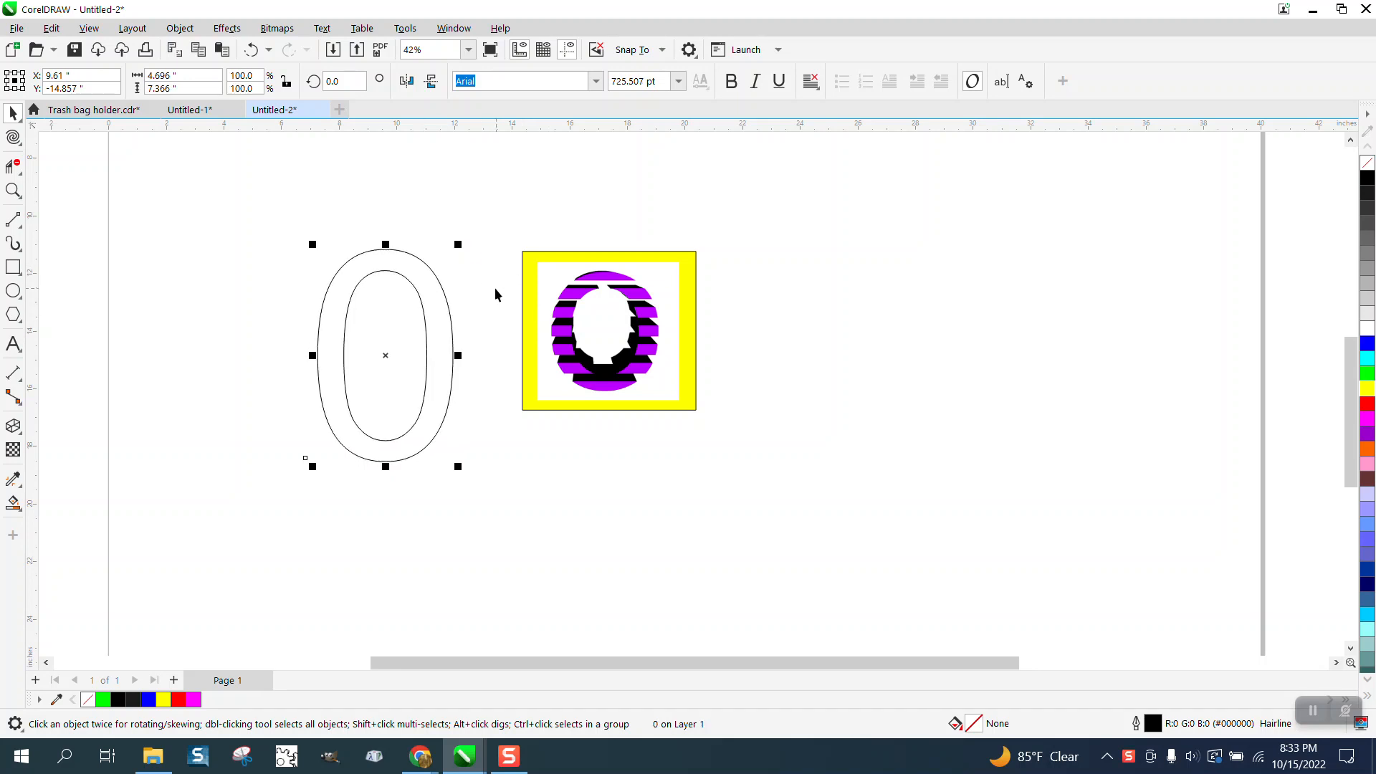
- Draw a thin horizontal rectangle about 5.19 by 0.51 inches and position it across the top of the 0
{"action": "left_click", "coordinate": [13, 191]}
{"action": "left_click_drag", "start_coordinate": [206, 206], "coordinate": [806, 506]}
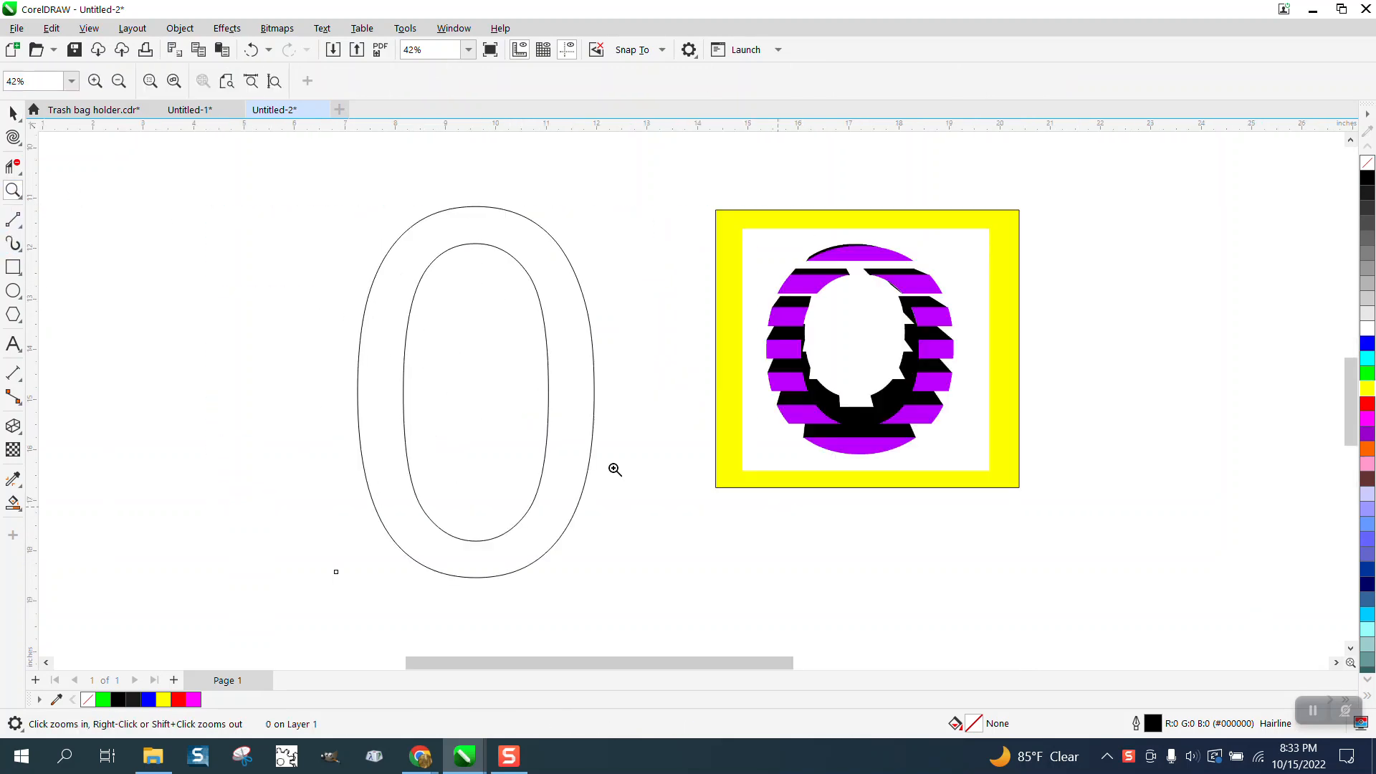
{"action": "left_click", "coordinate": [13, 267]}
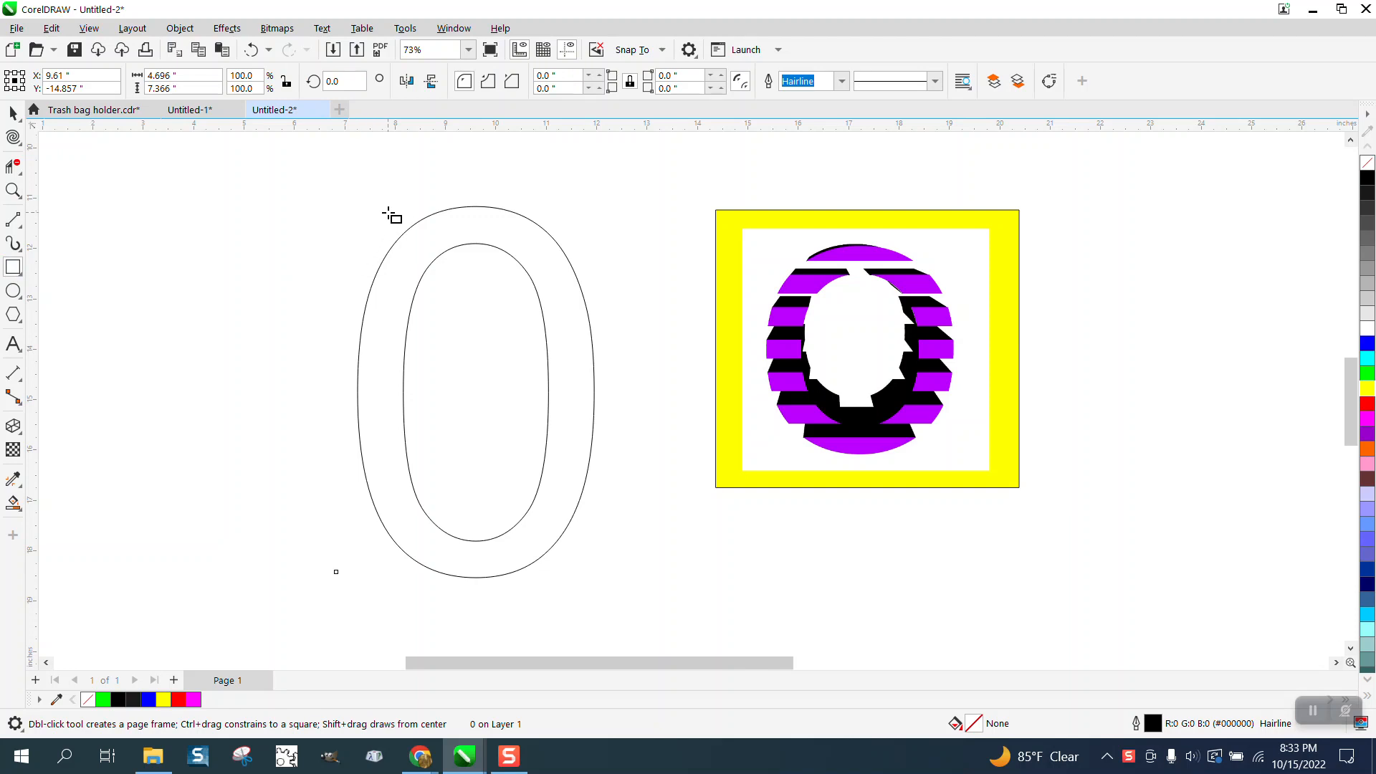
{"action": "left_click_drag", "start_coordinate": [387, 208], "coordinate": [650, 233]}
{"action": "left_click", "coordinate": [13, 113]}
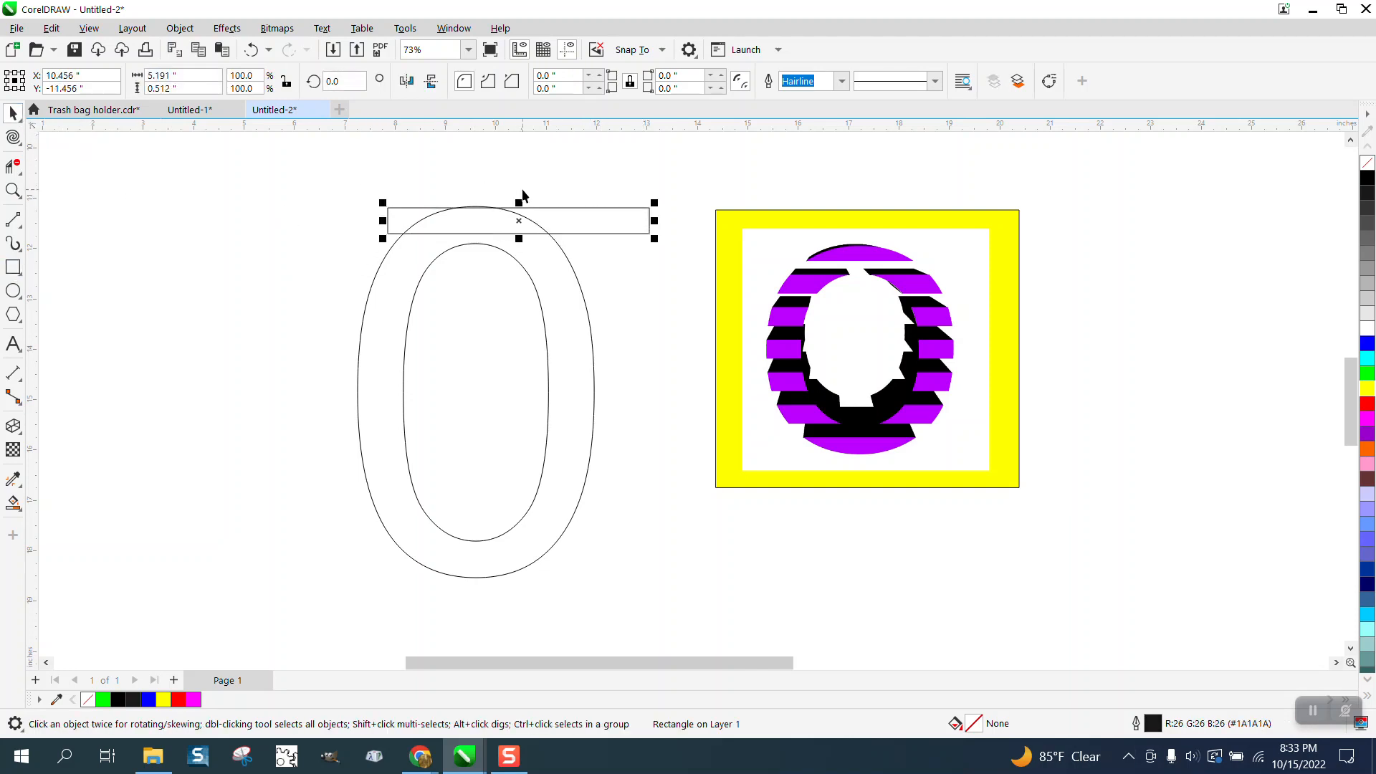
{"action": "left_click_drag", "start_coordinate": [520, 217], "coordinate": [478, 215]}
{"action": "left_click", "coordinate": [487, 169]}
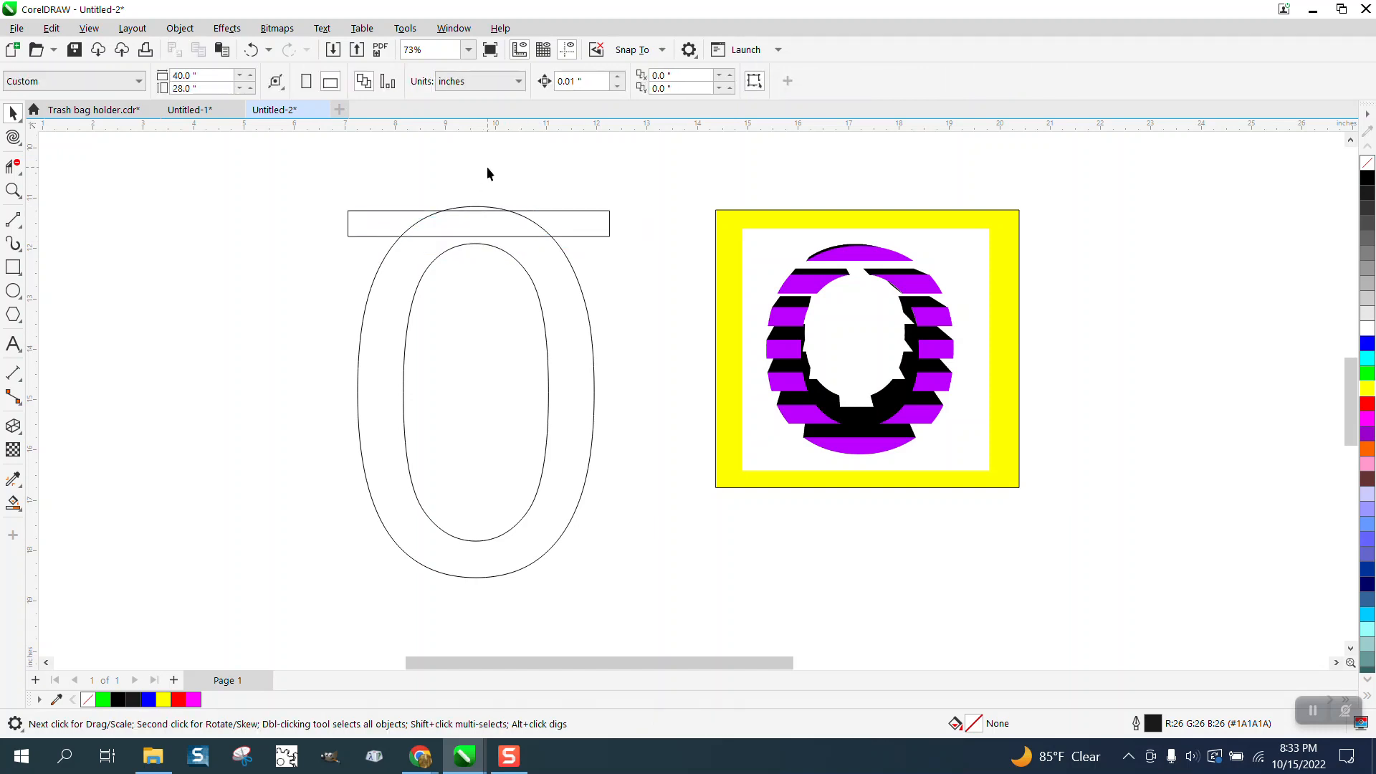
{"action": "left_click", "coordinate": [576, 290]}
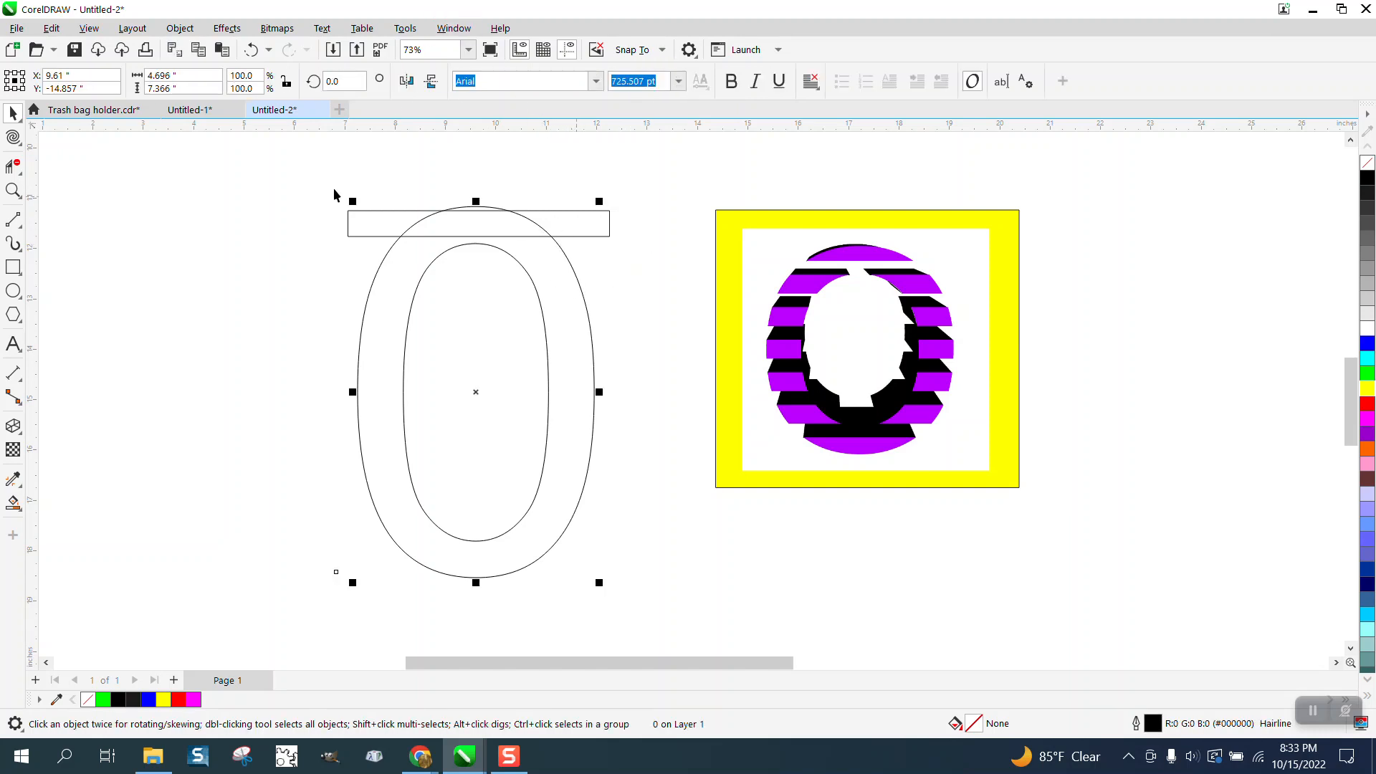
{"action": "left_click", "coordinate": [180, 28]}
{"action": "left_click", "coordinate": [237, 493]}
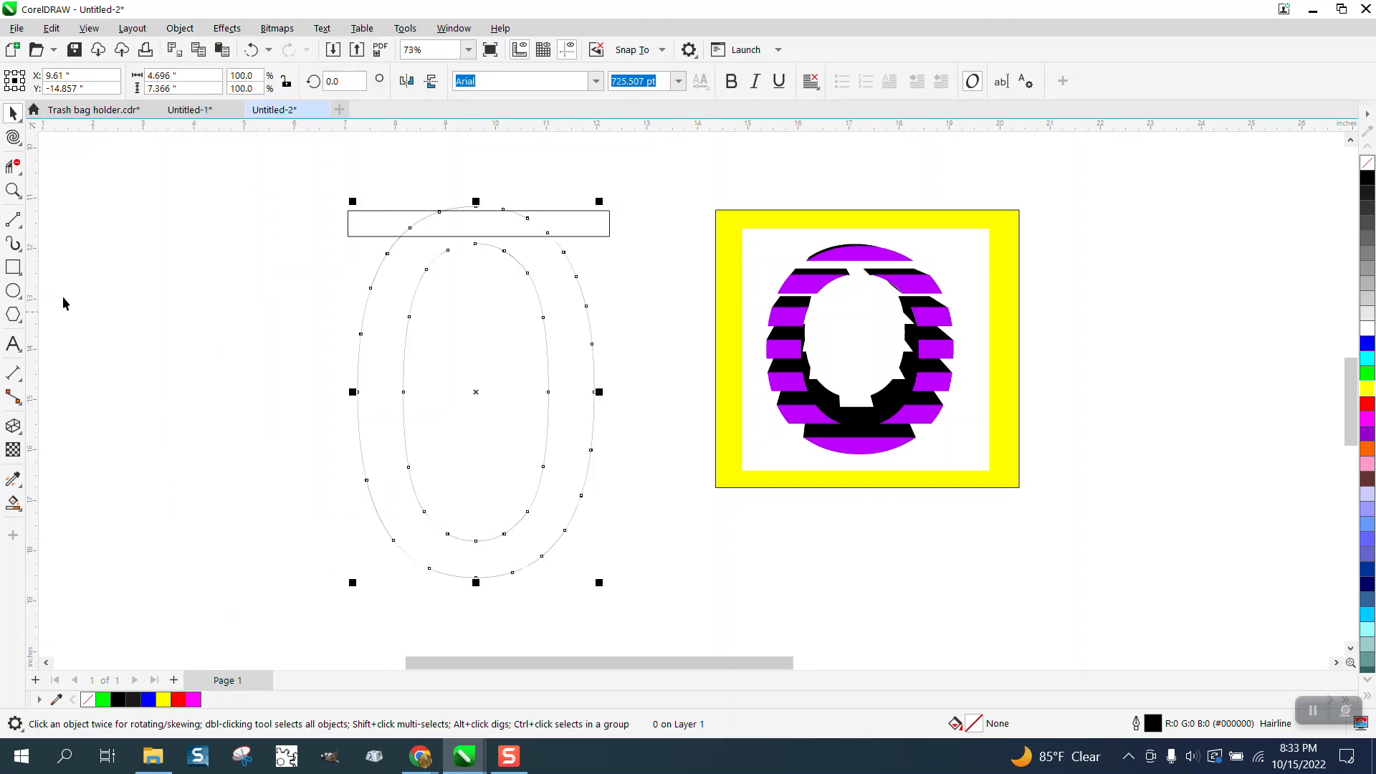
{"action": "left_click", "coordinate": [18, 112]}
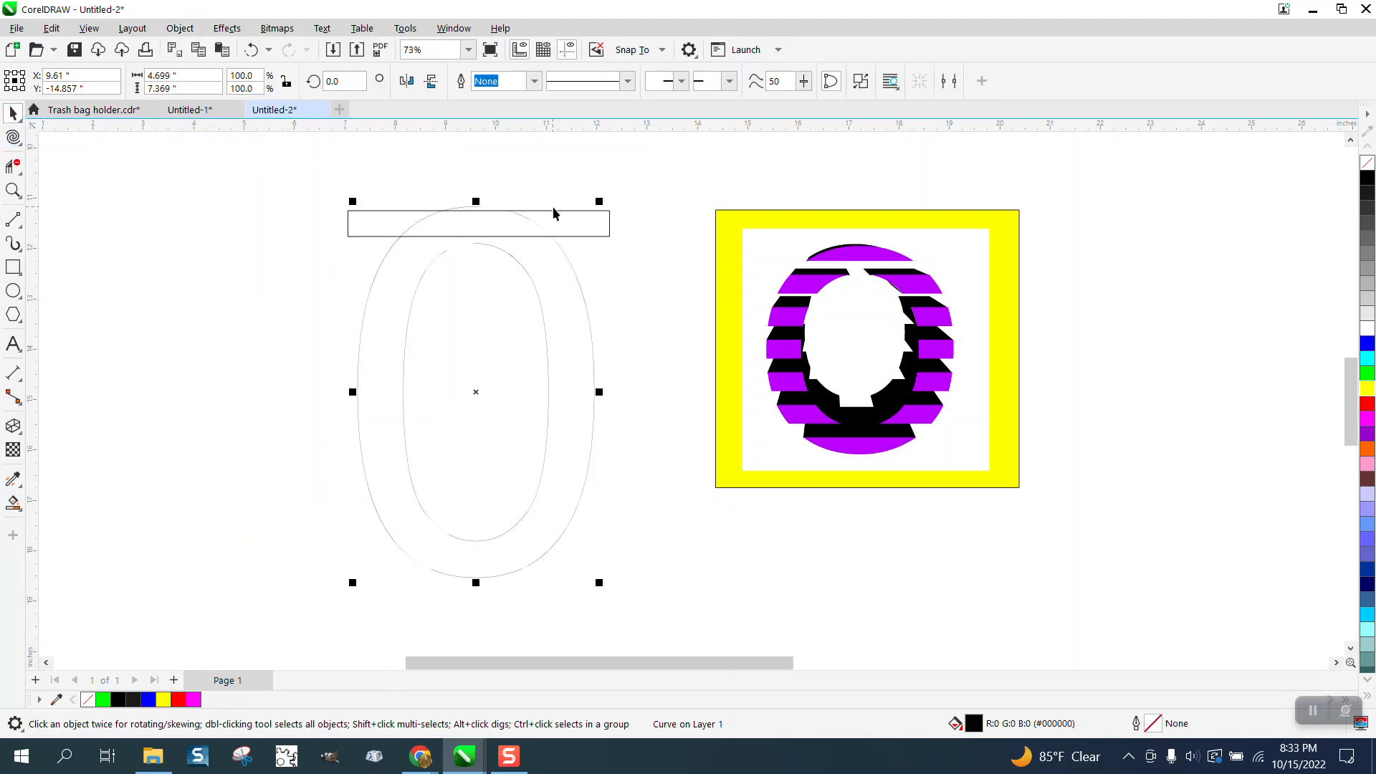
{"action": "key", "text": "ctrl+z"}
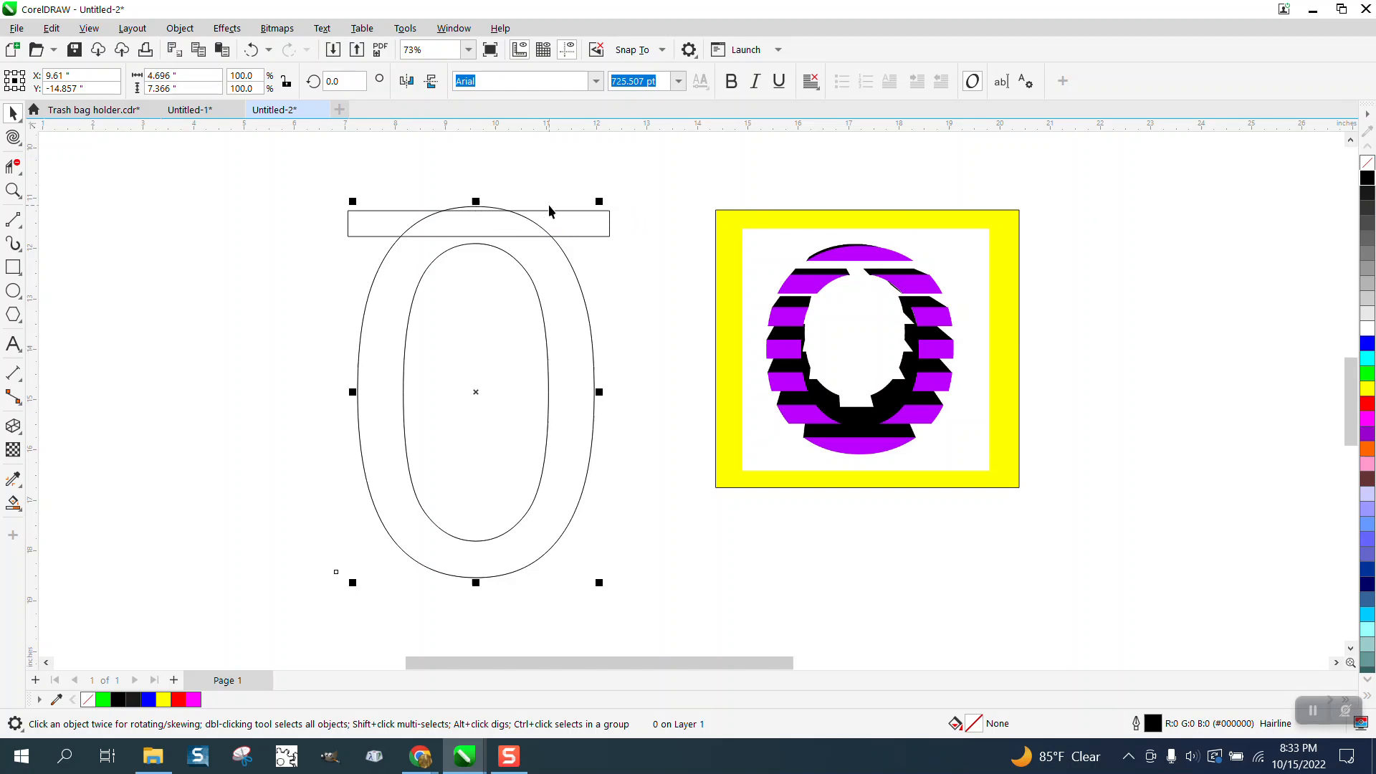
- Align the rectangle with the top center of the 0 and place a copy of it flush with the 0's bottom edge
{"action": "left_click", "coordinate": [559, 258]}
{"action": "left_click_drag", "start_coordinate": [533, 237], "coordinate": [482, 593]}
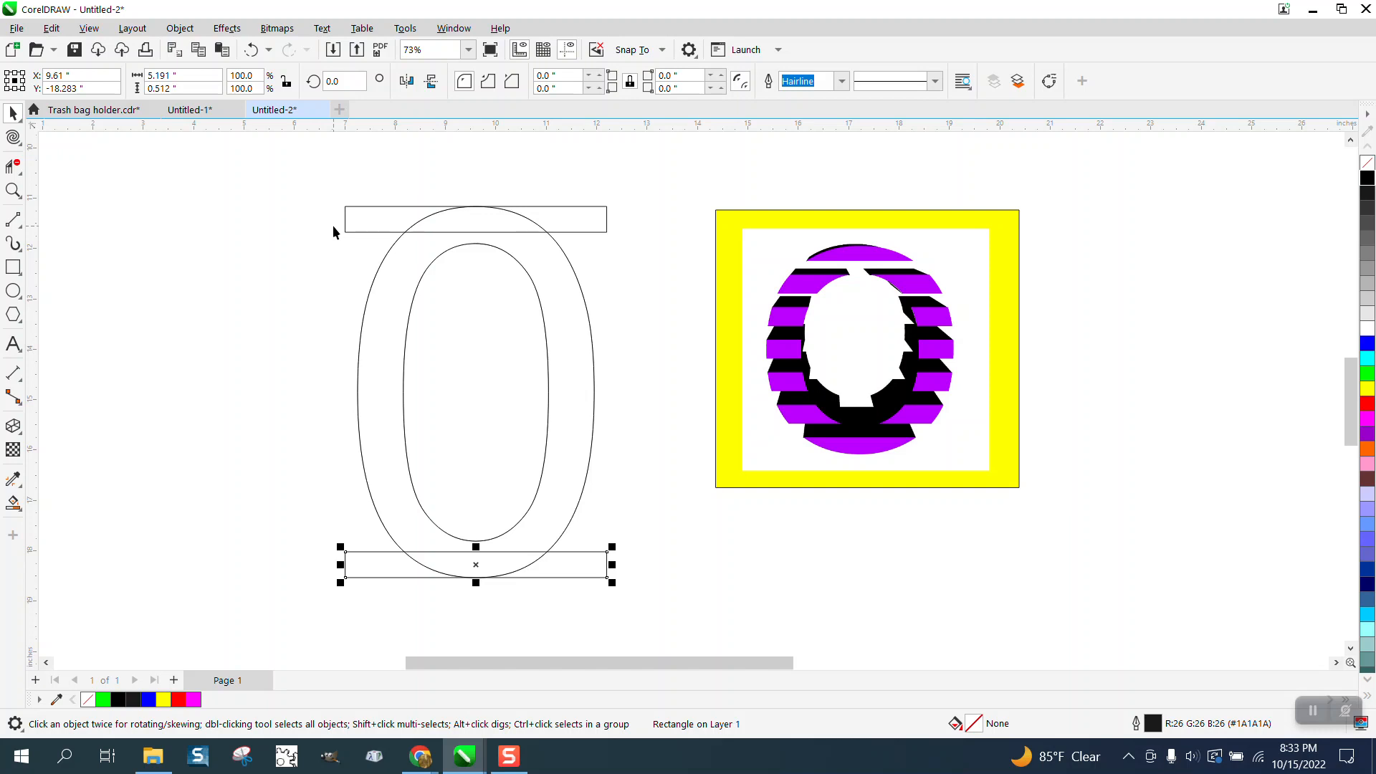
- Blend the top and bottom rectangles with 6 steps to make evenly spaced bars across the 0
{"action": "left_click", "coordinate": [361, 220], "text": "shift"}
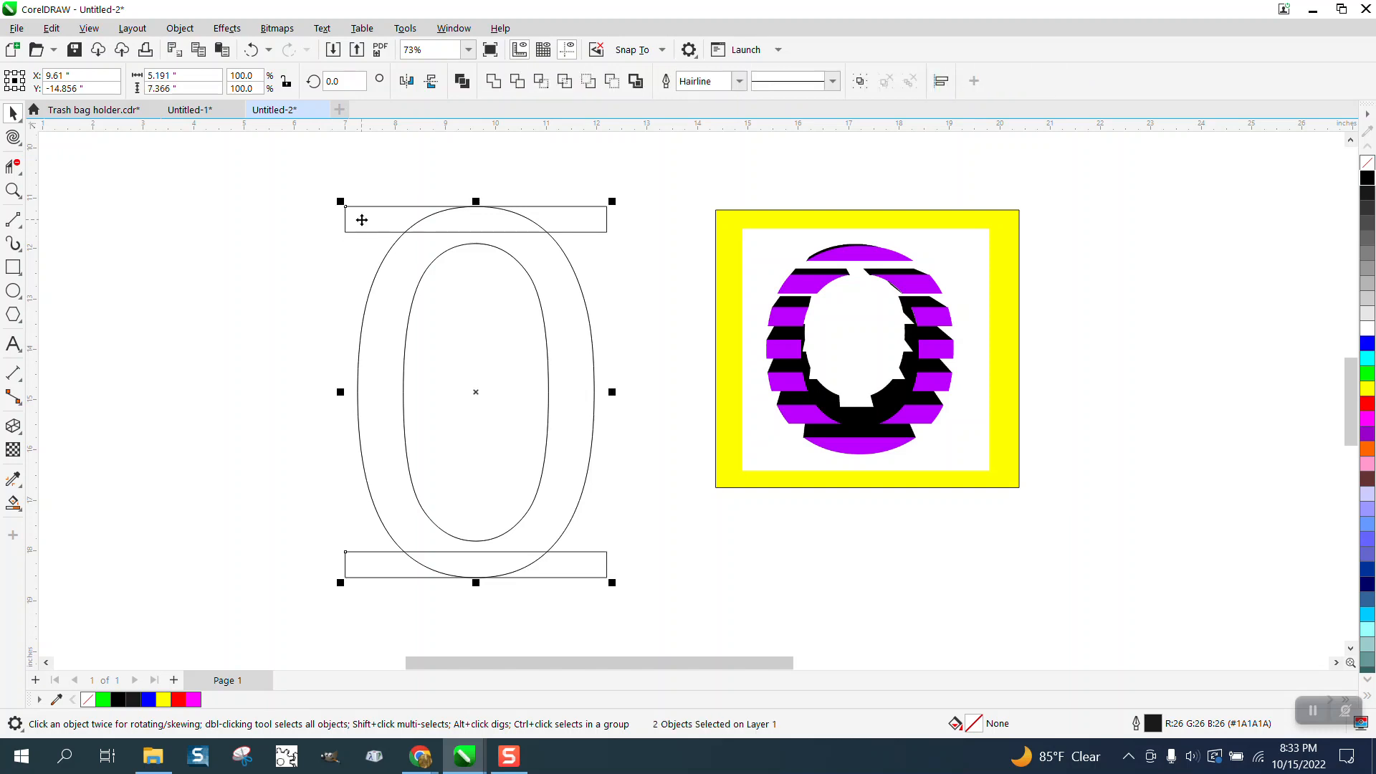
{"action": "left_click", "coordinate": [229, 30]}
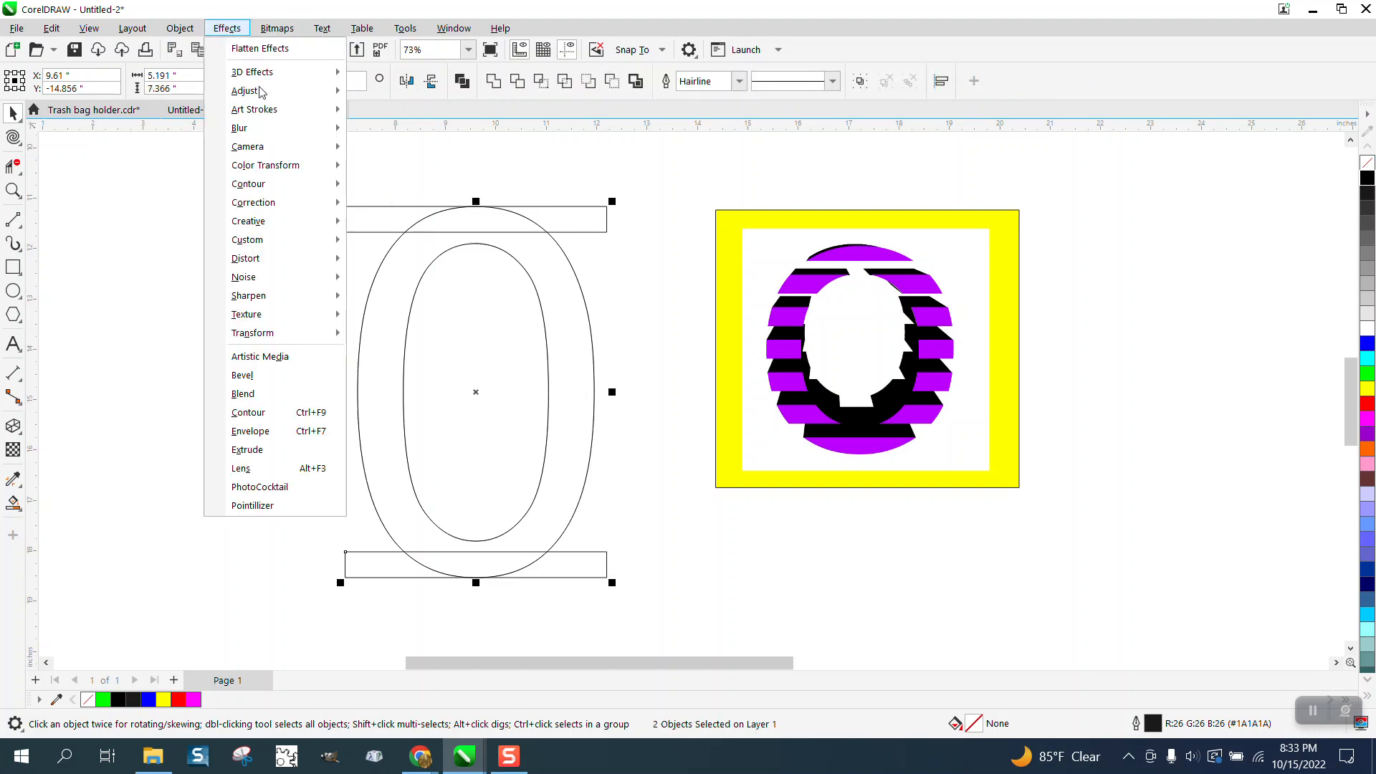
{"action": "left_click", "coordinate": [244, 394]}
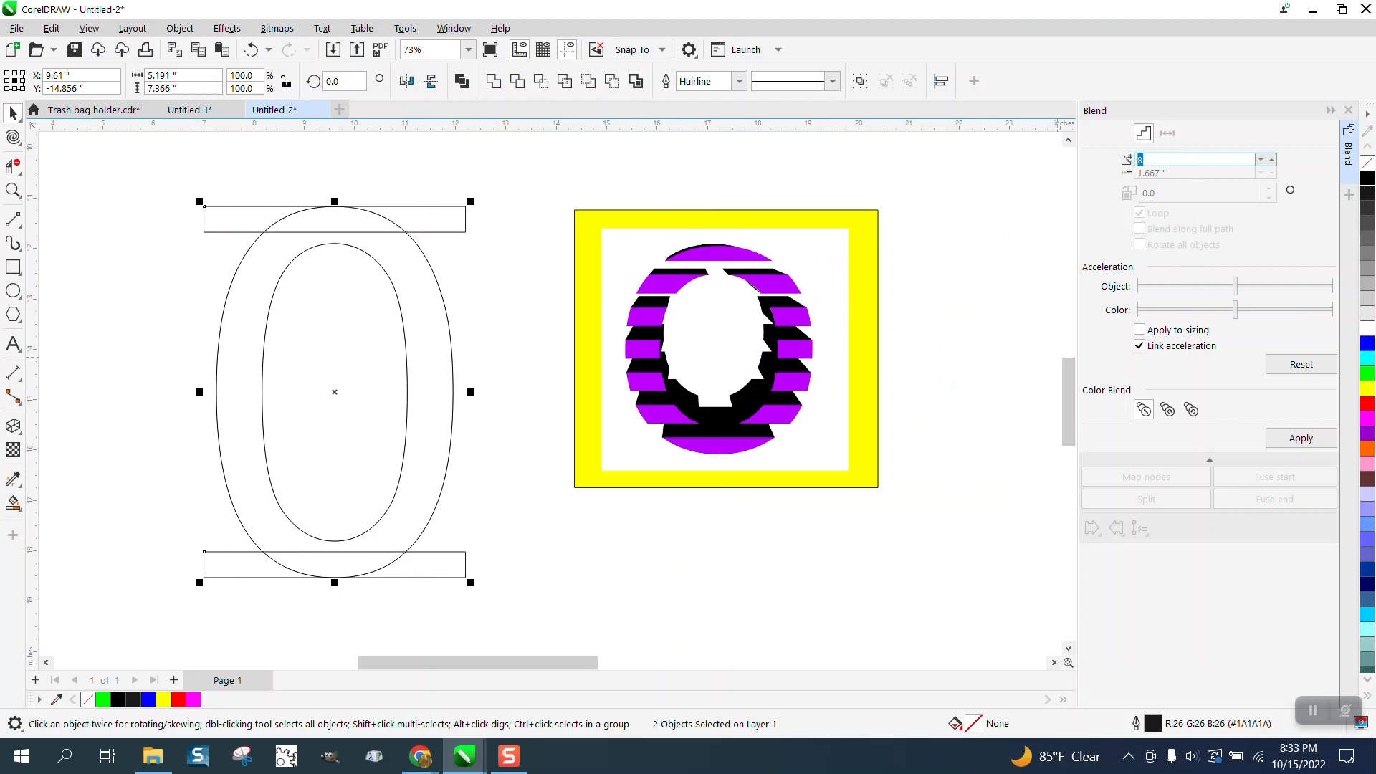
{"action": "left_click", "coordinate": [1283, 437]}
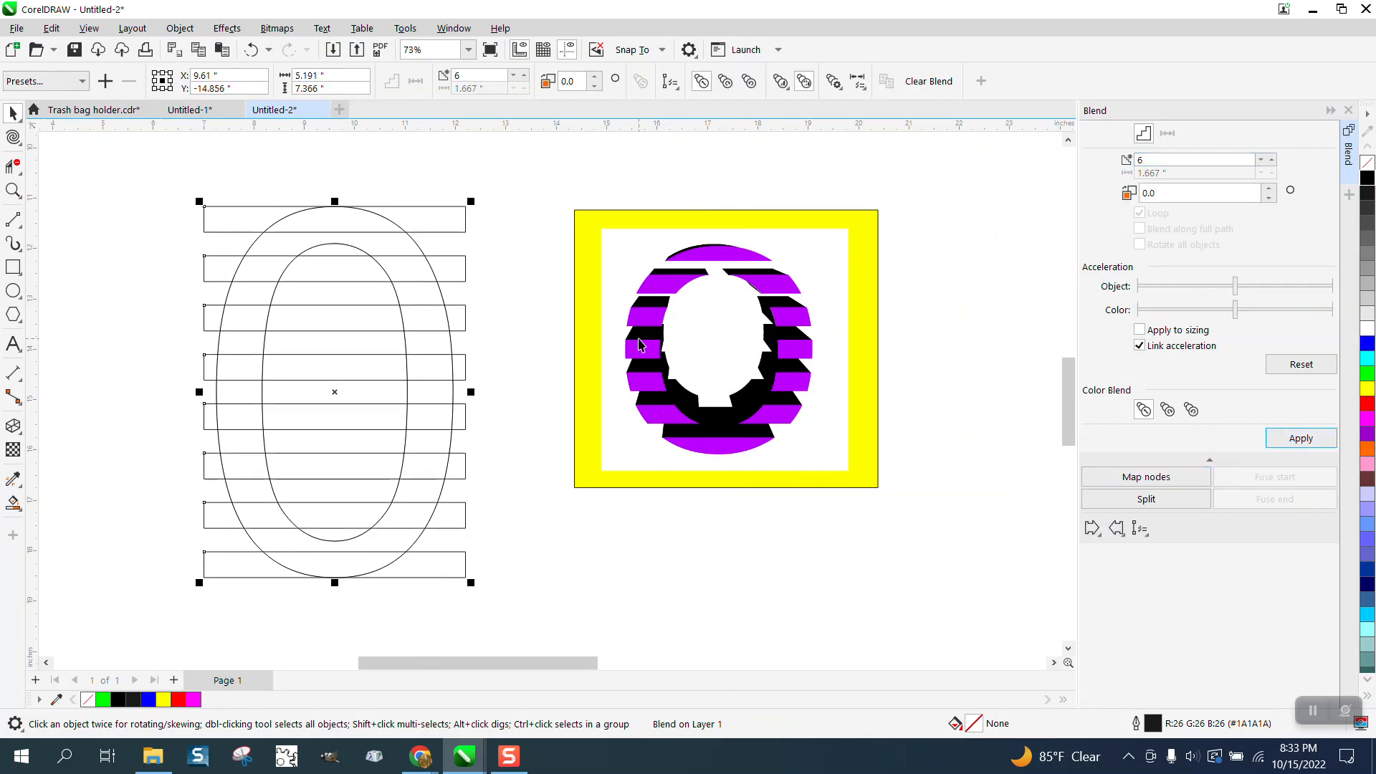
{"action": "left_click", "coordinate": [1348, 111]}
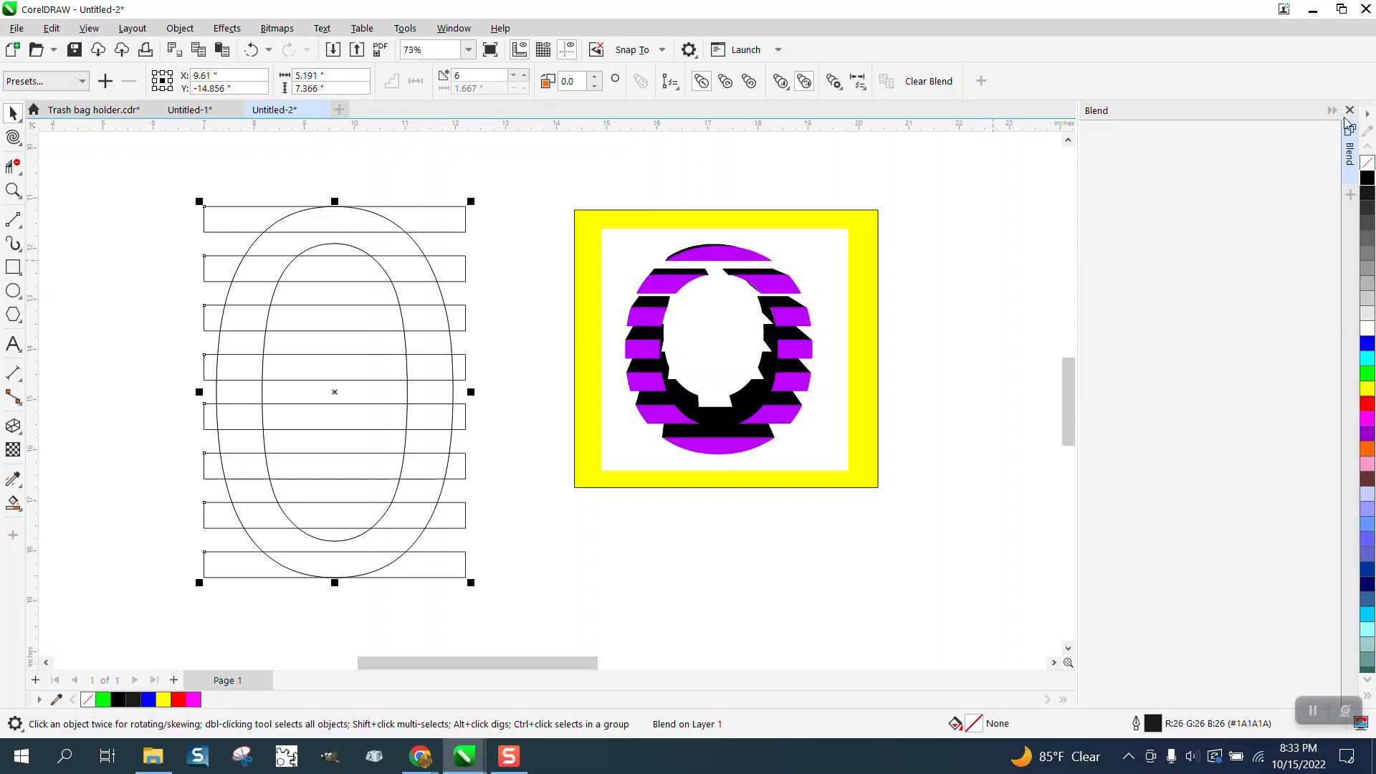
- Set the Smart Fill color to purple with no outline and fill the top section of the 0 inside the first bar
{"action": "left_click", "coordinate": [14, 504]}
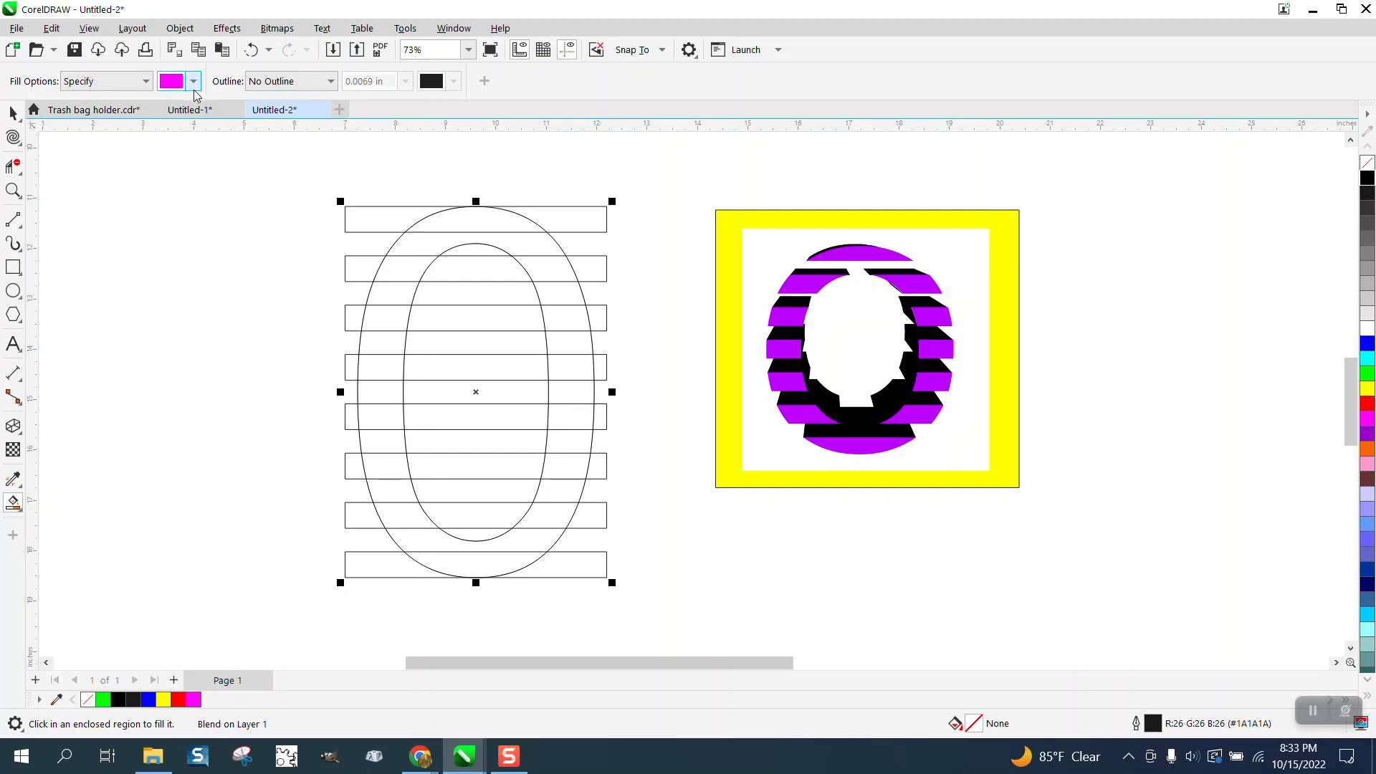
{"action": "left_click", "coordinate": [193, 82]}
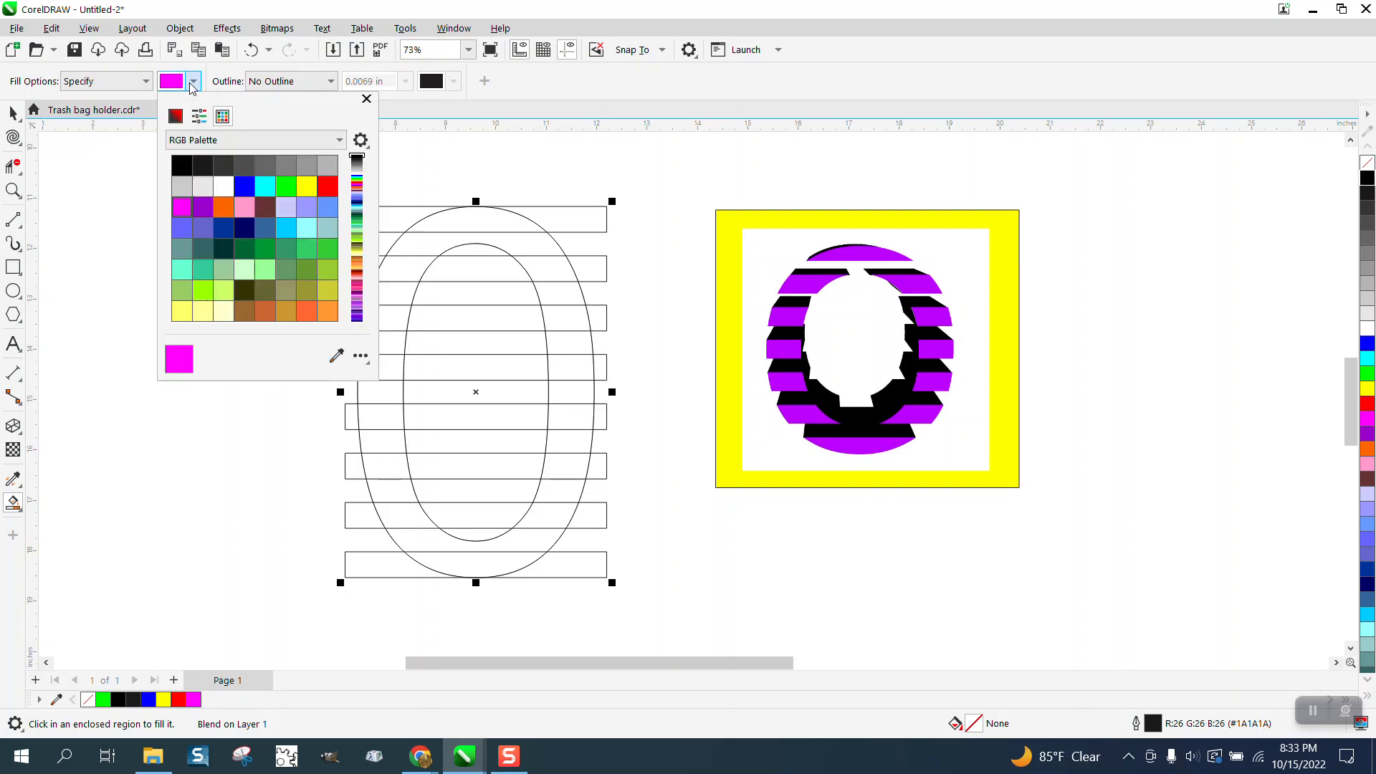
{"action": "left_click", "coordinate": [204, 215]}
{"action": "left_click", "coordinate": [473, 219]}
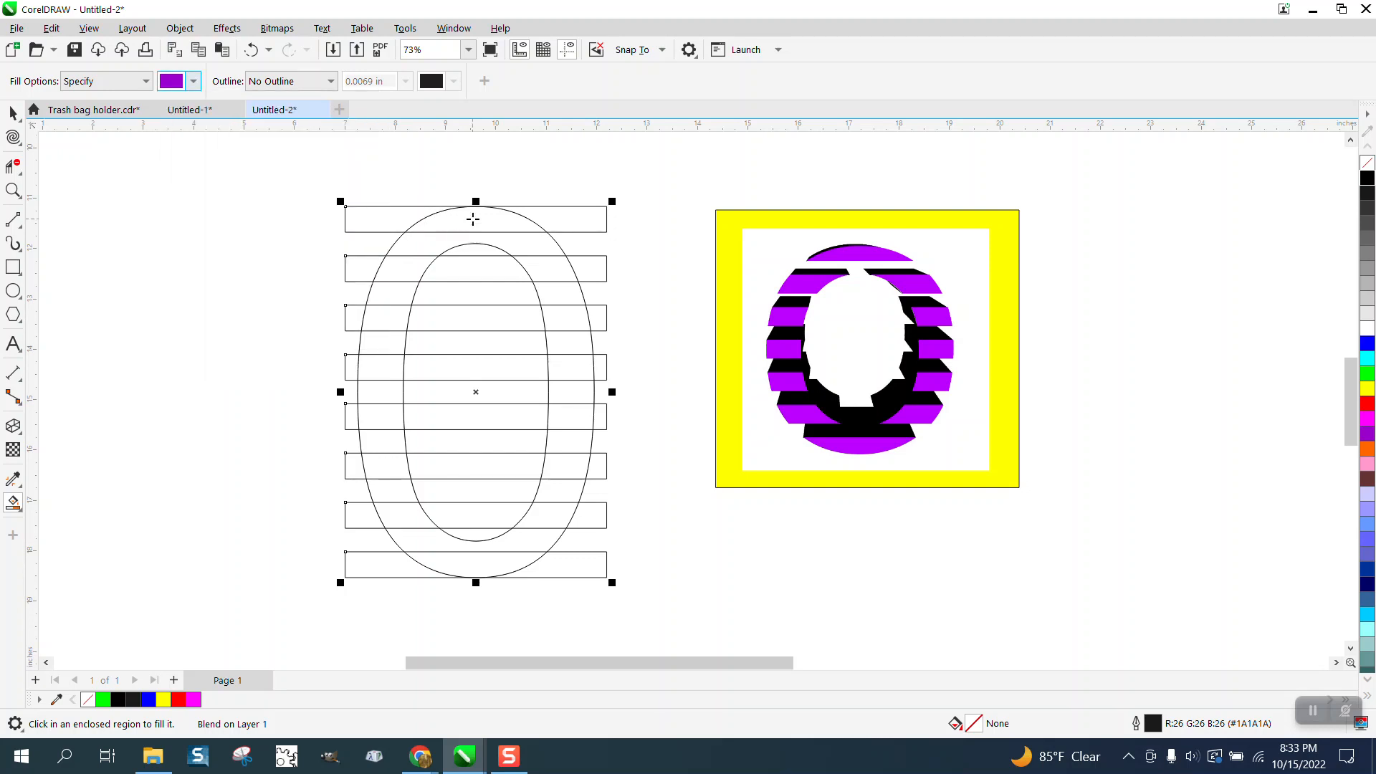
{"action": "left_click", "coordinate": [473, 219]}
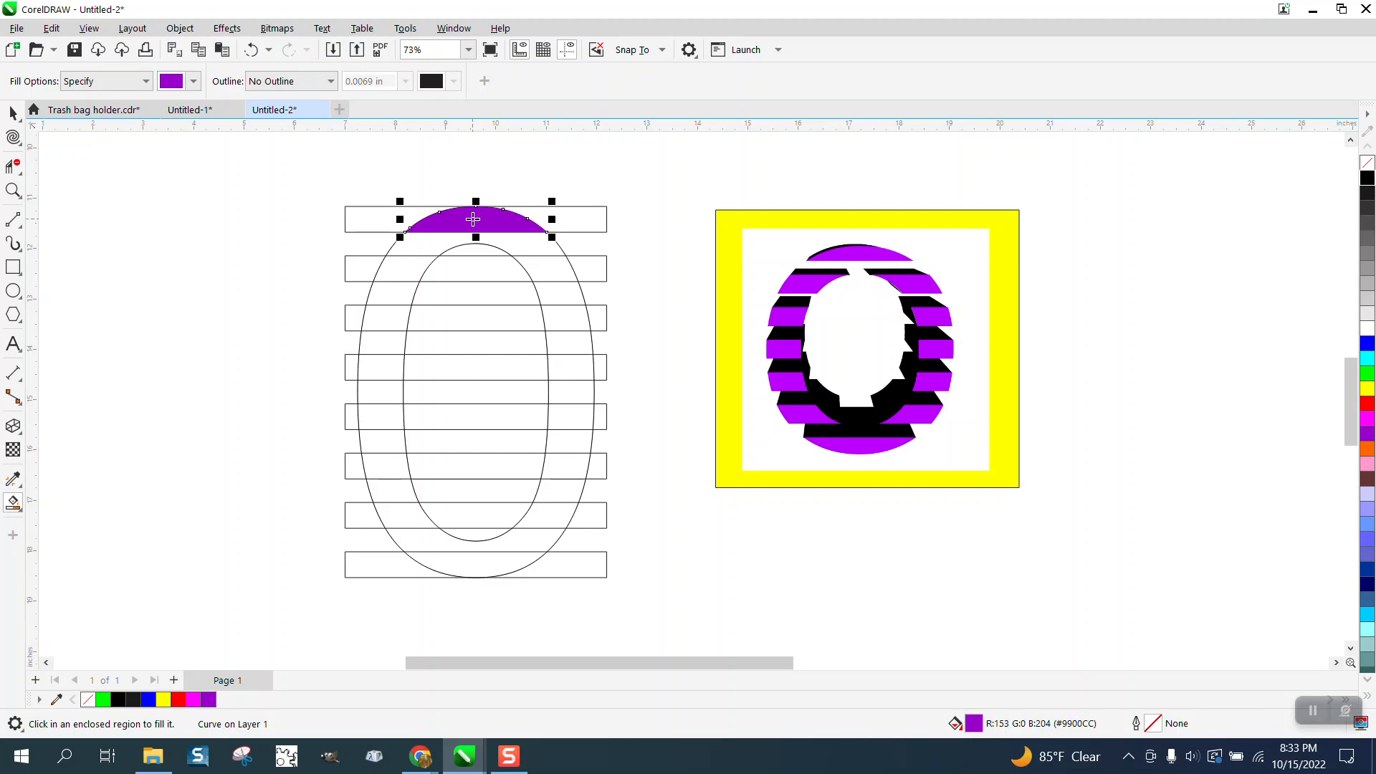
- Smart Fill the bar sections down the right side of the 0 and the bottom section with purple
{"action": "left_click", "coordinate": [548, 268]}
{"action": "left_click", "coordinate": [565, 317]}
{"action": "left_click", "coordinate": [570, 367]}
{"action": "left_click", "coordinate": [573, 417]}
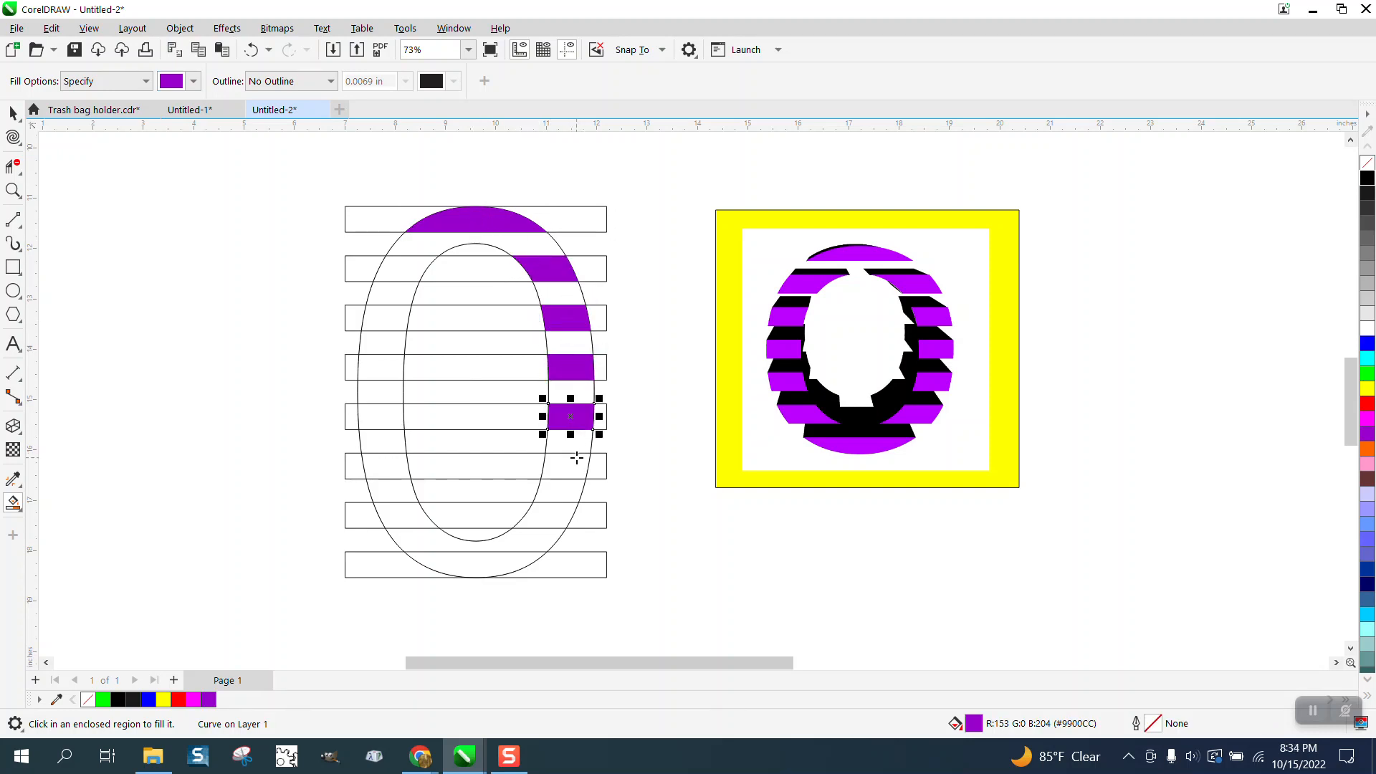
{"action": "left_click", "coordinate": [577, 459]}
{"action": "left_click", "coordinate": [559, 510]}
{"action": "left_click", "coordinate": [509, 569]}
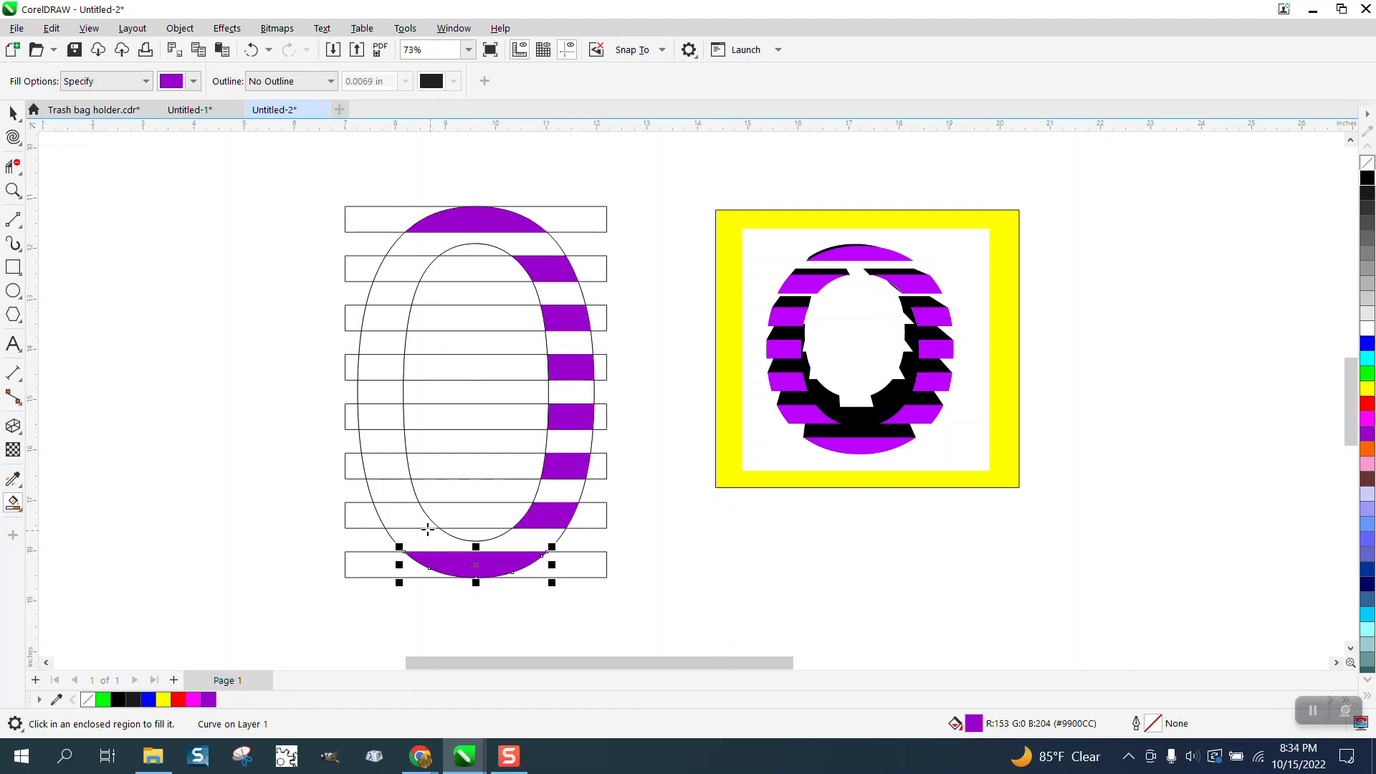
- Smart Fill the remaining bar sections up the left side of the 0 with purple
{"action": "left_click", "coordinate": [398, 506]}
{"action": "left_click", "coordinate": [387, 466]}
{"action": "left_click", "coordinate": [387, 414]}
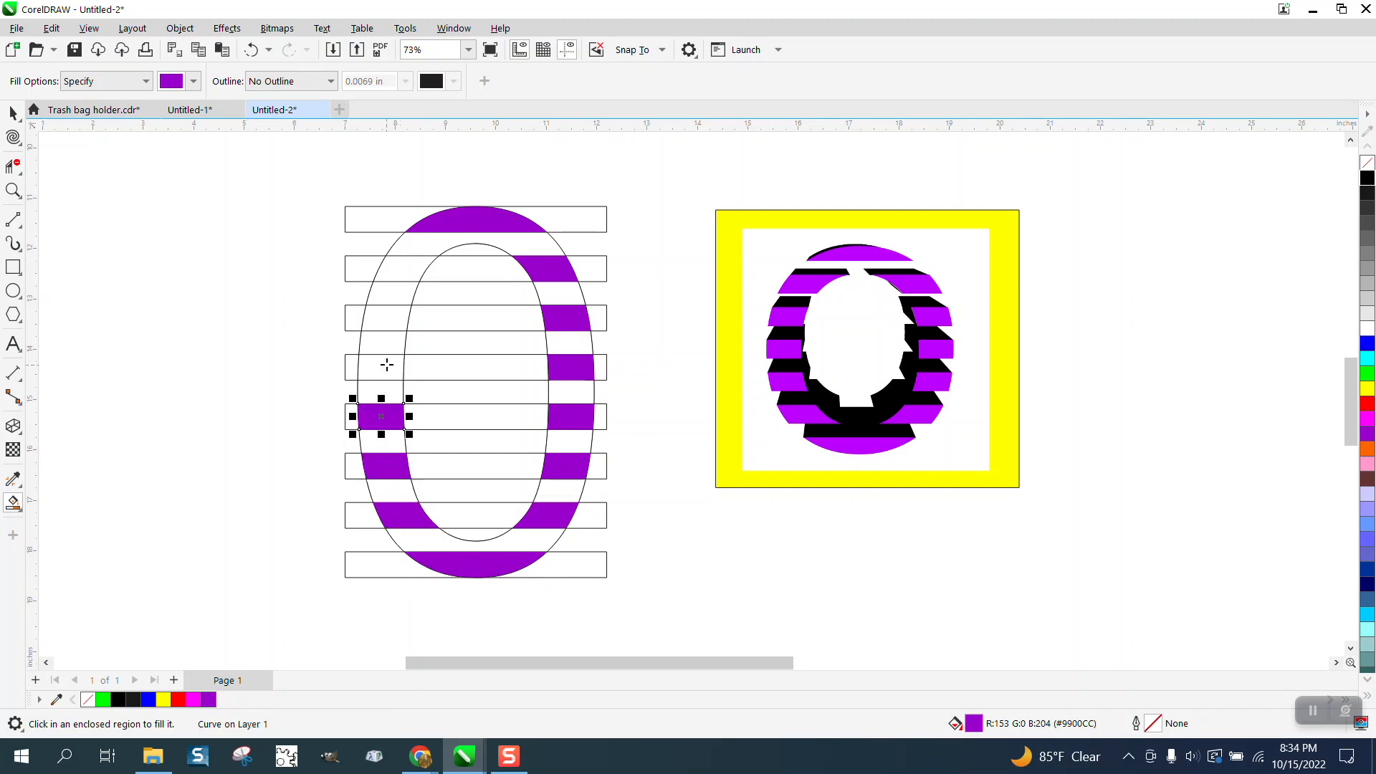
{"action": "left_click", "coordinate": [387, 366]}
{"action": "left_click", "coordinate": [389, 318]}
{"action": "left_click", "coordinate": [404, 269]}
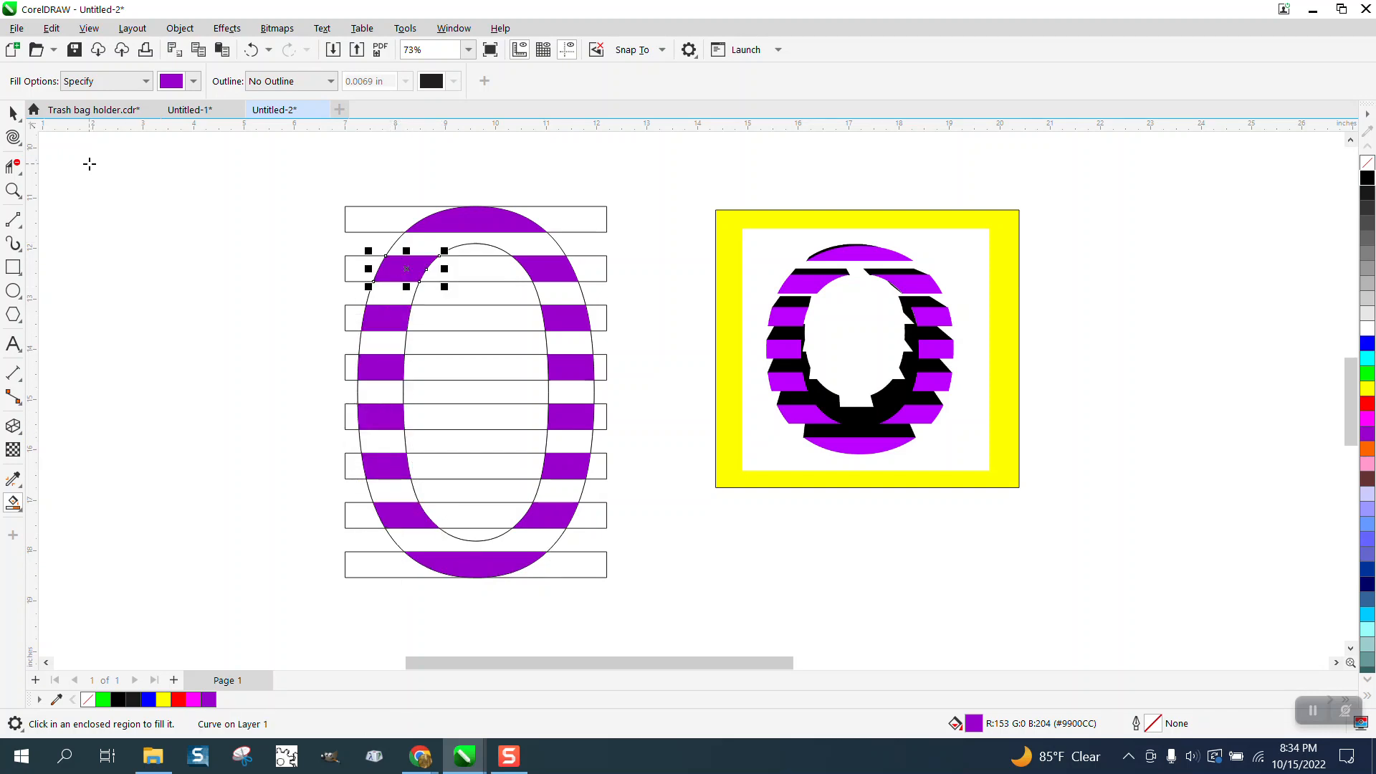
- Delete the top rectangle together with the blended intermediate bars
{"action": "left_click", "coordinate": [13, 114]}
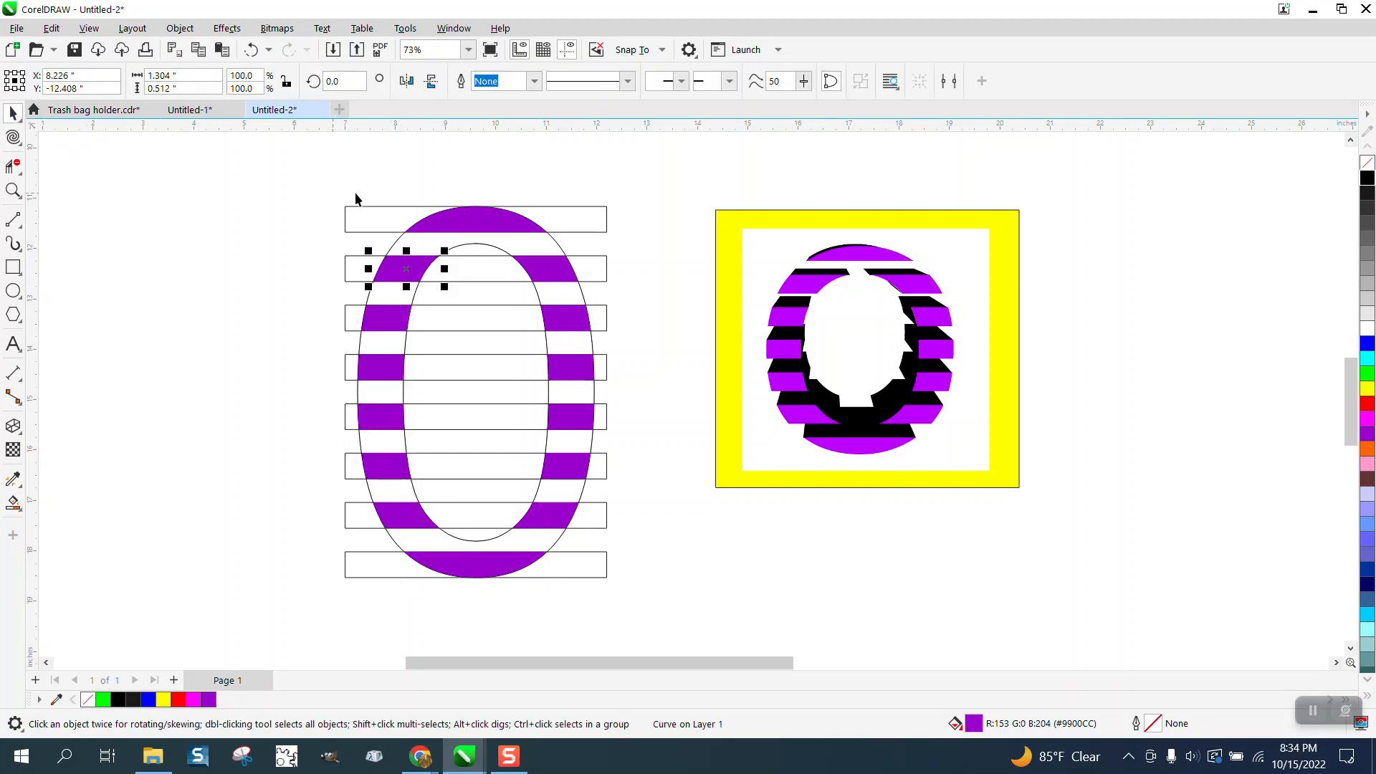
{"action": "left_click", "coordinate": [607, 211]}
{"action": "key", "text": "Delete"}
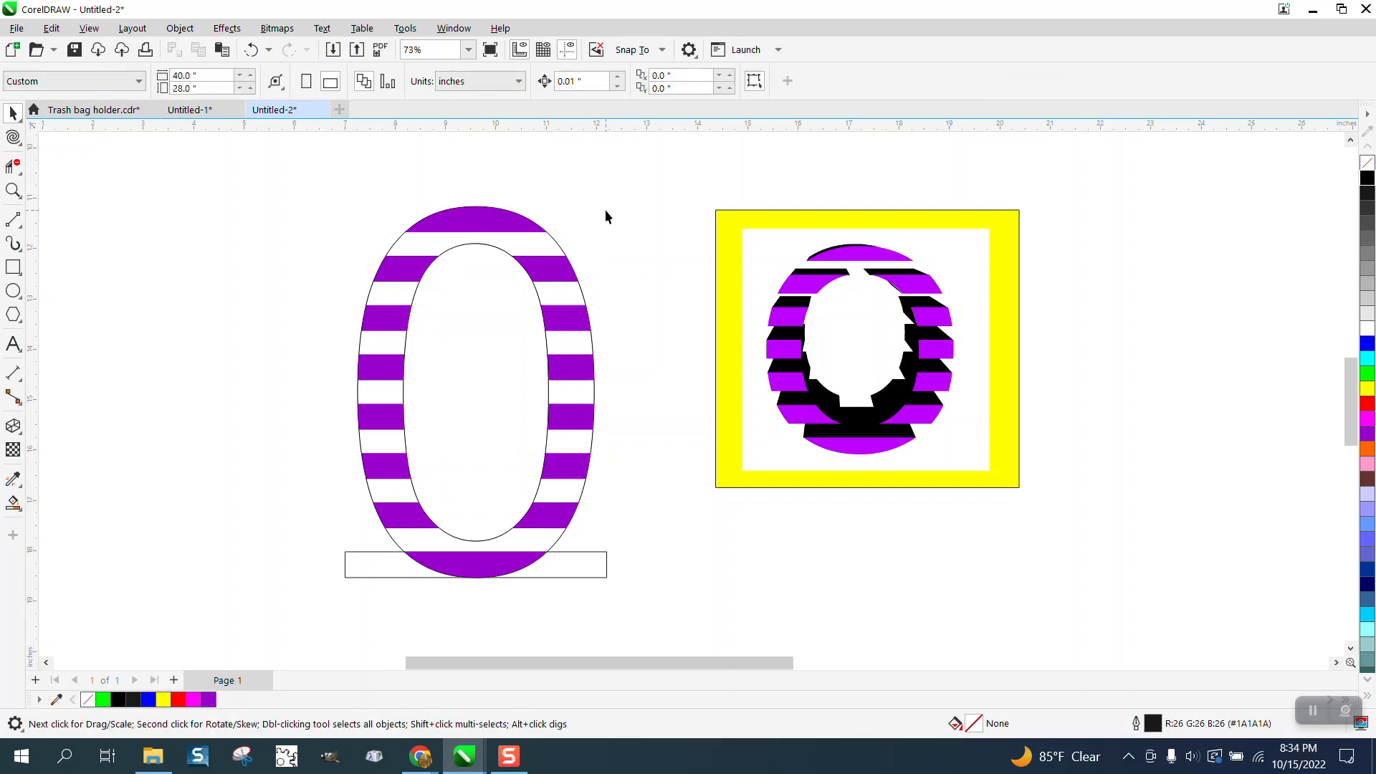
- Delete the remaining rectangle across the base of the 0
{"action": "left_click", "coordinate": [600, 578]}
{"action": "key", "text": "Delete"}
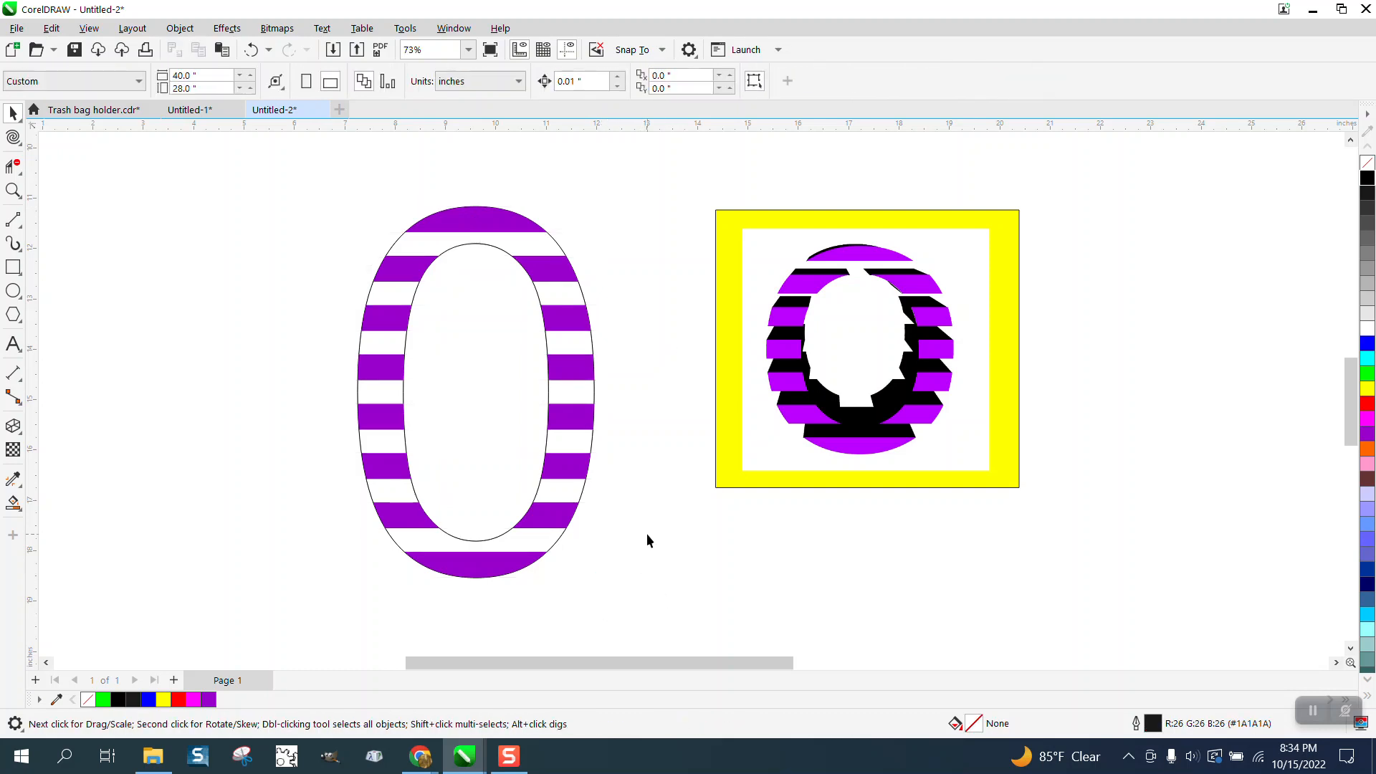
- Set the nudge distance to 10 inches and nudge both 0 outlines left, off the purple sections
{"action": "left_click", "coordinate": [585, 306]}
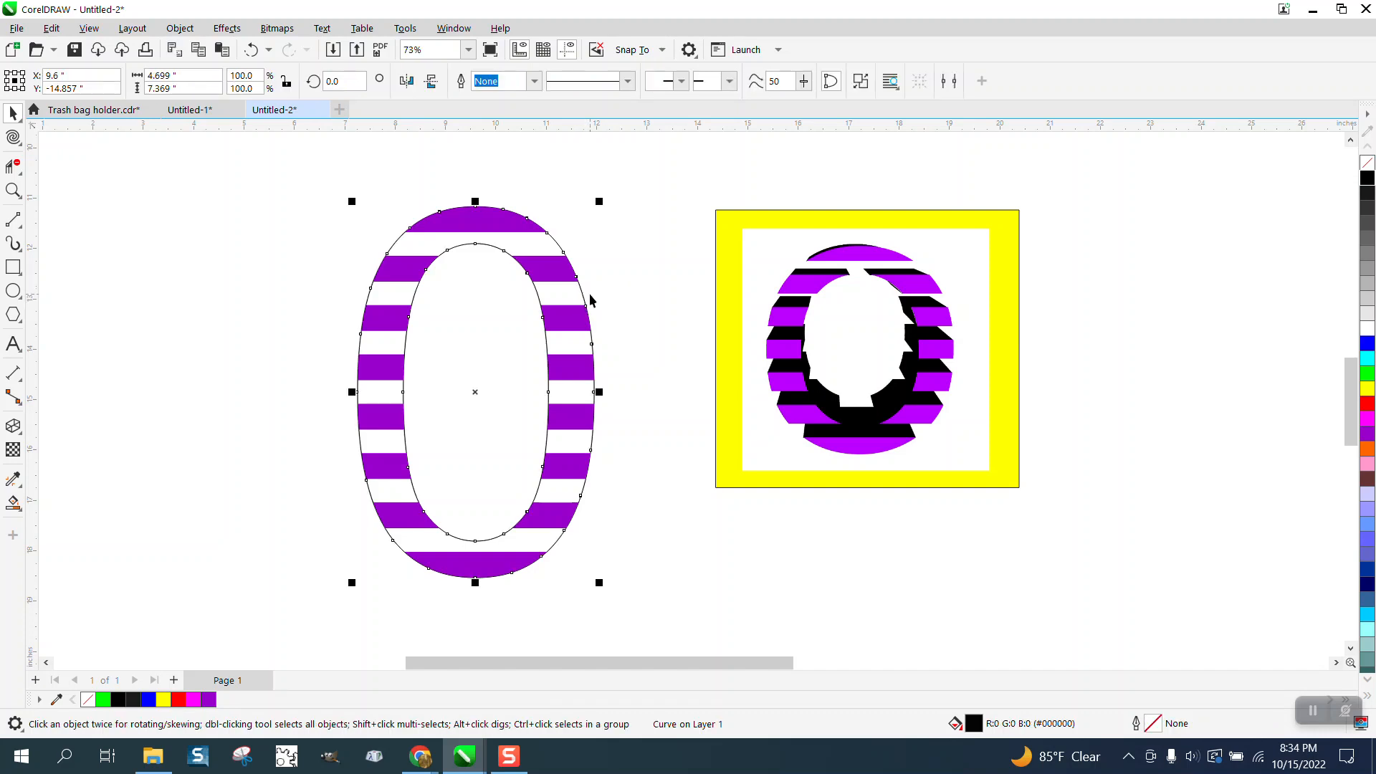
{"action": "left_click", "coordinate": [611, 299]}
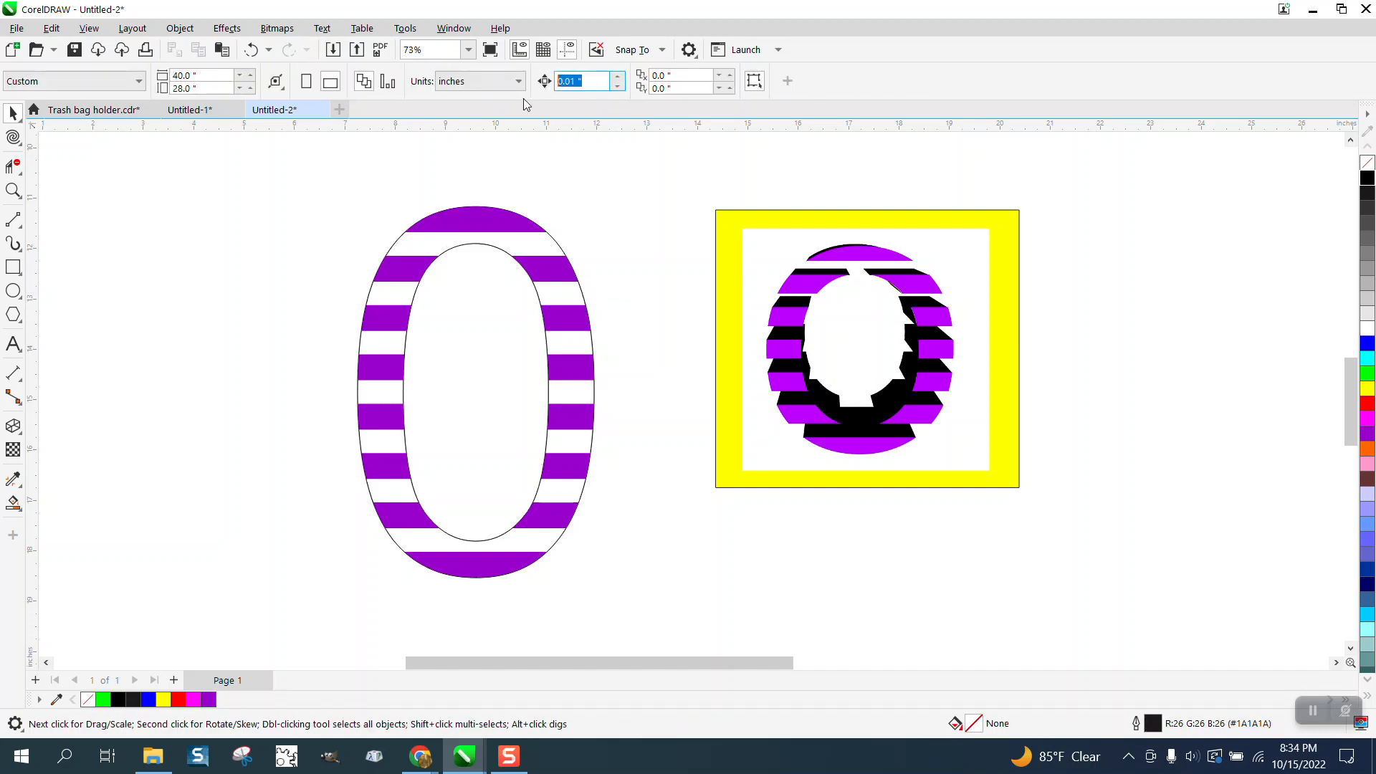
{"action": "type", "text": "10"}
{"action": "left_click", "coordinate": [585, 302]}
{"action": "key", "text": "Left"}
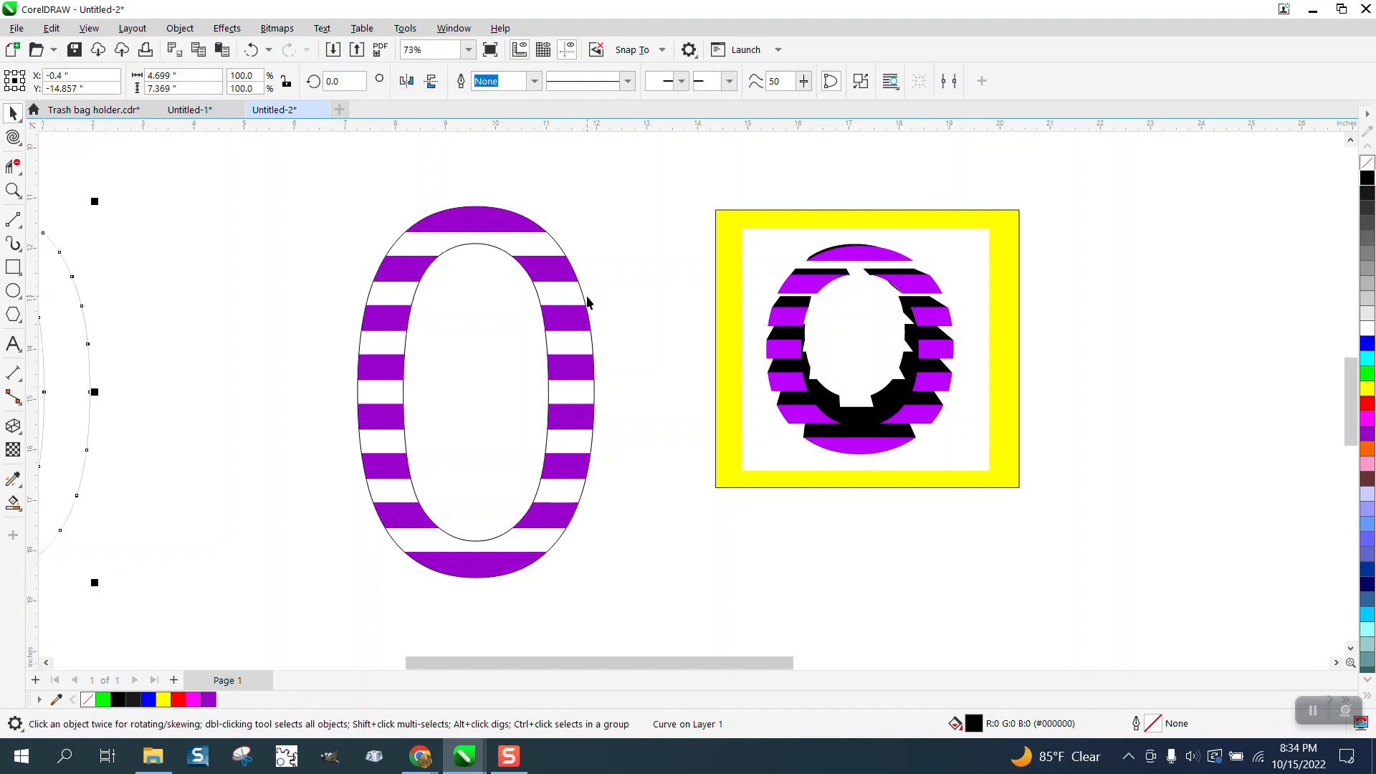
{"action": "left_click", "coordinate": [585, 299]}
{"action": "key", "text": "Left"}
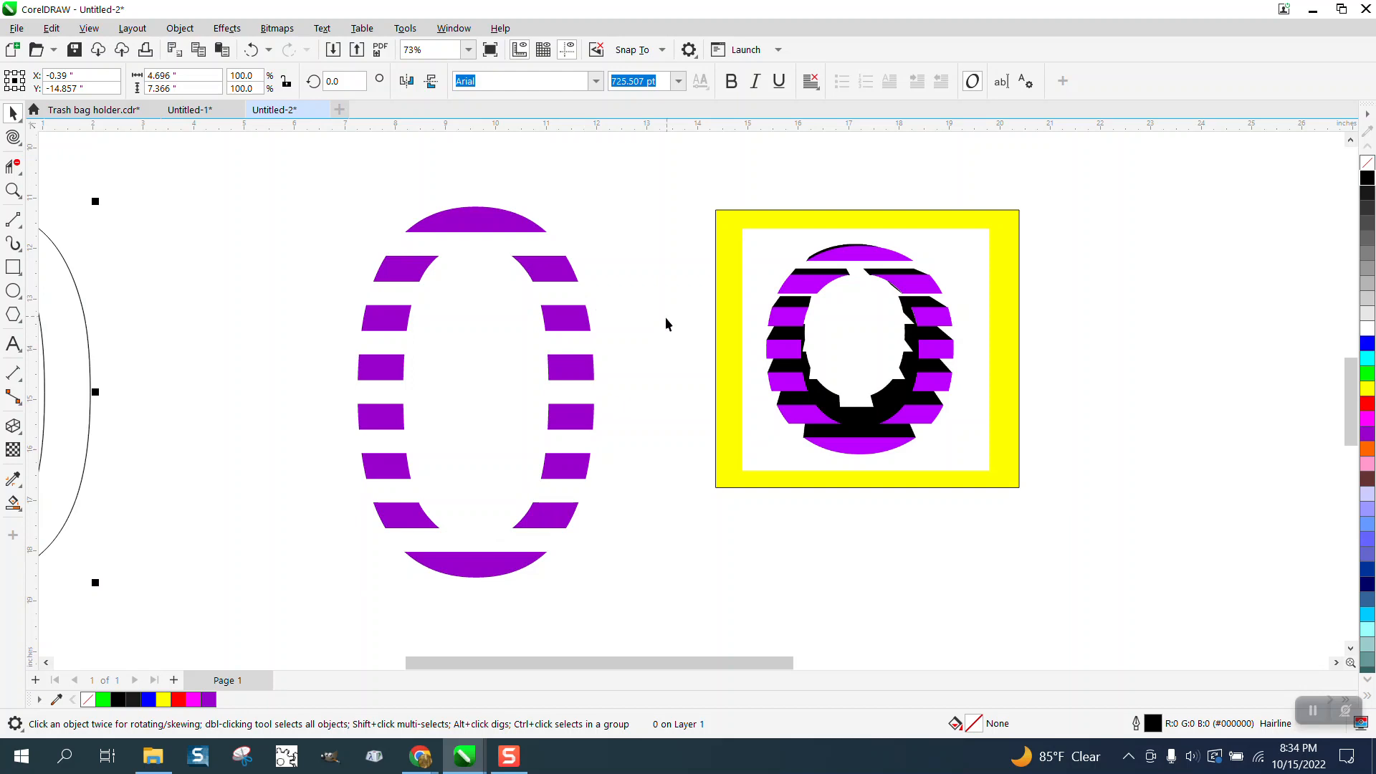
- Delete the two 0 outlines that were moved off the purple sections
{"action": "scroll", "coordinate": [666, 323], "scroll_direction": "down", "scroll_amount": 1}
{"action": "scroll", "coordinate": [233, 274], "scroll_direction": "down", "scroll_amount": 1}
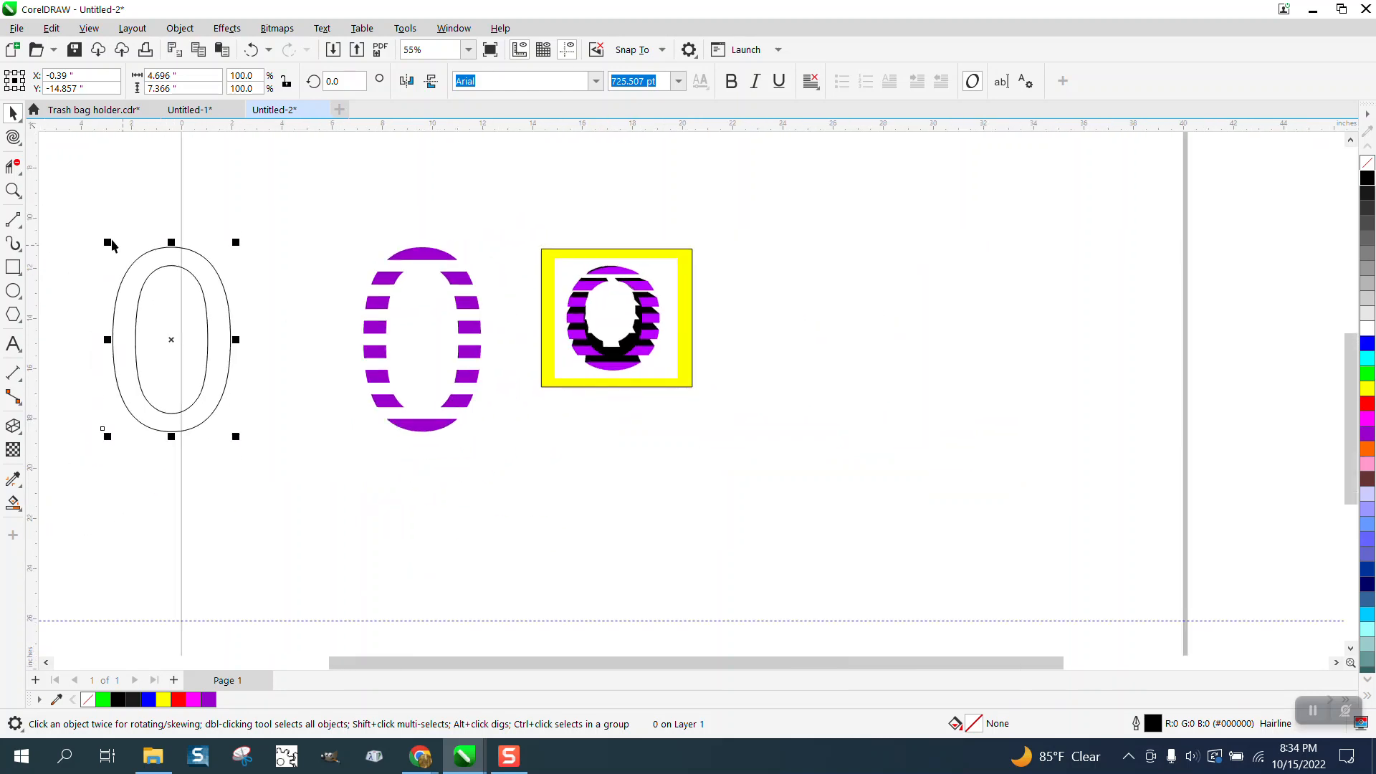
{"action": "left_click_drag", "start_coordinate": [109, 223], "coordinate": [282, 436]}
{"action": "key", "text": "Delete"}
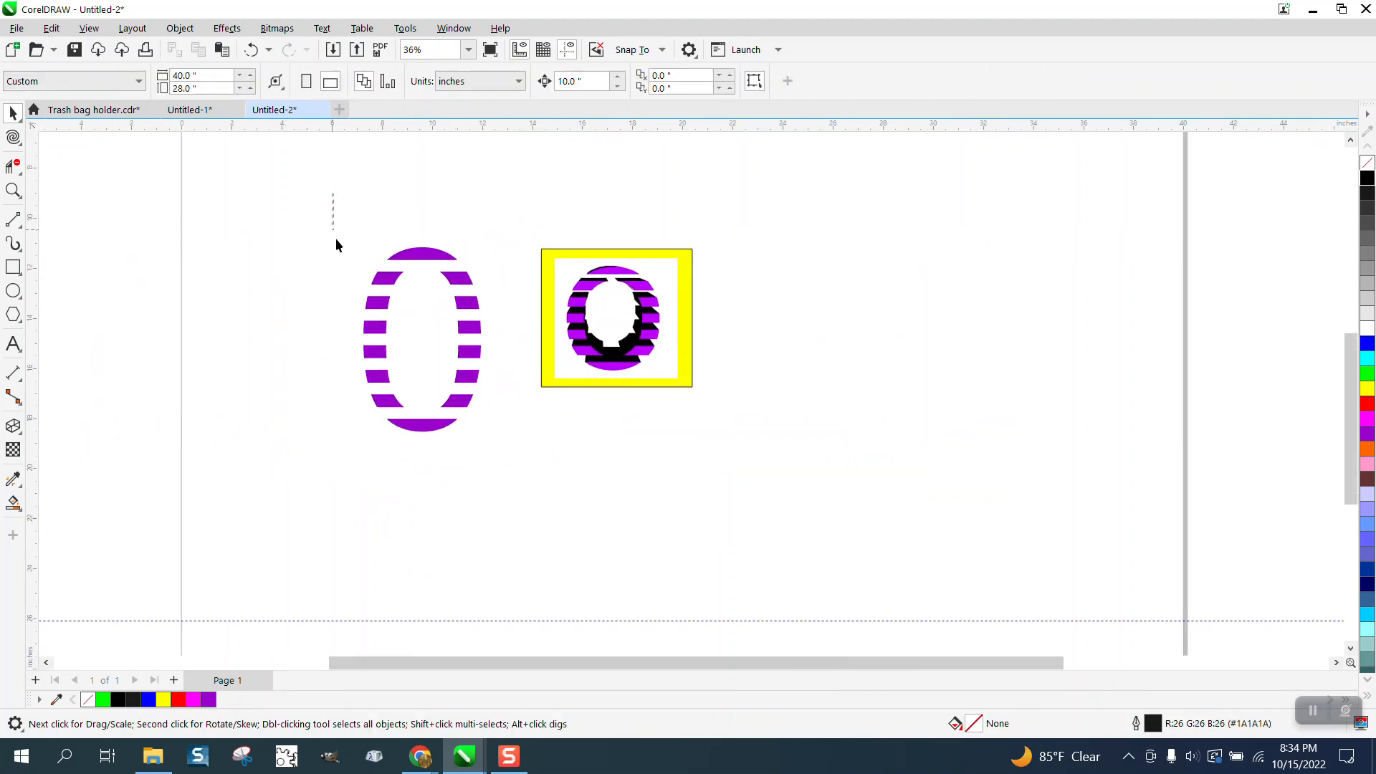
- Group all the purple sections of the 0 and extrude the group toward a vanishing point below its centre
{"action": "left_click_drag", "start_coordinate": [533, 495], "coordinate": [544, 486]}
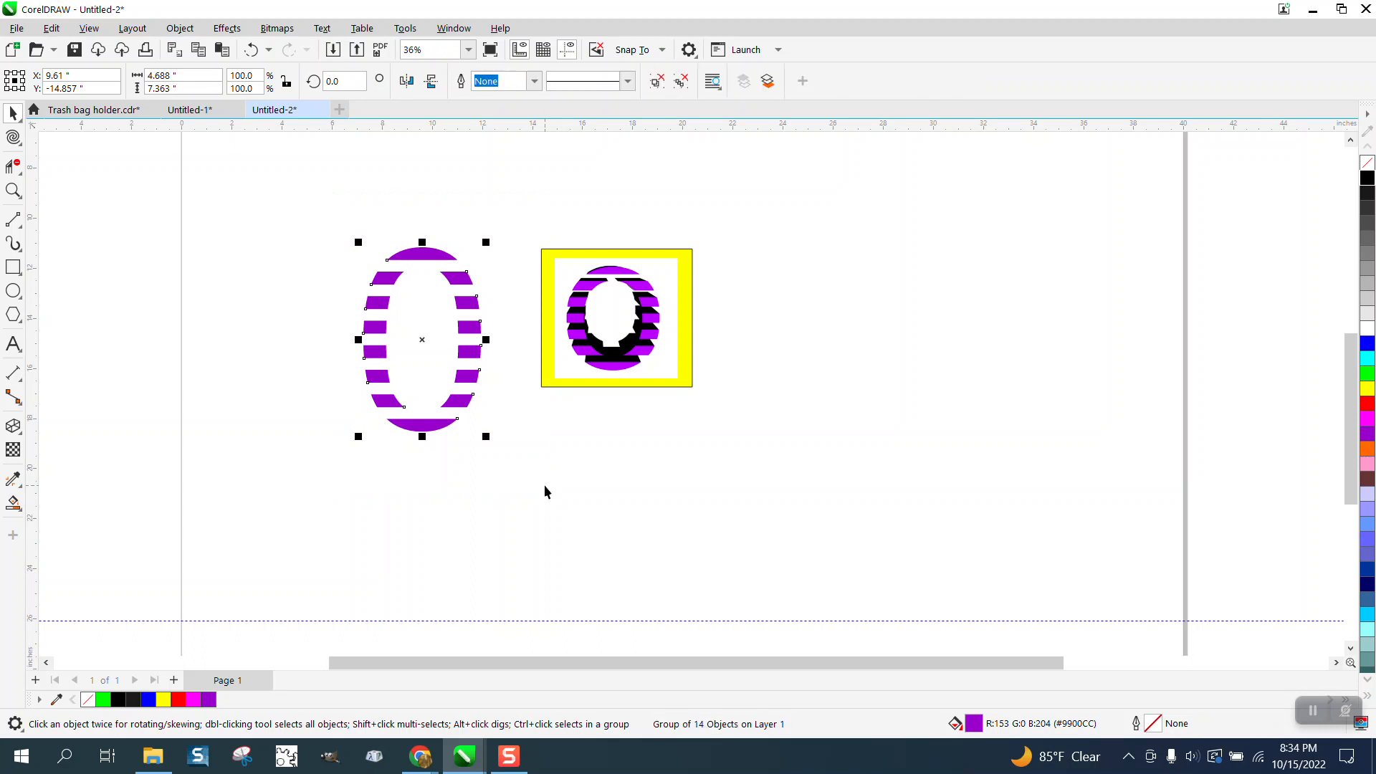
{"action": "left_click", "coordinate": [13, 189]}
{"action": "left_click_drag", "start_coordinate": [319, 208], "coordinate": [713, 476]}
{"action": "left_click", "coordinate": [20, 432]}
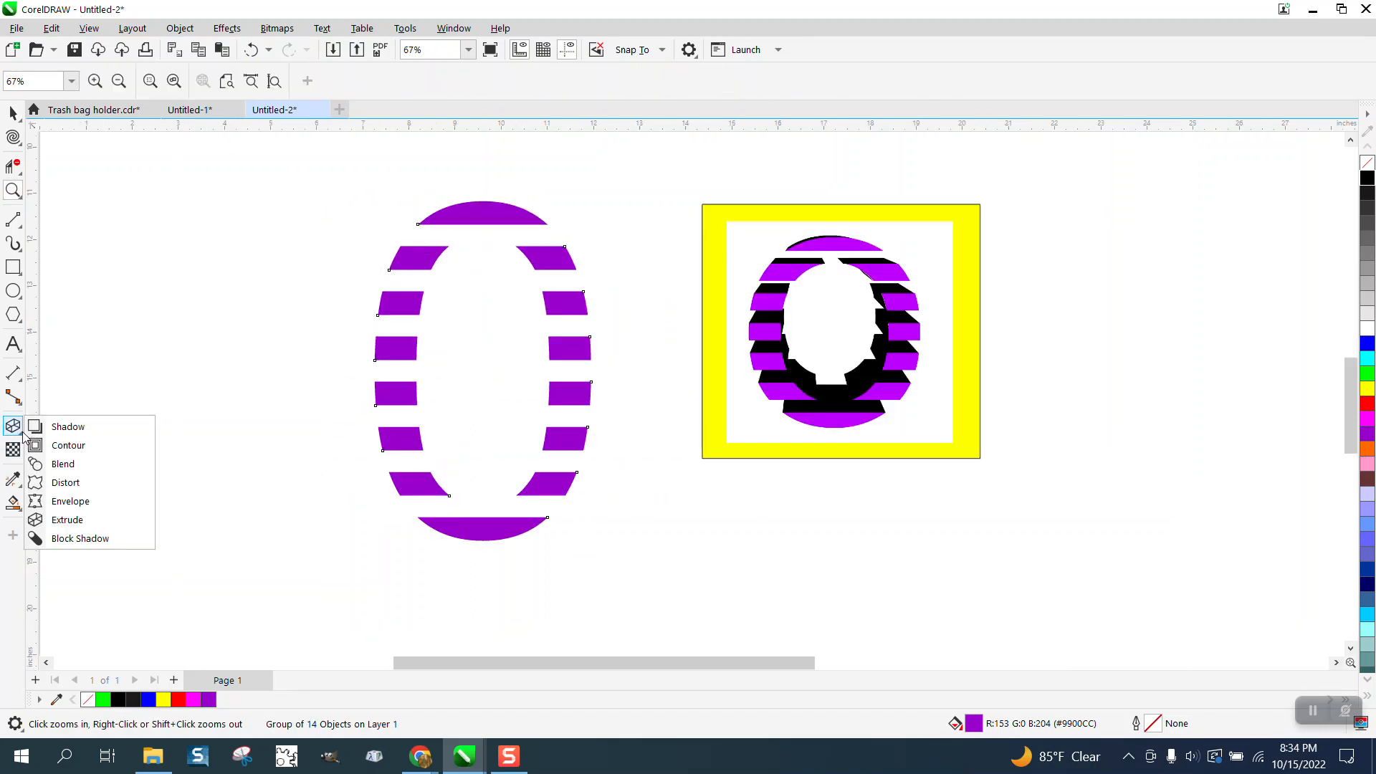
{"action": "left_click", "coordinate": [72, 521]}
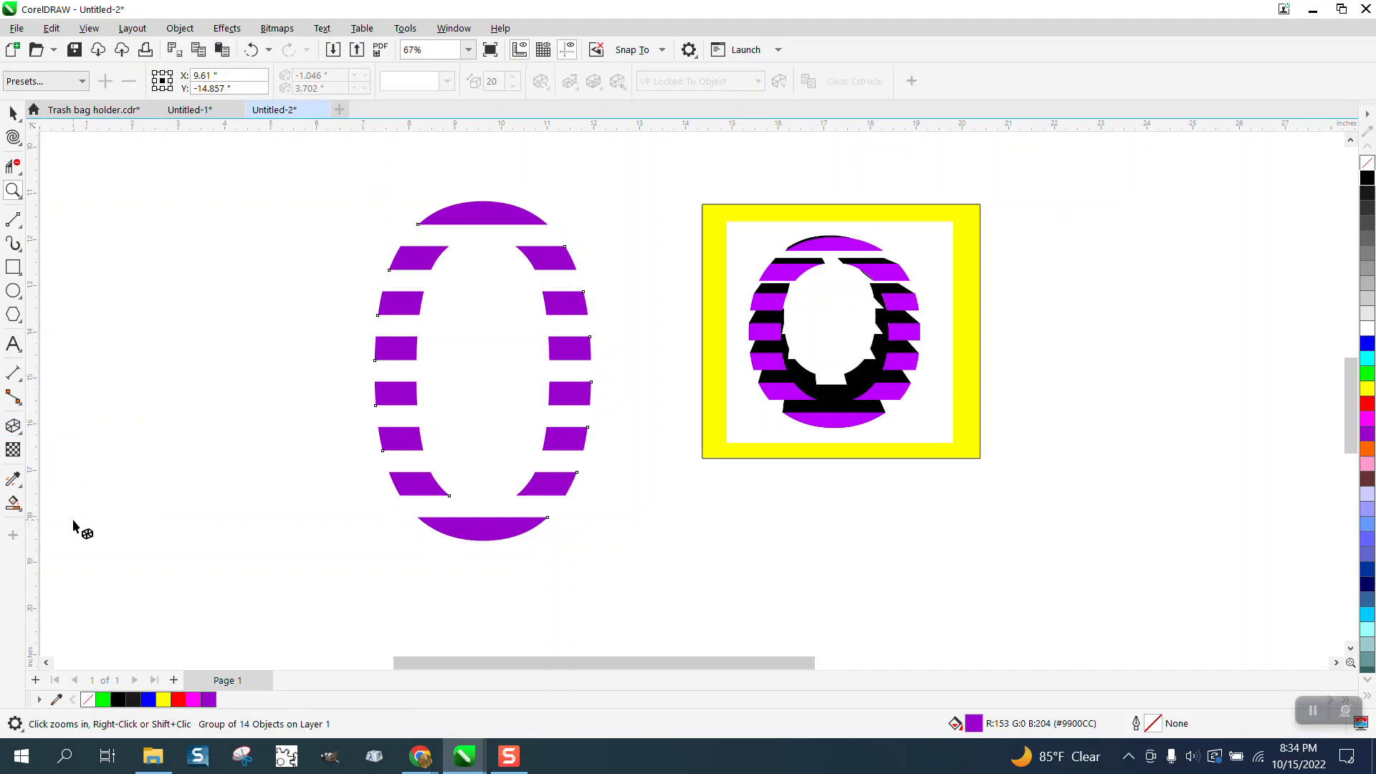
{"action": "left_click_drag", "start_coordinate": [507, 523], "coordinate": [499, 437]}
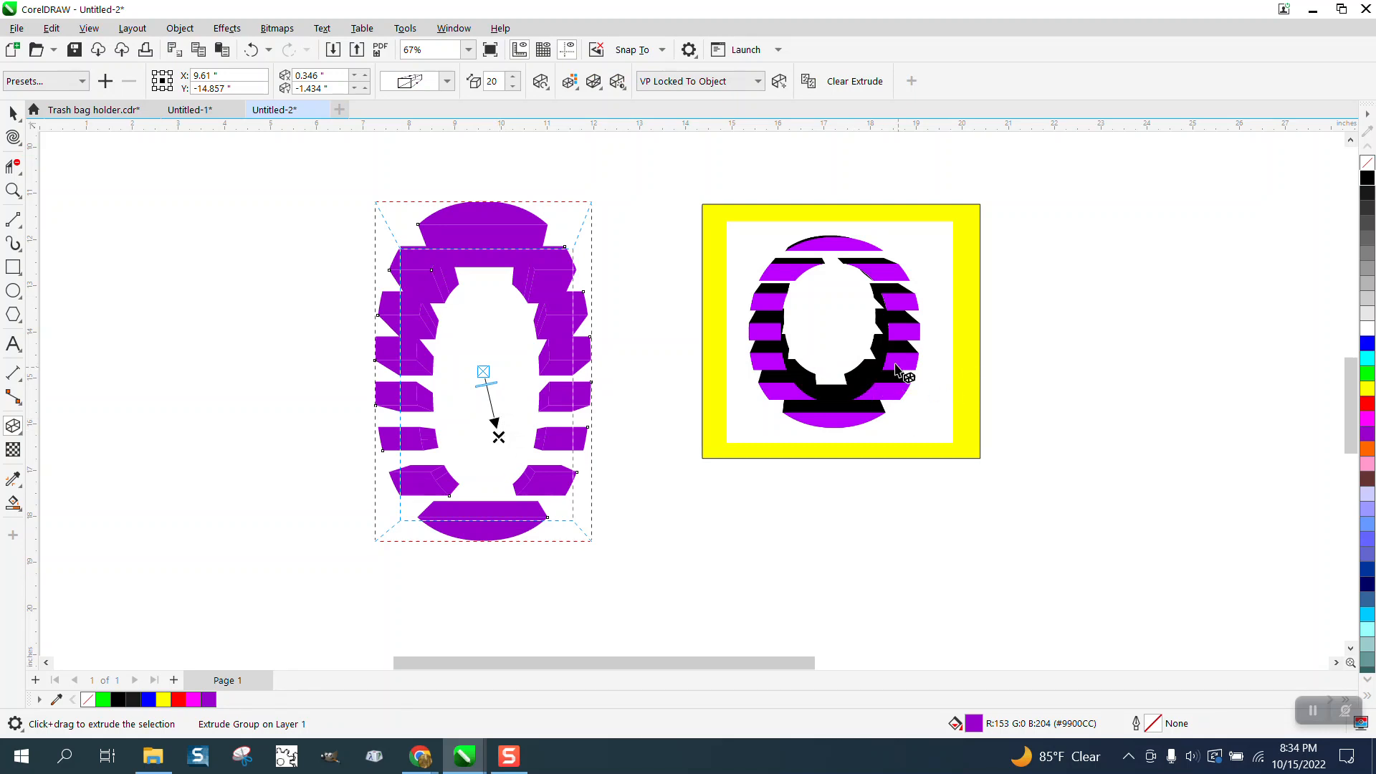
- Color the extrusion of the 0 with a solid black fill instead of the object fill
{"action": "left_click", "coordinate": [570, 83]}
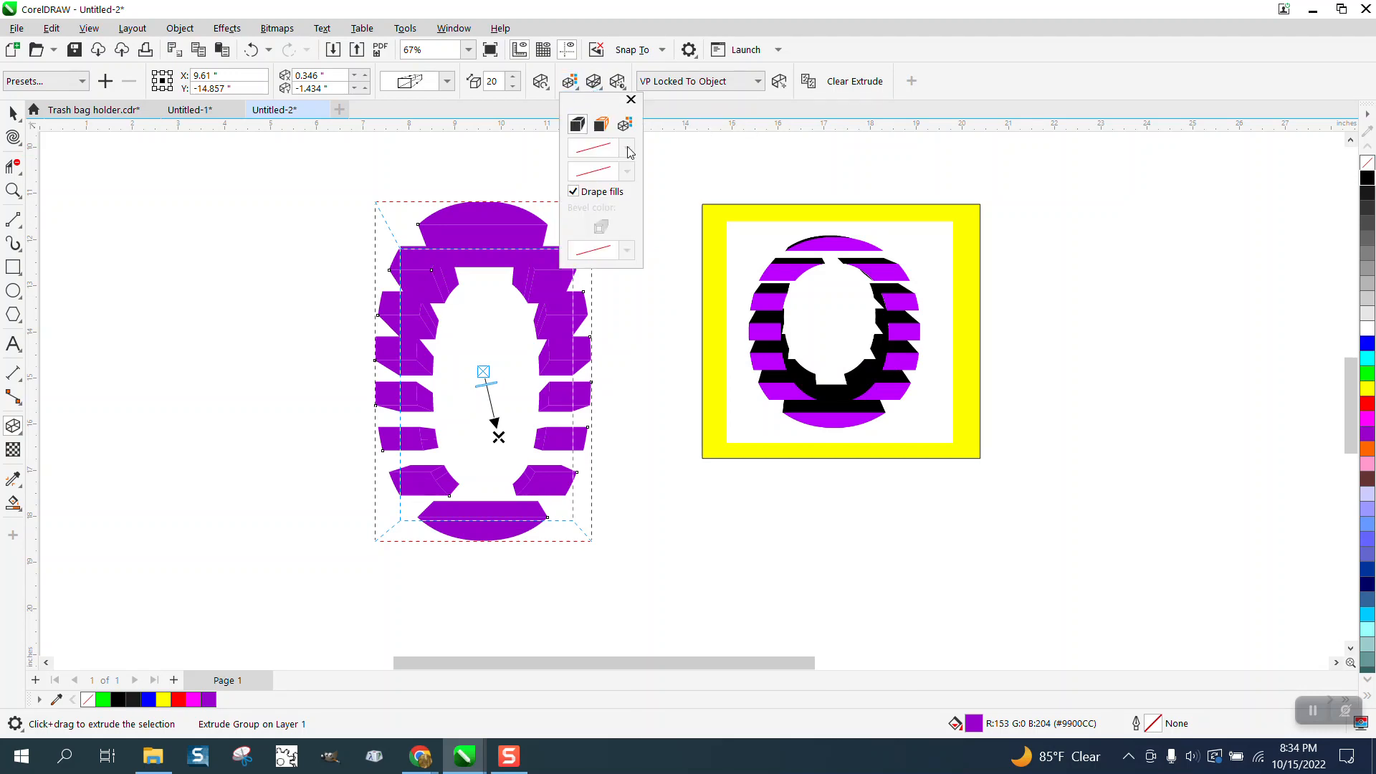
{"action": "left_click", "coordinate": [600, 124]}
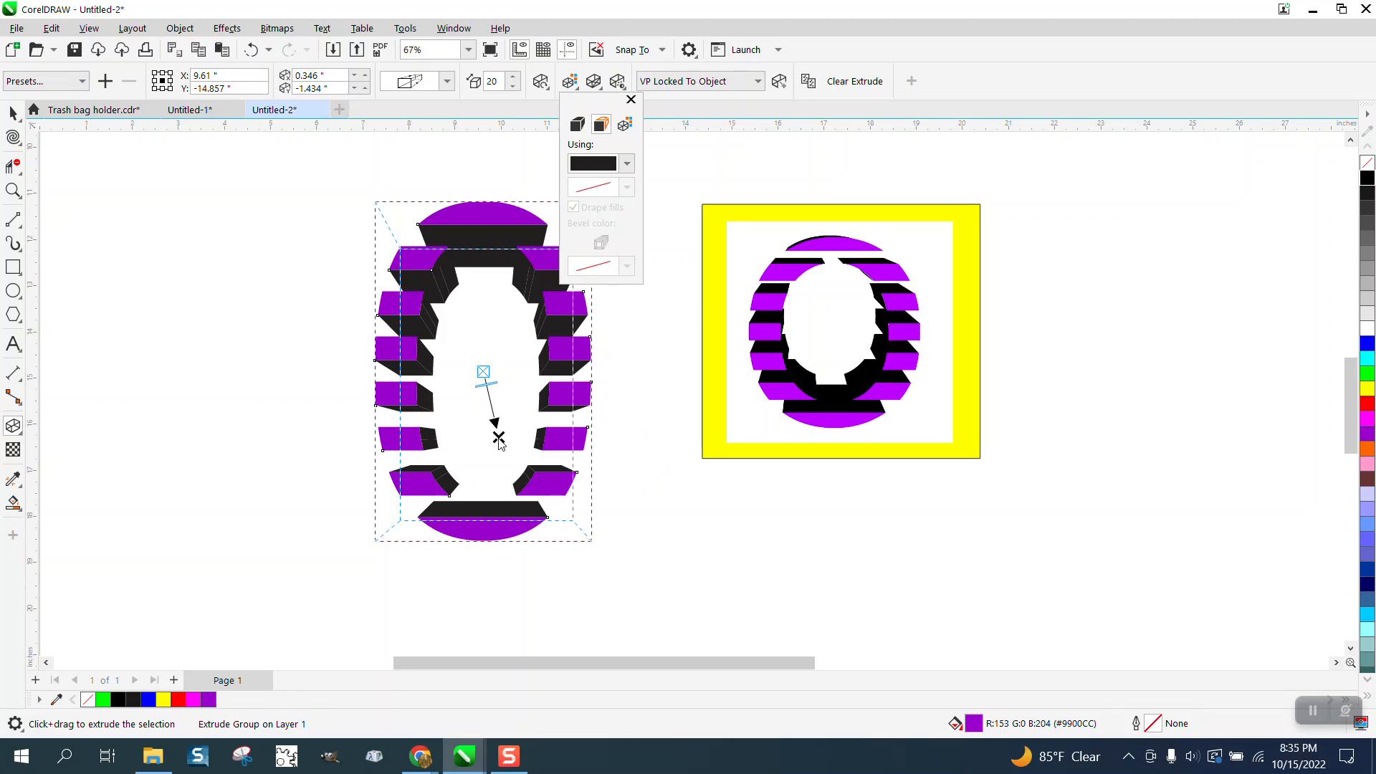
{"action": "left_click", "coordinate": [499, 438]}
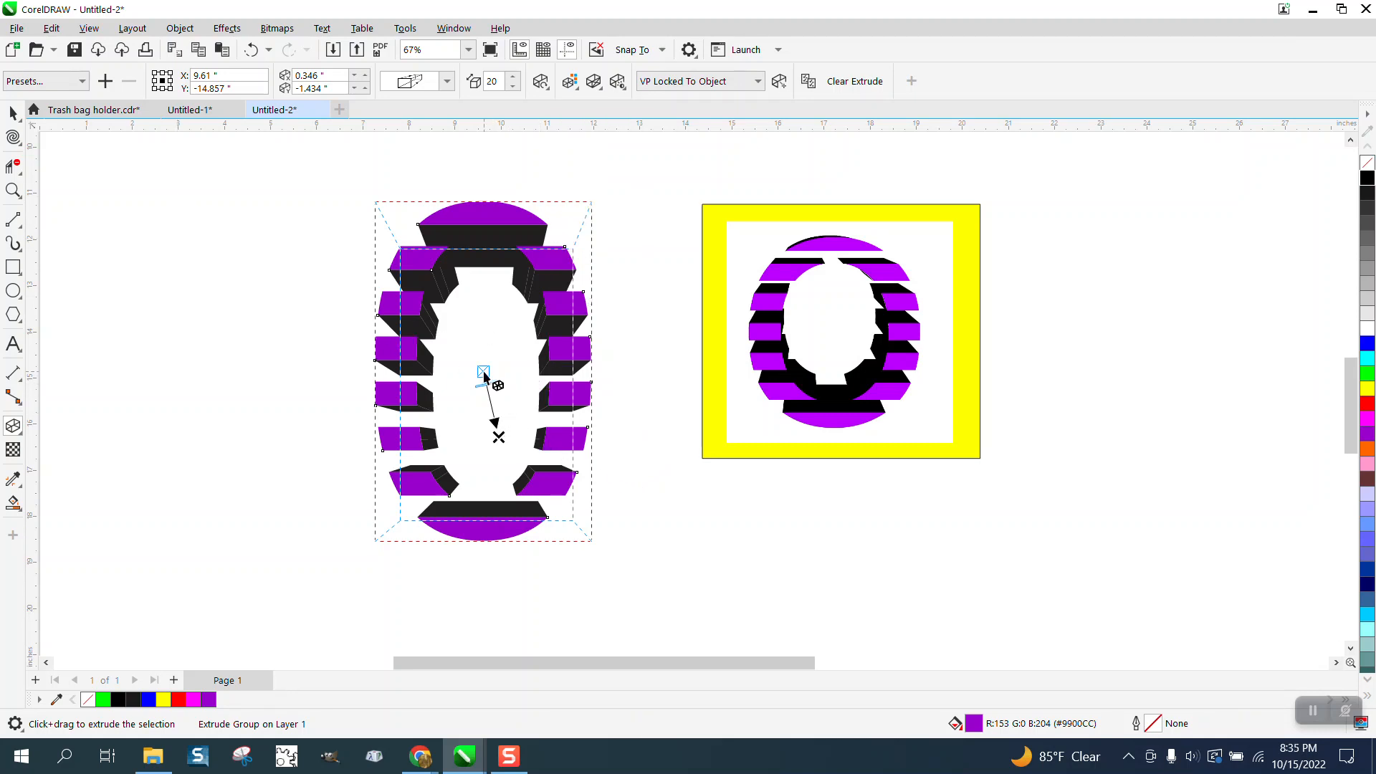
- Set the extrusion depth to 17 and place the vanishing point straight above the centre of the 0
{"action": "mouse_move", "coordinate": [486, 384]}
{"action": "left_mouse_down"}
{"action": "mouse_move", "coordinate": [492, 406]}
{"action": "mouse_move", "coordinate": [485, 383]}
{"action": "left_mouse_up"}
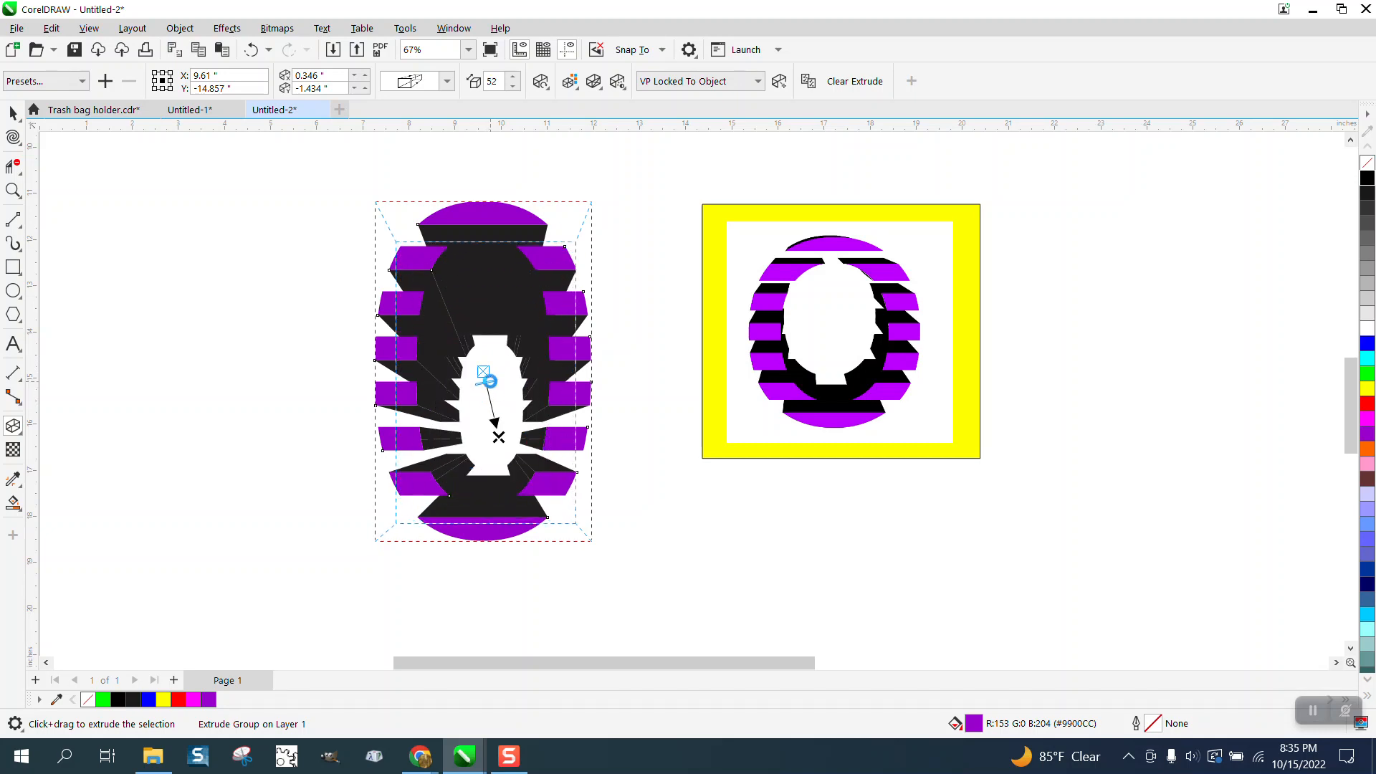
{"action": "left_click_drag", "start_coordinate": [492, 445], "coordinate": [482, 304]}
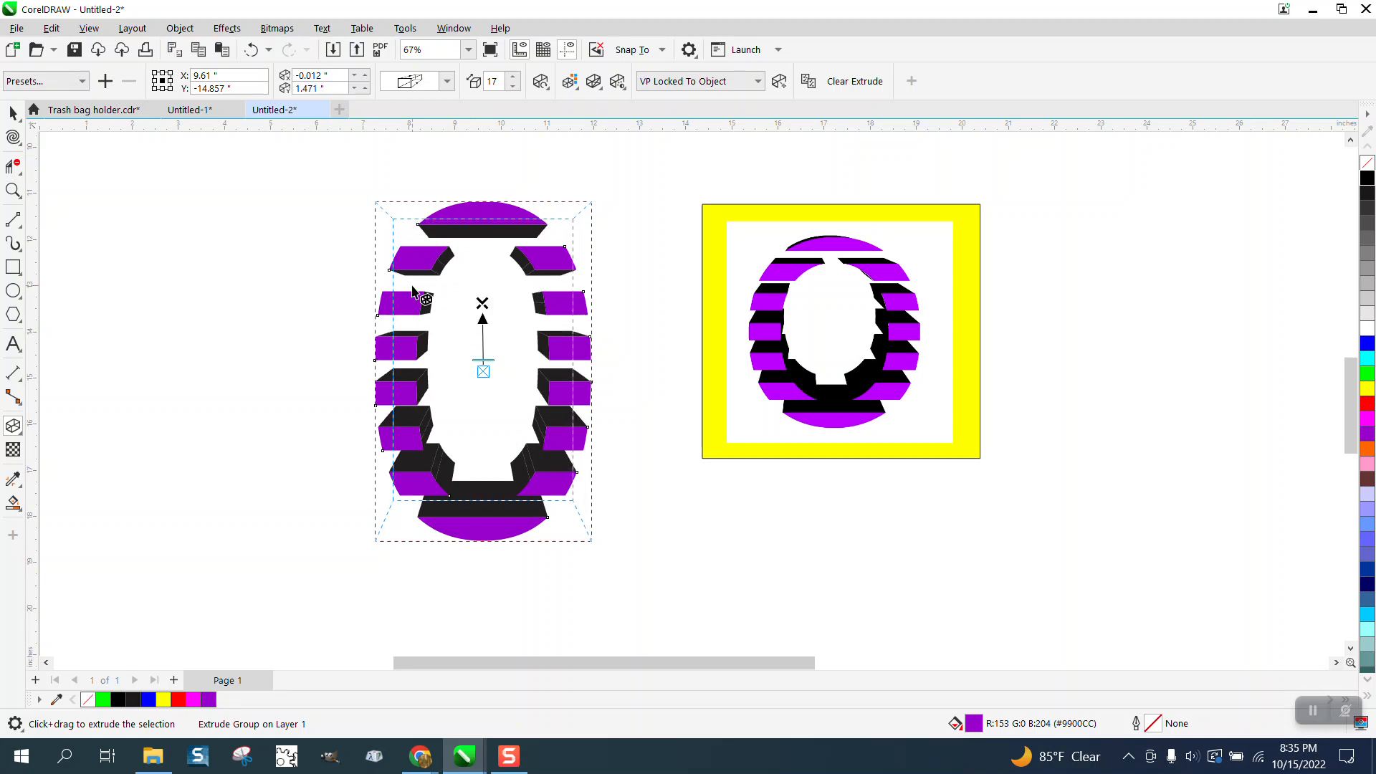
- Examine the lower bars of the extruded 0 up close for thin lines between the black faces
{"action": "left_click", "coordinate": [13, 112]}
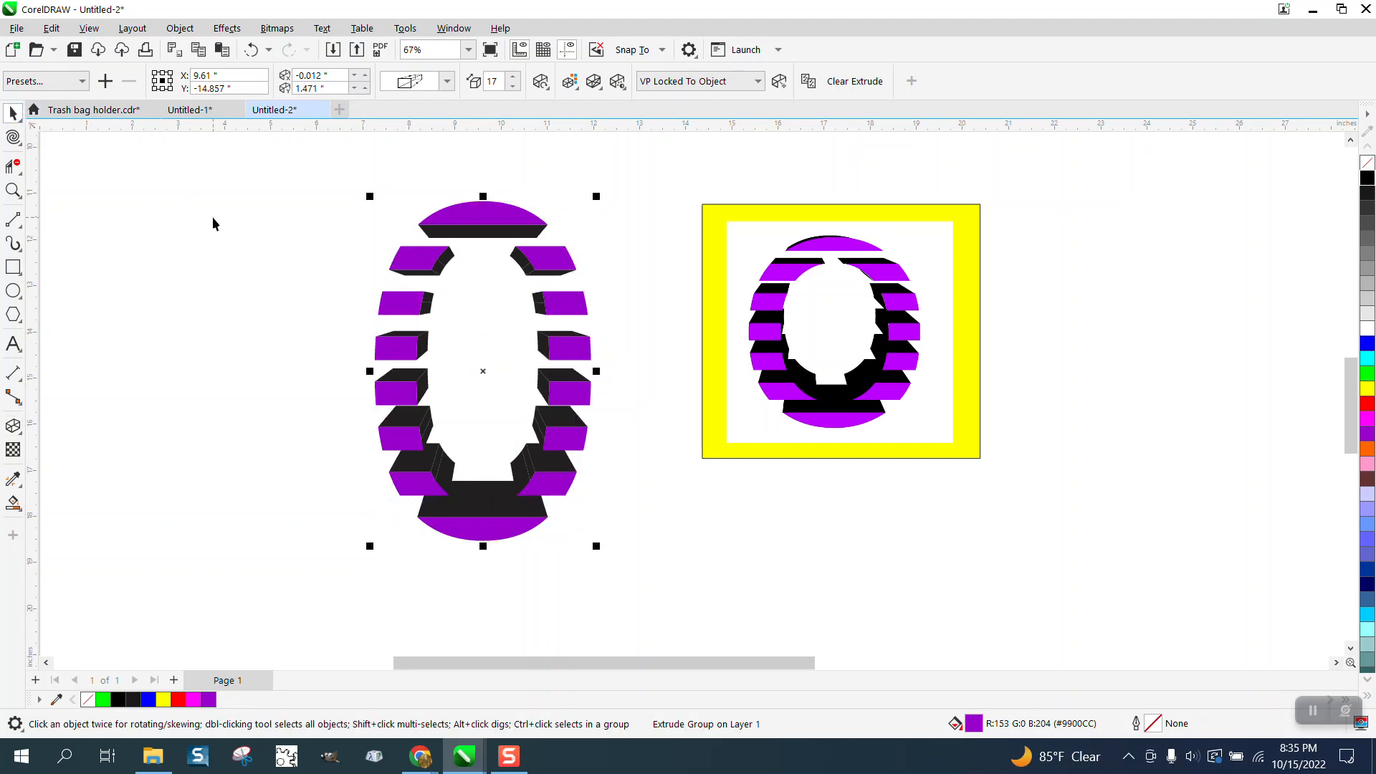
{"action": "left_click", "coordinate": [13, 189]}
{"action": "left_click_drag", "start_coordinate": [335, 372], "coordinate": [625, 561]}
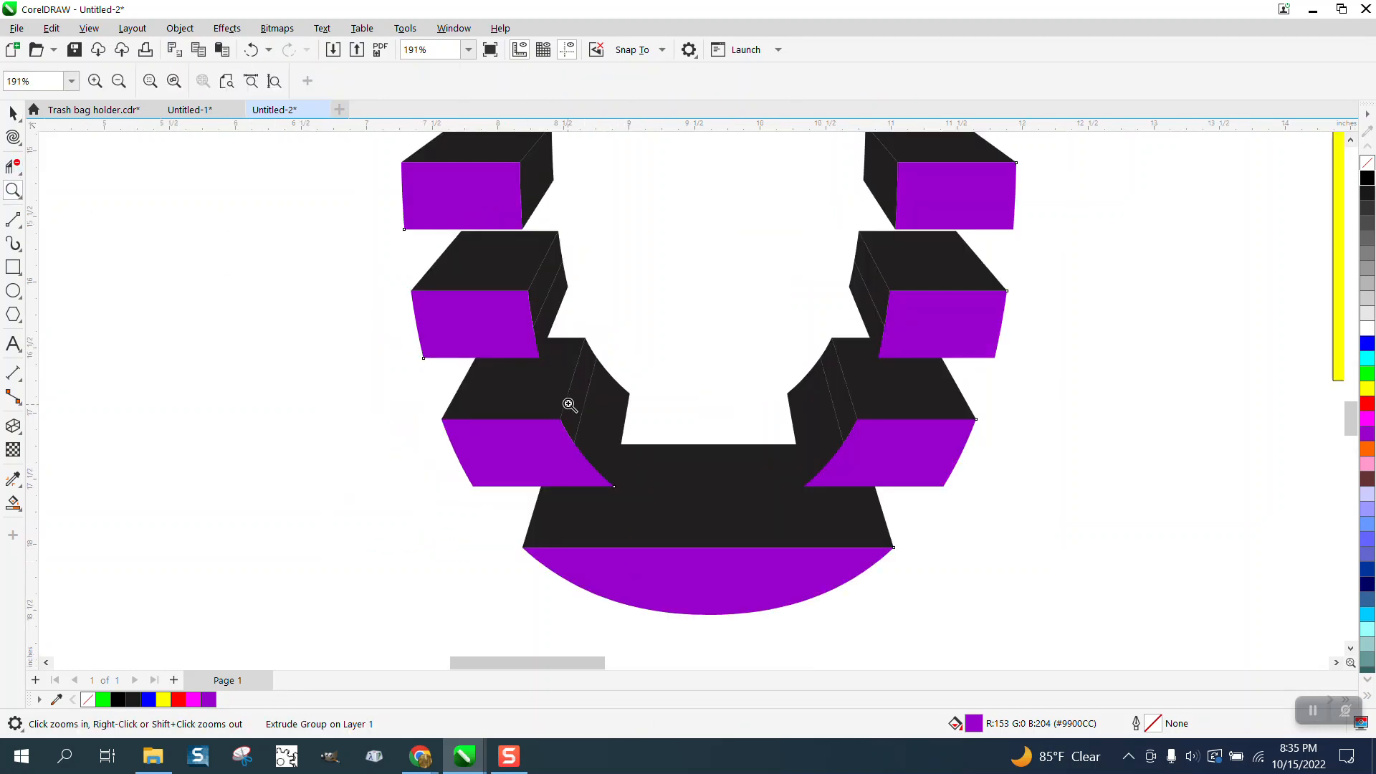
{"action": "left_click_drag", "start_coordinate": [536, 341], "coordinate": [691, 483]}
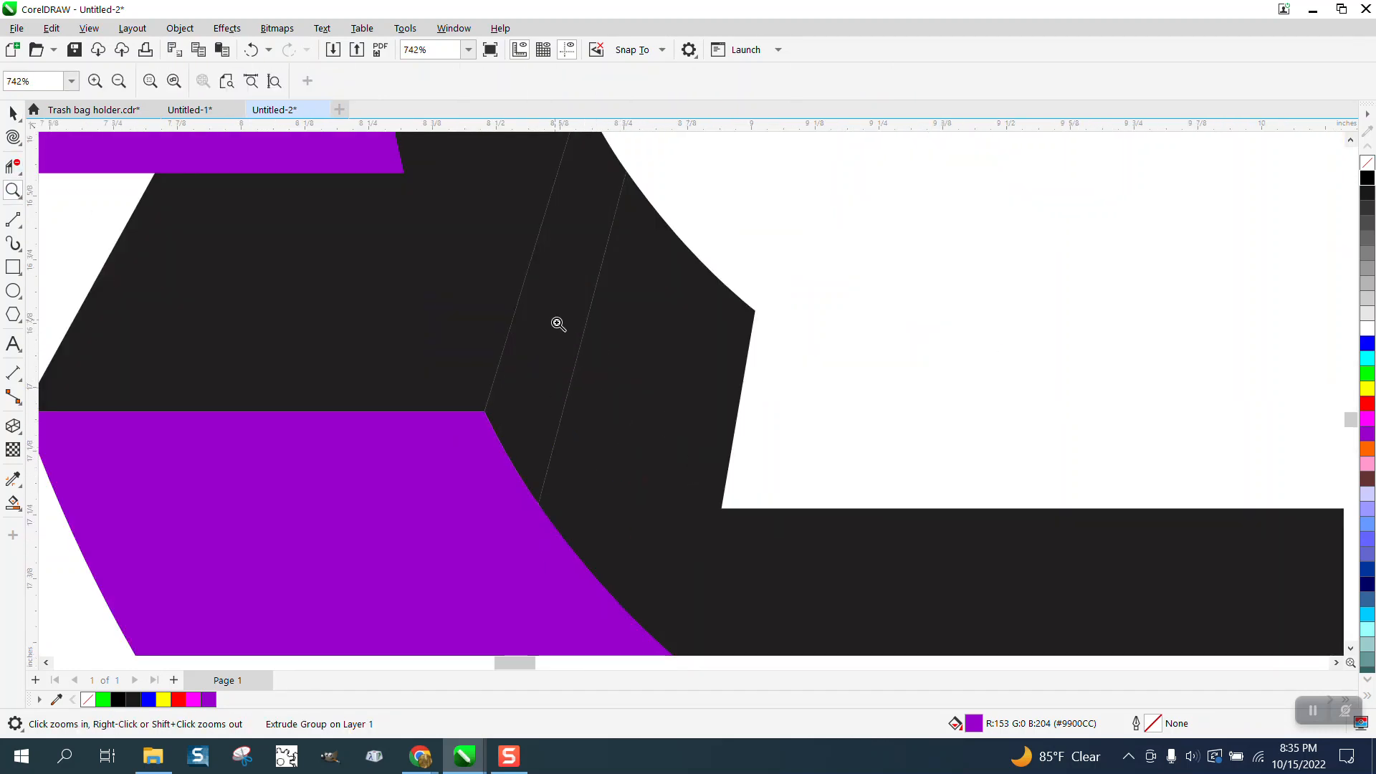
{"action": "right_click", "coordinate": [576, 358]}
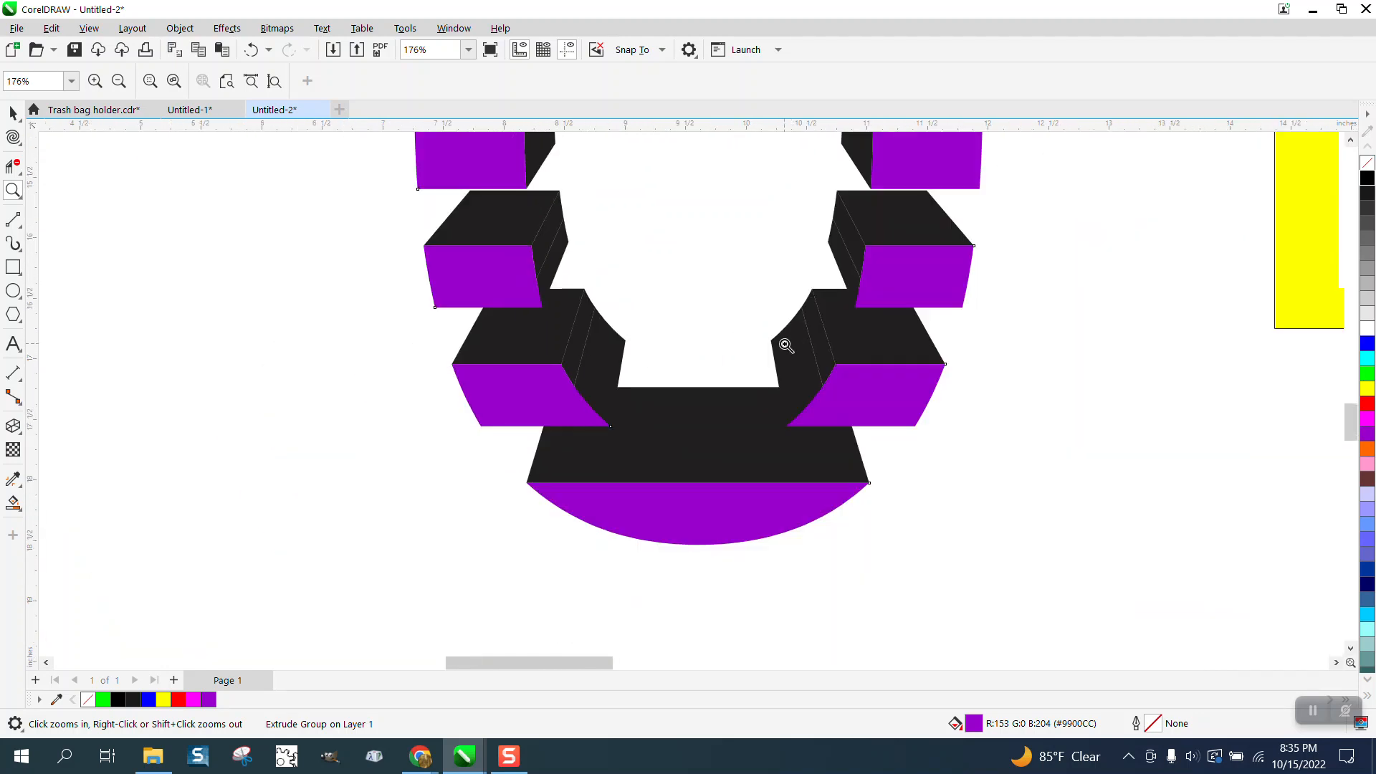
{"action": "scroll", "coordinate": [776, 398], "scroll_direction": "down", "scroll_amount": 2}
{"action": "left_click", "coordinate": [10, 115]}
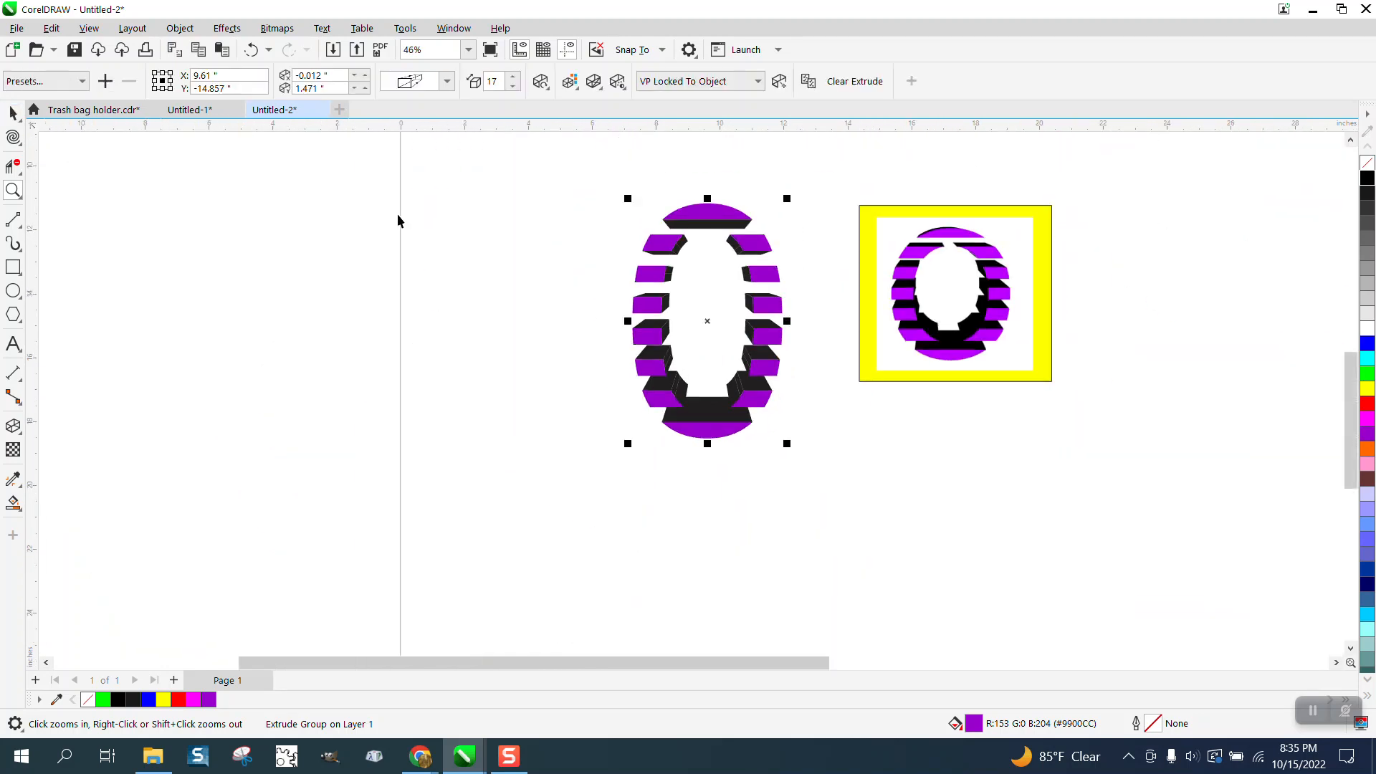
- Try to nudge the extrusion 10 inches left off the purple sections, and undo the move
{"action": "left_click", "coordinate": [458, 218]}
{"action": "left_click", "coordinate": [701, 417]}
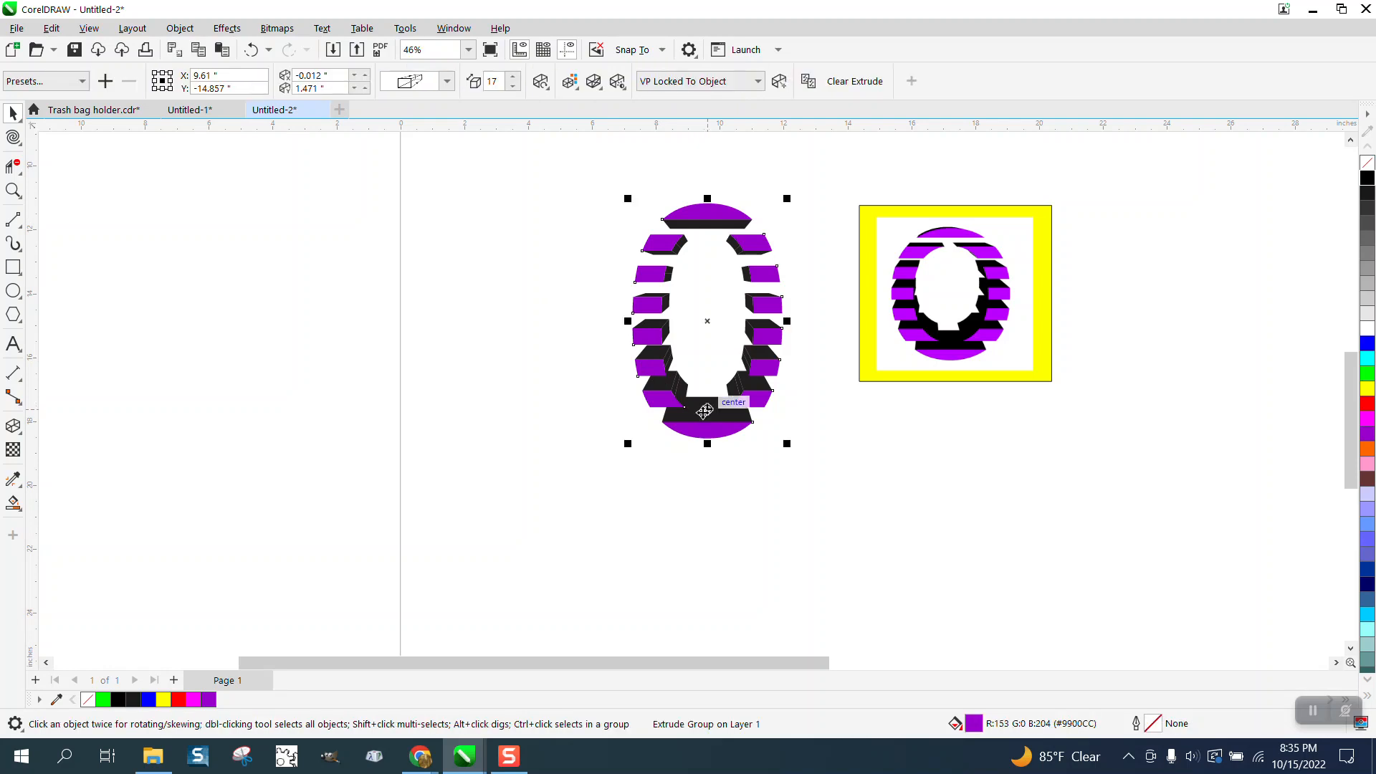
{"action": "key", "text": "Left"}
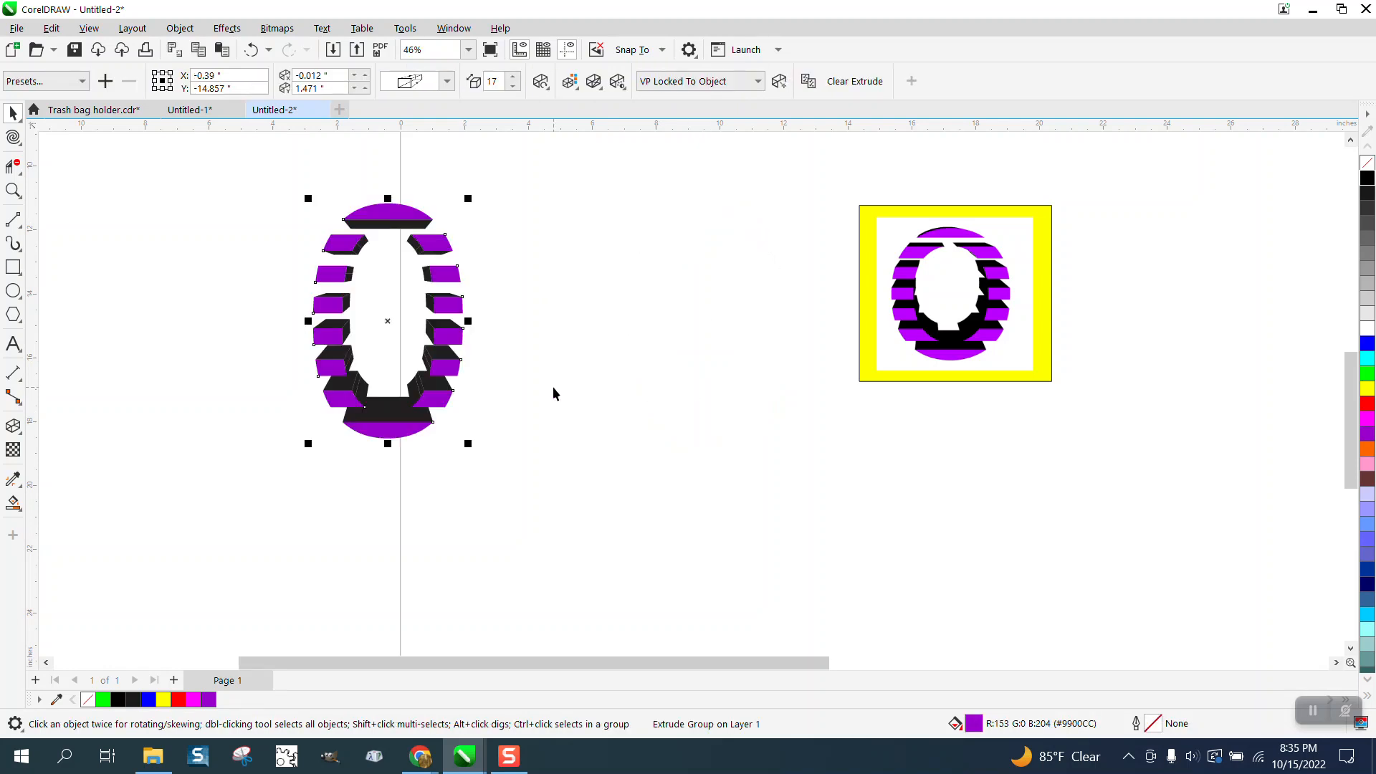
{"action": "key", "text": "ctrl+z"}
- Break the extrude group apart and nudge the black extrusion group 10 inches left of the purple sections
{"action": "left_click", "coordinate": [180, 28]}
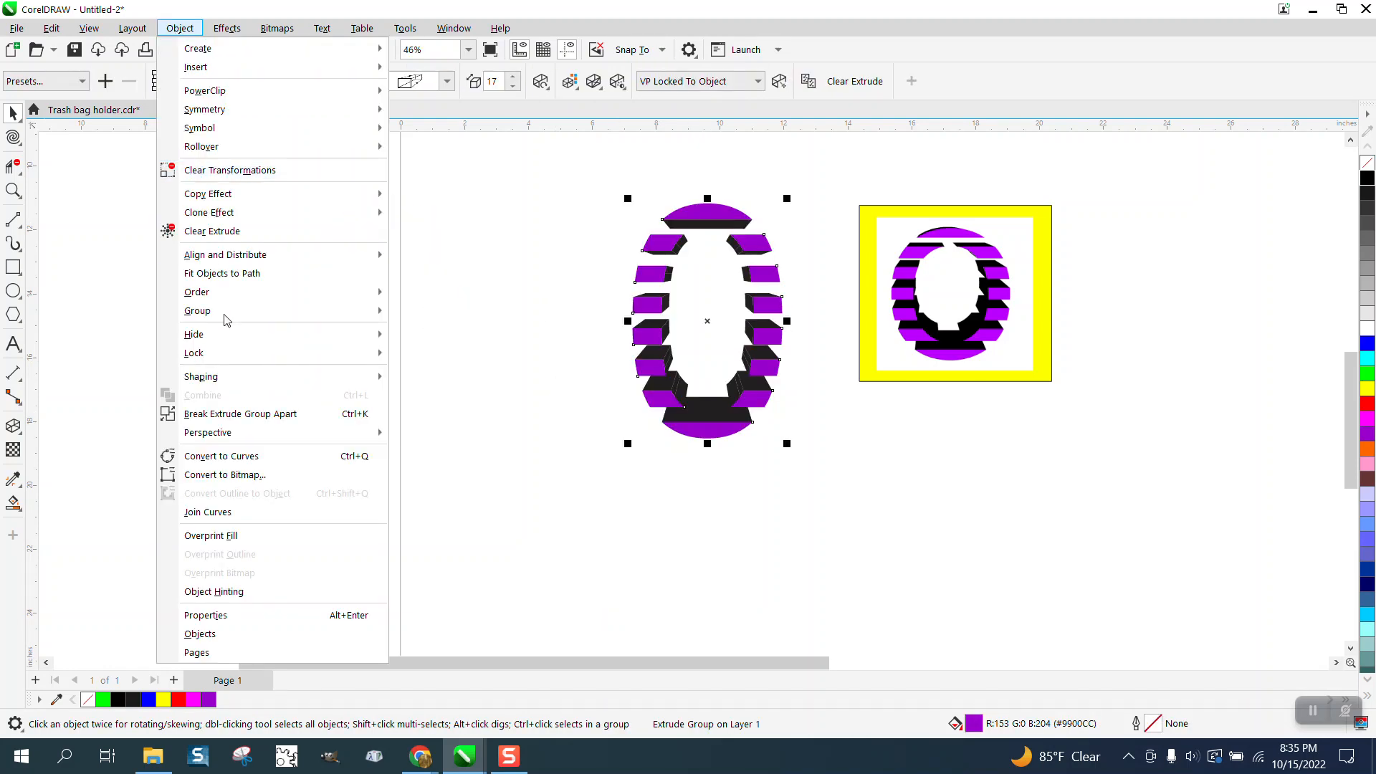
{"action": "left_click", "coordinate": [242, 415]}
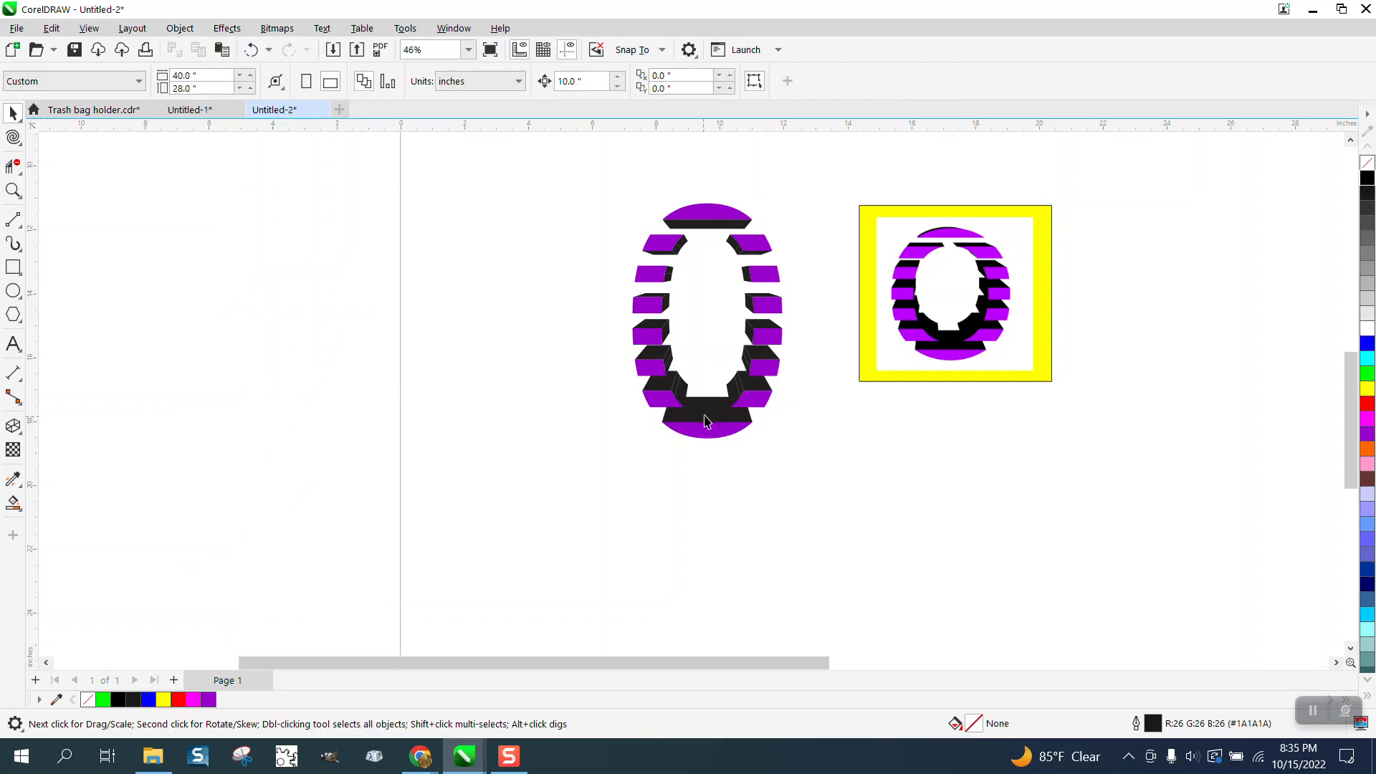
{"action": "key", "text": "Left"}
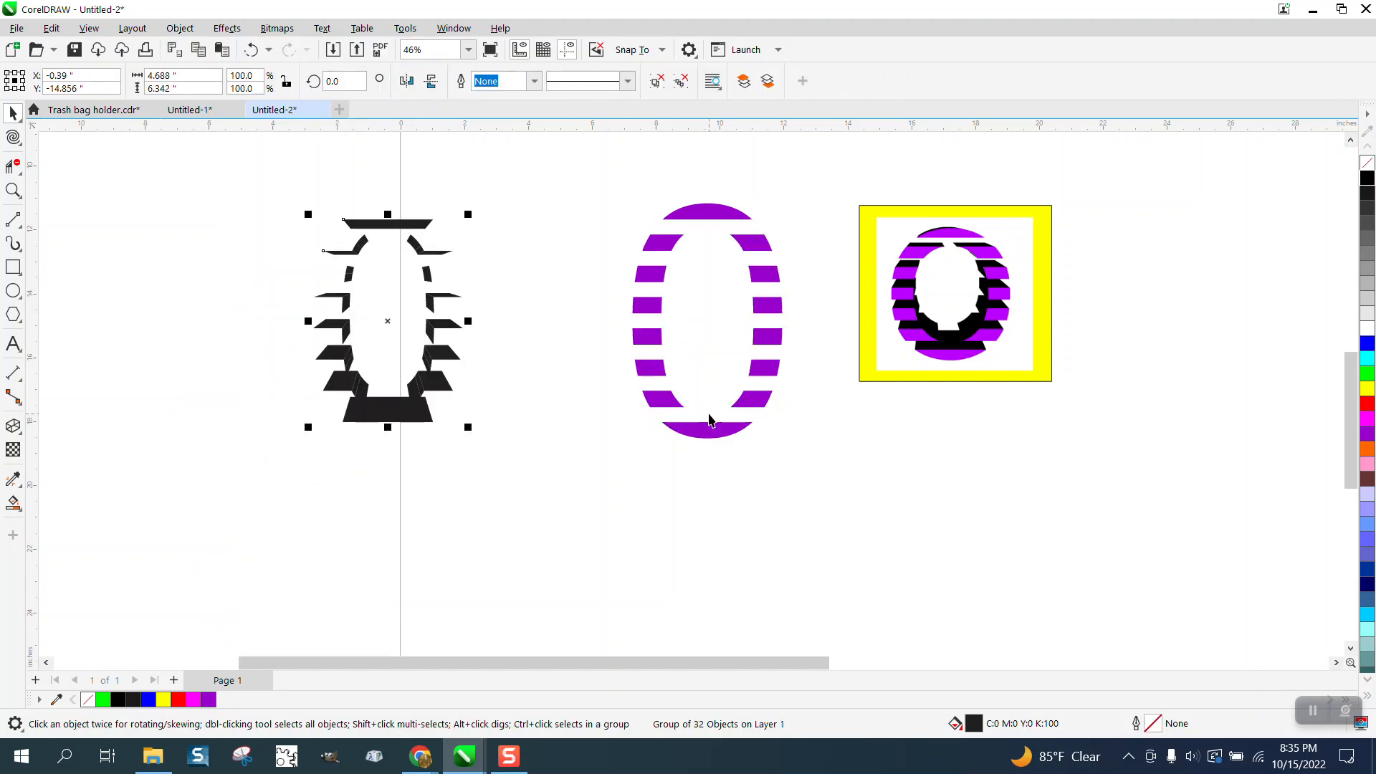
- Fill the separated shadow group with pure black and inspect the seams between its lower faces
{"action": "left_click", "coordinate": [1367, 178]}
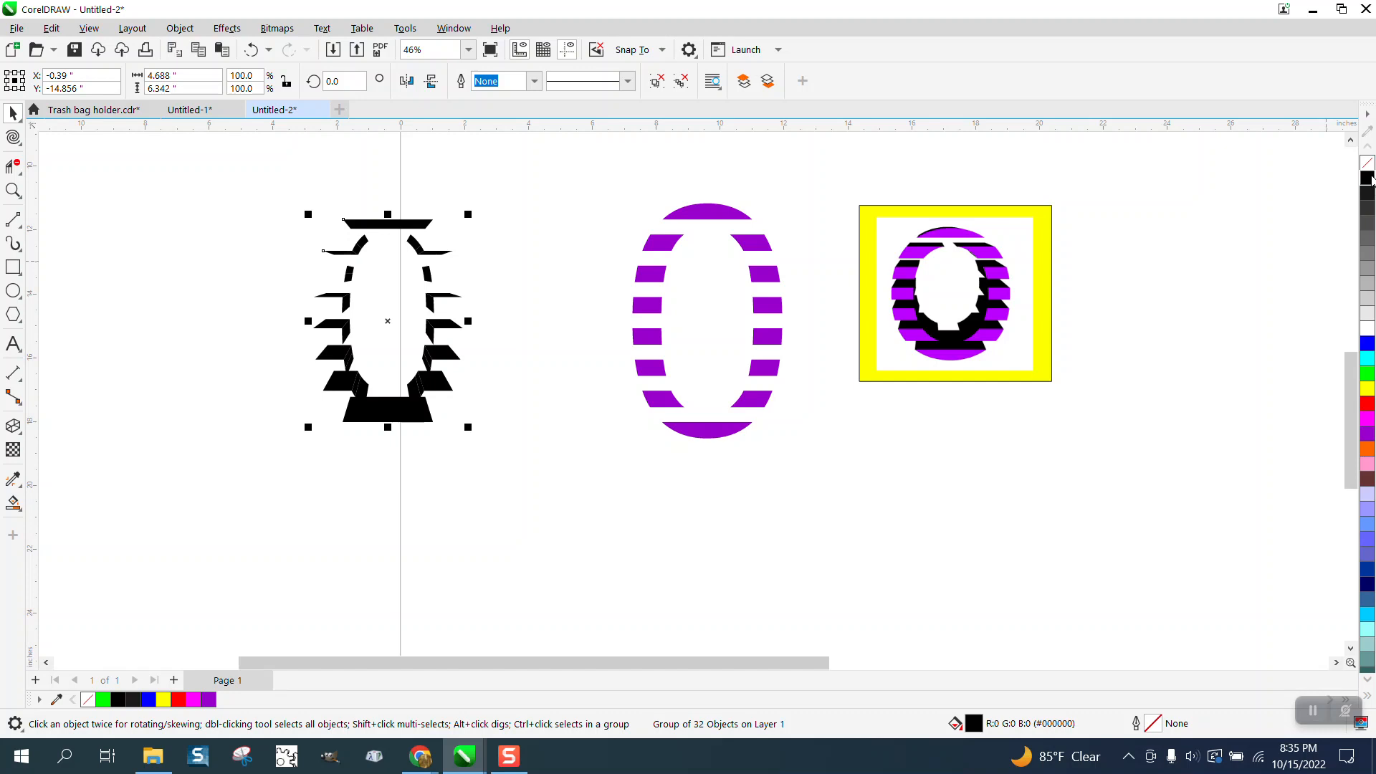
{"action": "left_click", "coordinate": [11, 192]}
{"action": "left_click_drag", "start_coordinate": [307, 367], "coordinate": [459, 456]}
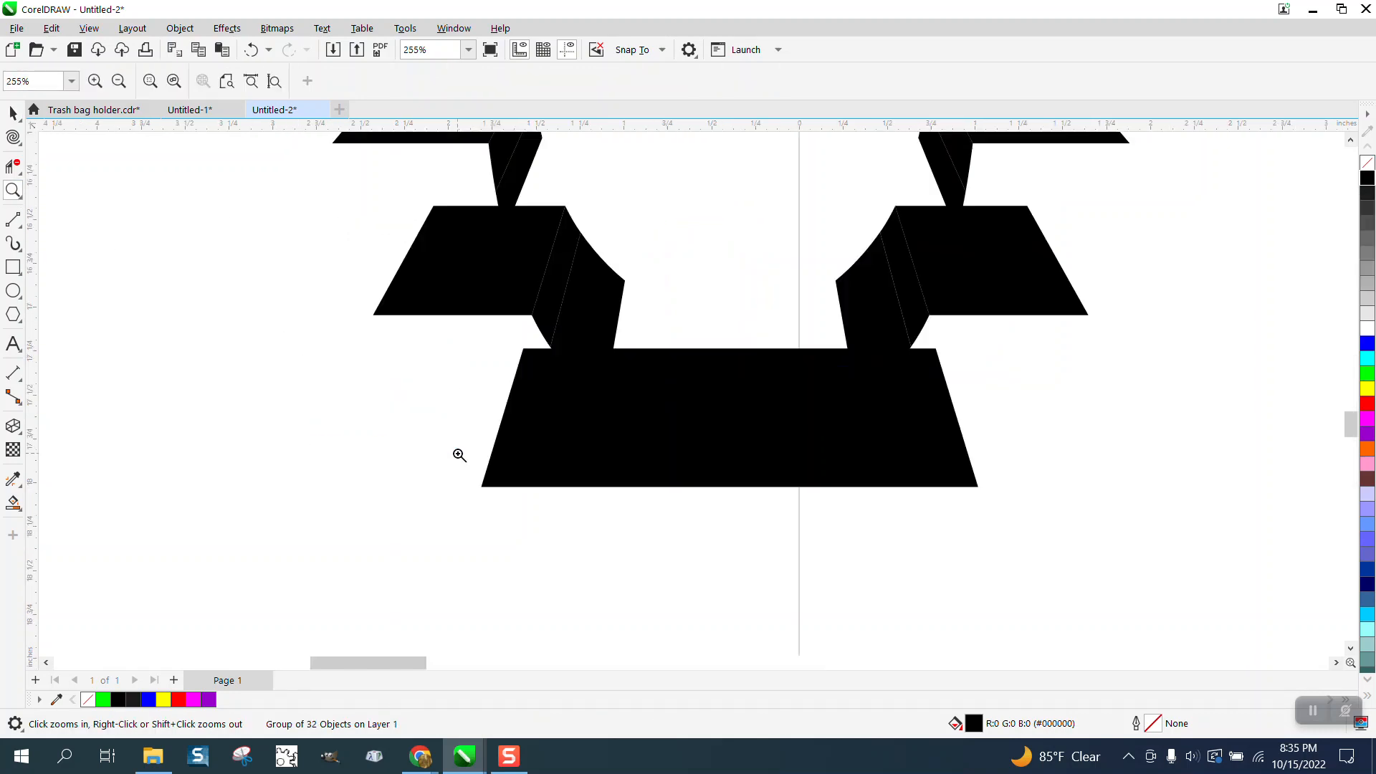
{"action": "left_click_drag", "start_coordinate": [526, 234], "coordinate": [679, 404]}
{"action": "scroll", "coordinate": [424, 377], "scroll_direction": "down", "scroll_amount": 2}
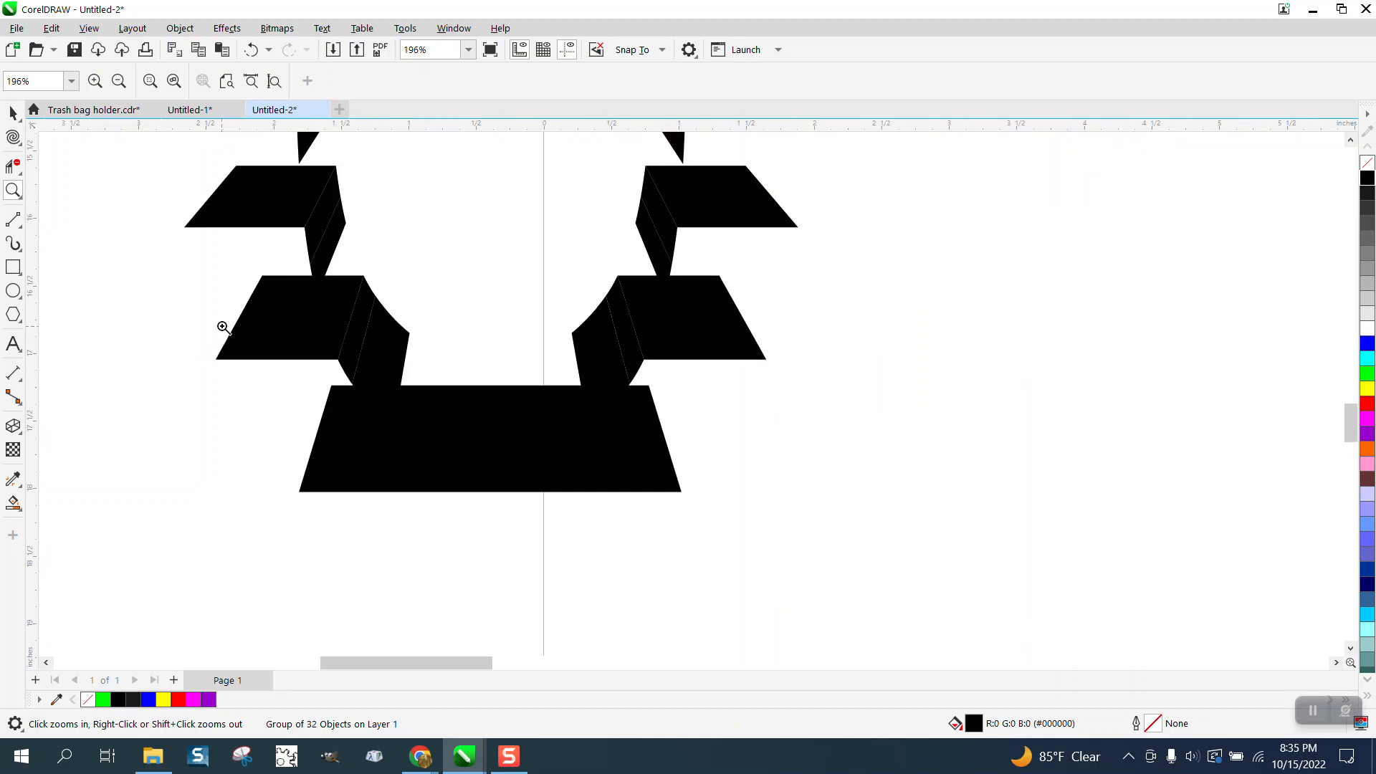
{"action": "scroll", "coordinate": [223, 327], "scroll_direction": "down", "scroll_amount": 2}
{"action": "key", "text": "space"}
{"action": "scroll", "coordinate": [545, 437], "scroll_direction": "down", "scroll_amount": 1}
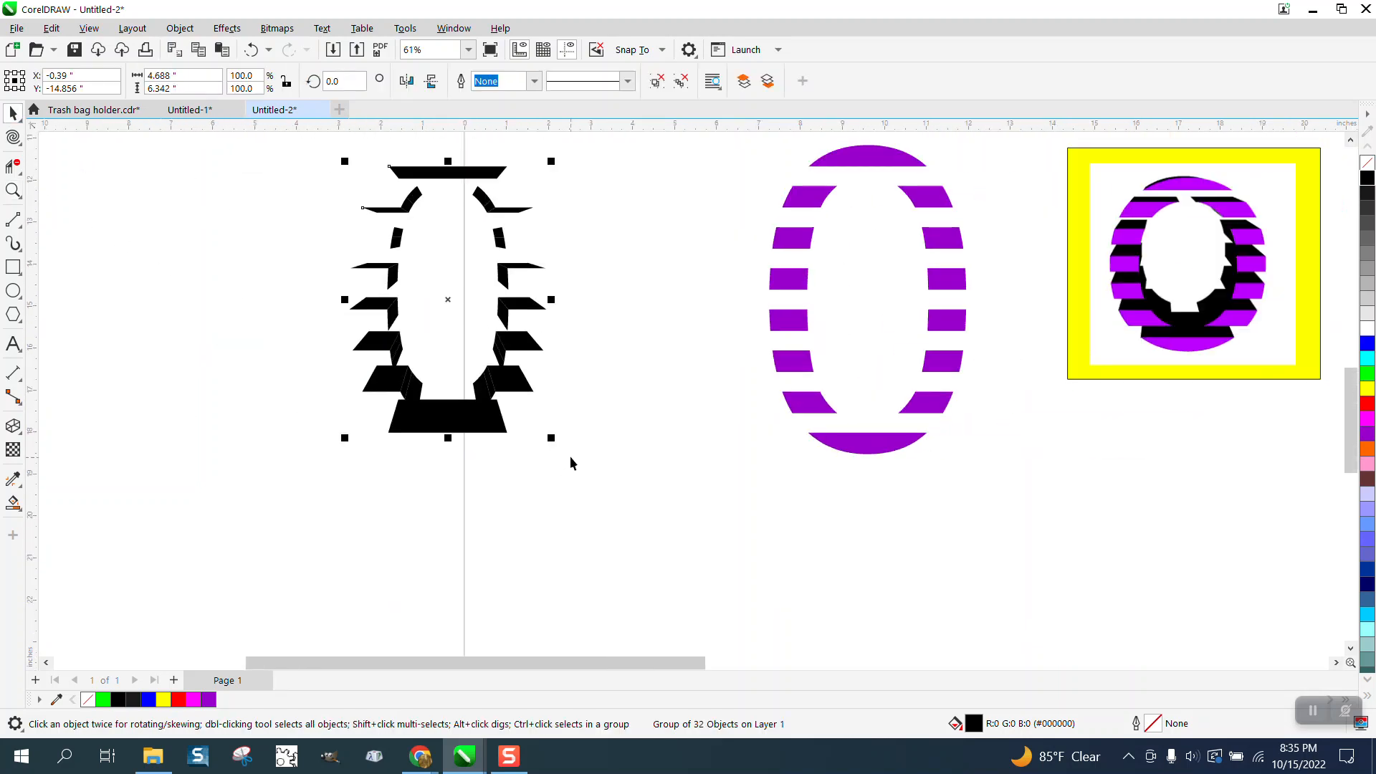
- Ungroup the black shadow group and select all of its individual pieces
{"action": "left_click", "coordinate": [180, 28]}
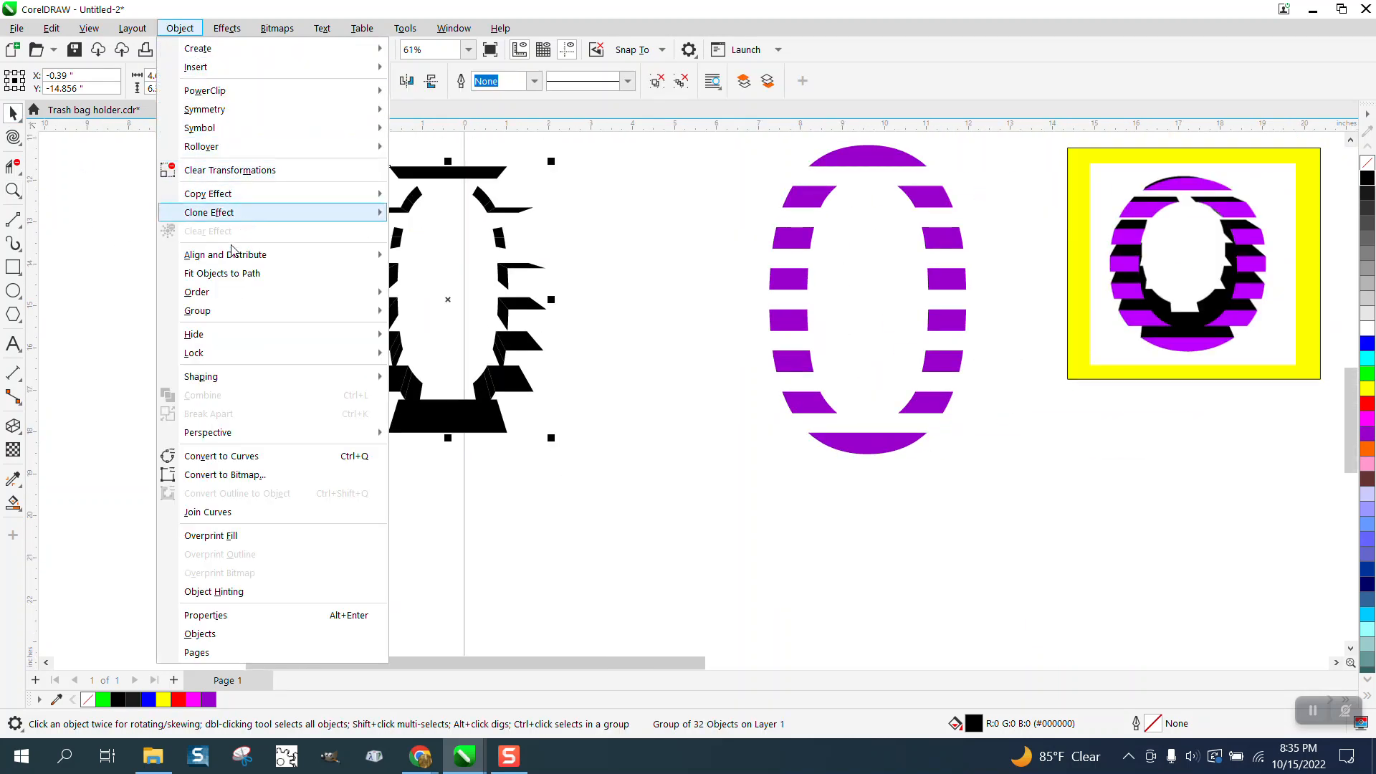
{"action": "mouse_move", "coordinate": [222, 310]}
{"action": "left_click", "coordinate": [425, 331]}
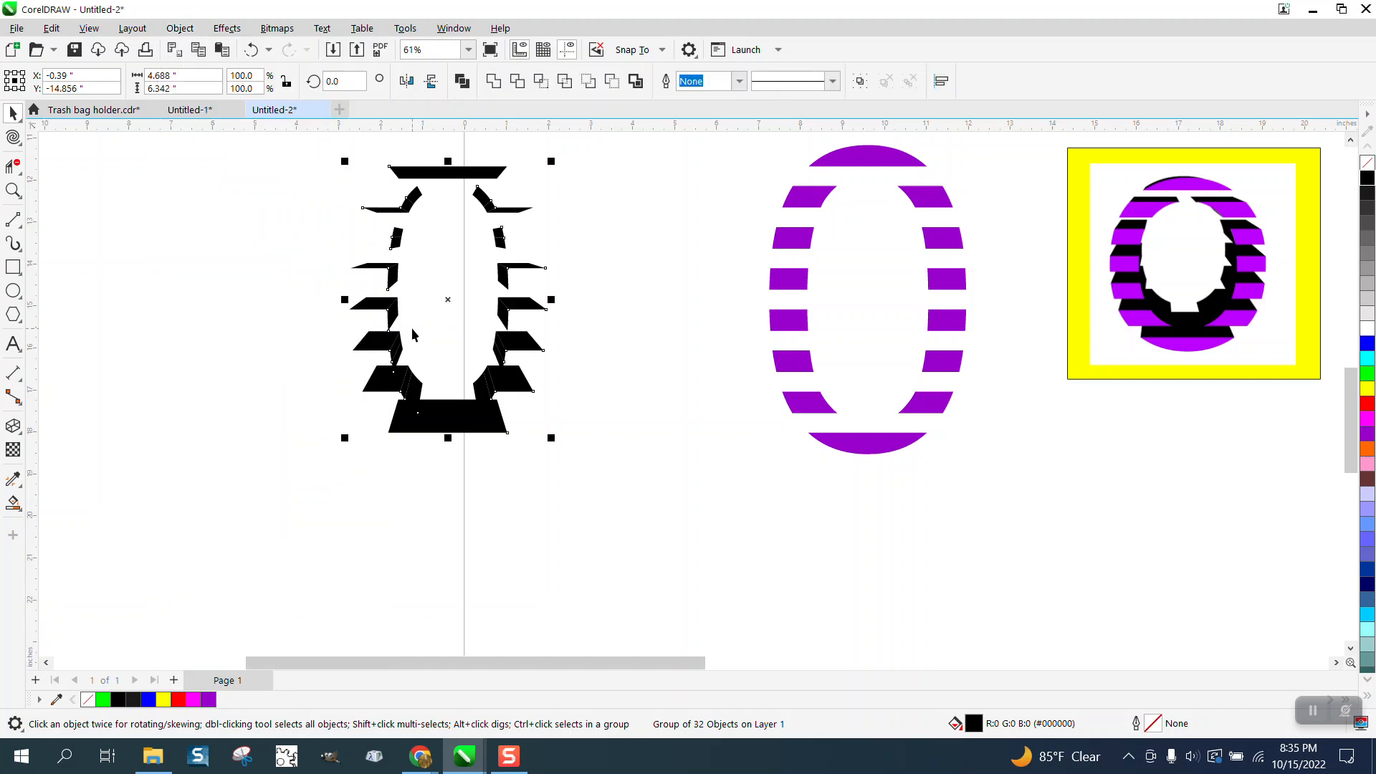
{"action": "left_click_drag", "start_coordinate": [329, 142], "coordinate": [445, 357]}
{"action": "left_click_drag", "start_coordinate": [666, 481], "coordinate": [668, 483]}
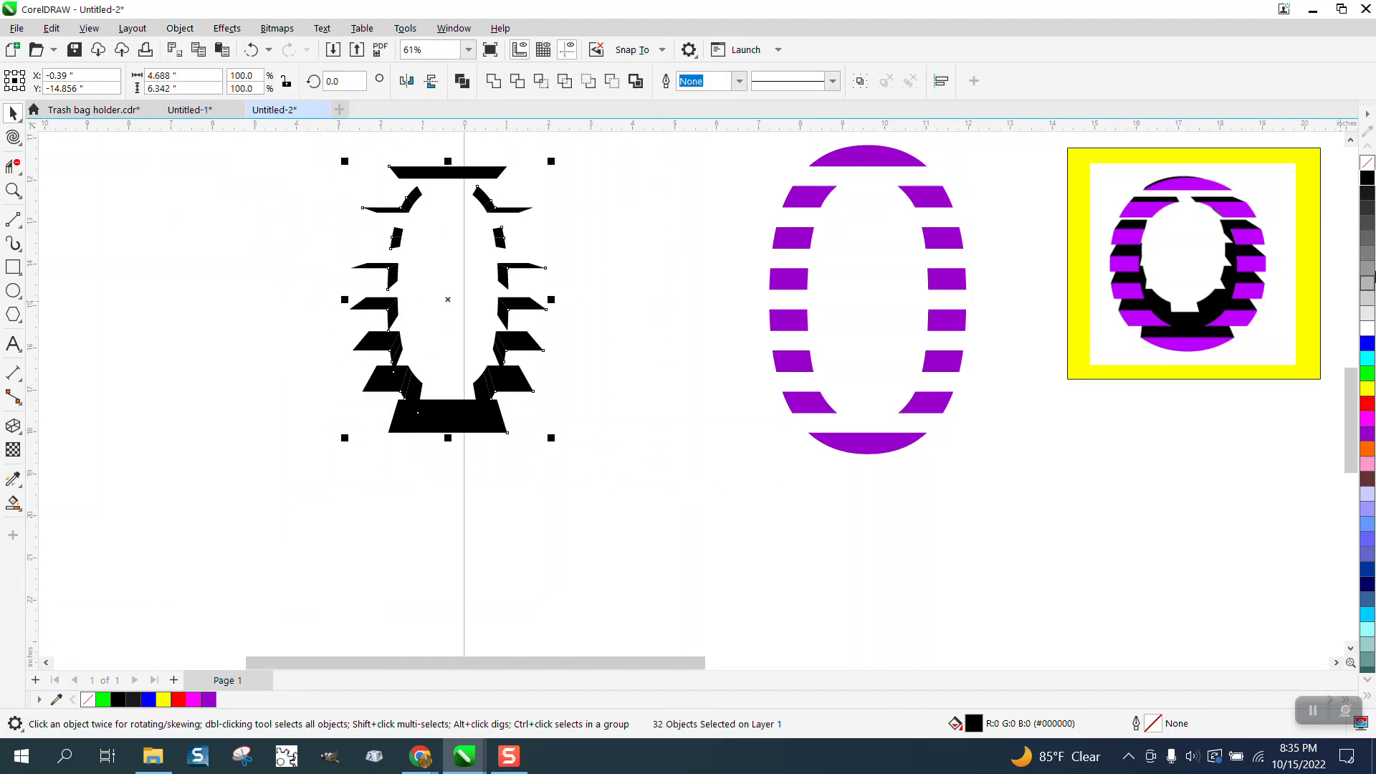
{"action": "left_click", "coordinate": [13, 190]}
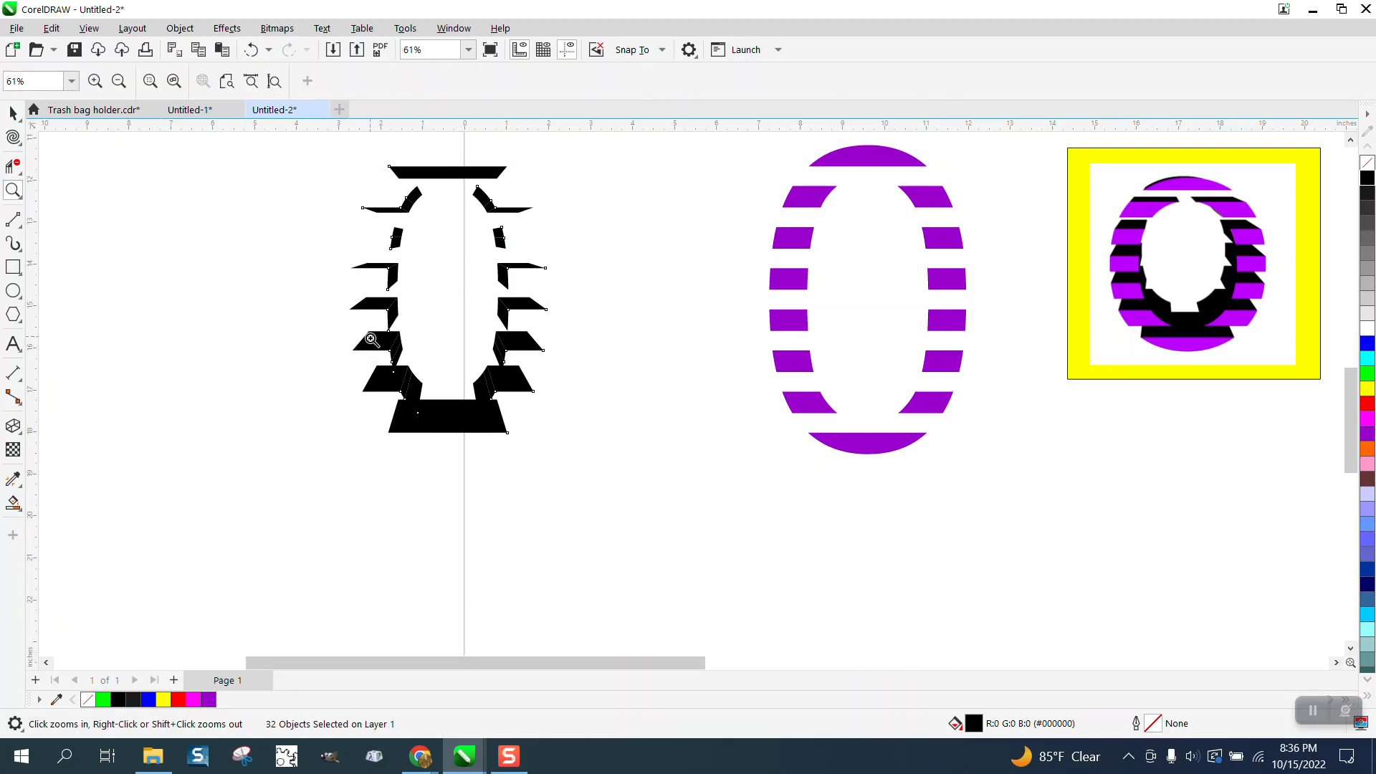
{"action": "left_click_drag", "start_coordinate": [372, 344], "coordinate": [513, 451]}
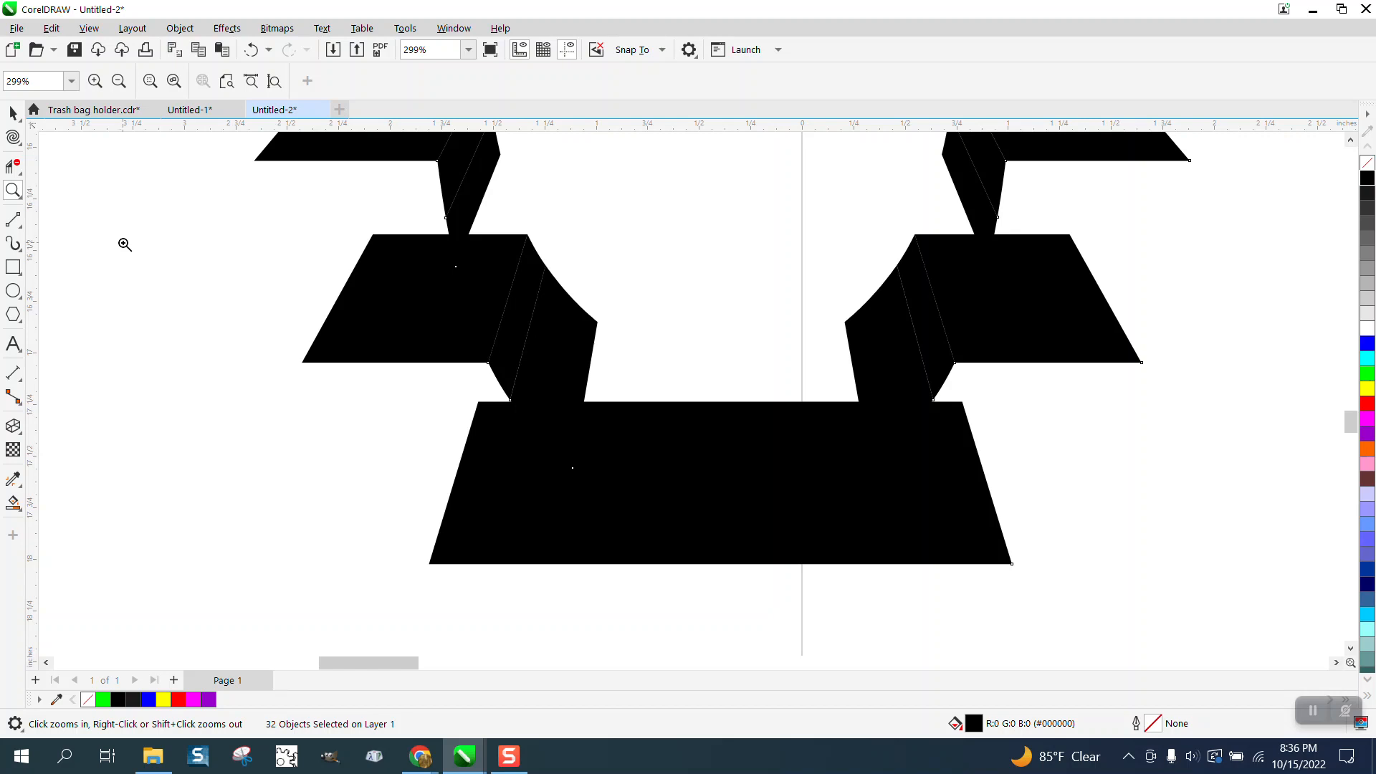
- Try to combine all the separate black shadow pieces into one curve, and undo the combine
{"action": "left_click", "coordinate": [13, 113]}
{"action": "left_click", "coordinate": [527, 323]}
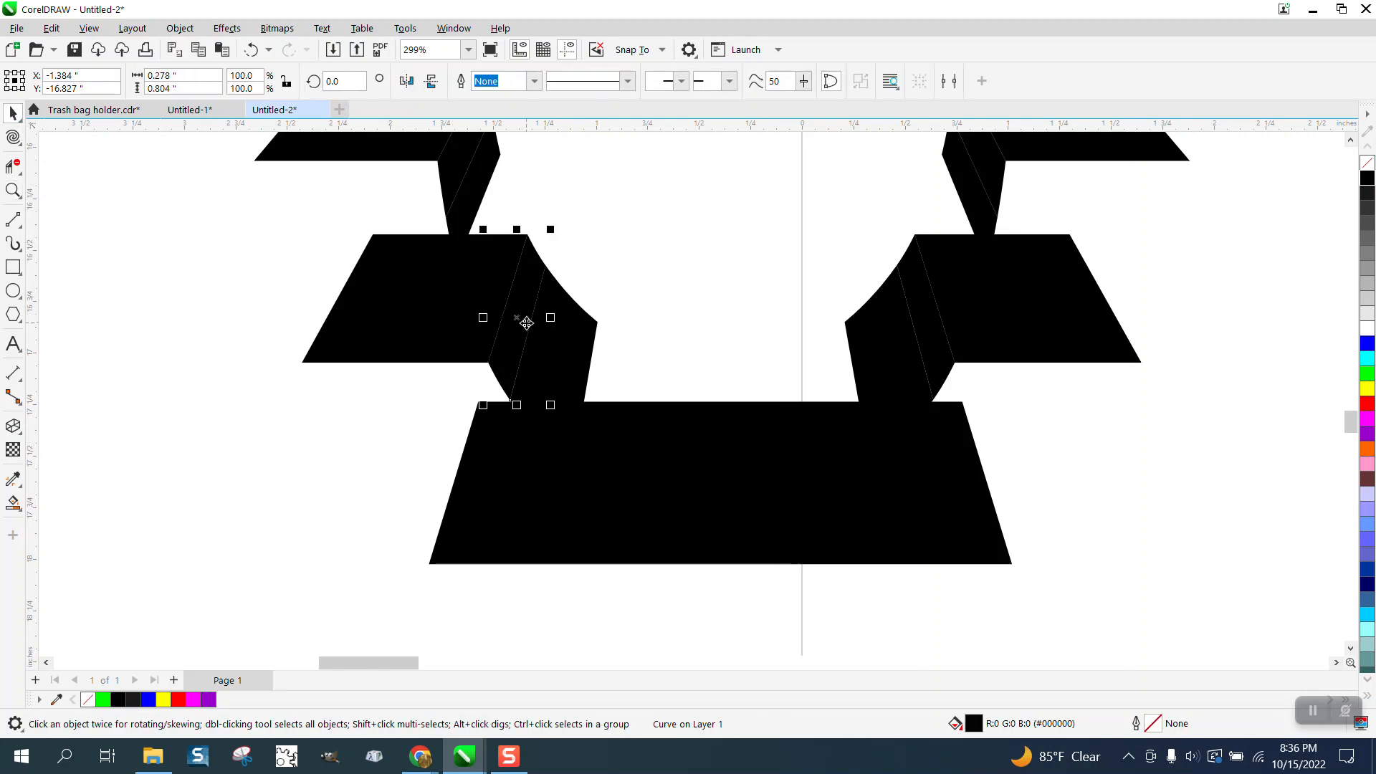
{"action": "scroll", "coordinate": [505, 355], "scroll_direction": "down", "scroll_amount": 3}
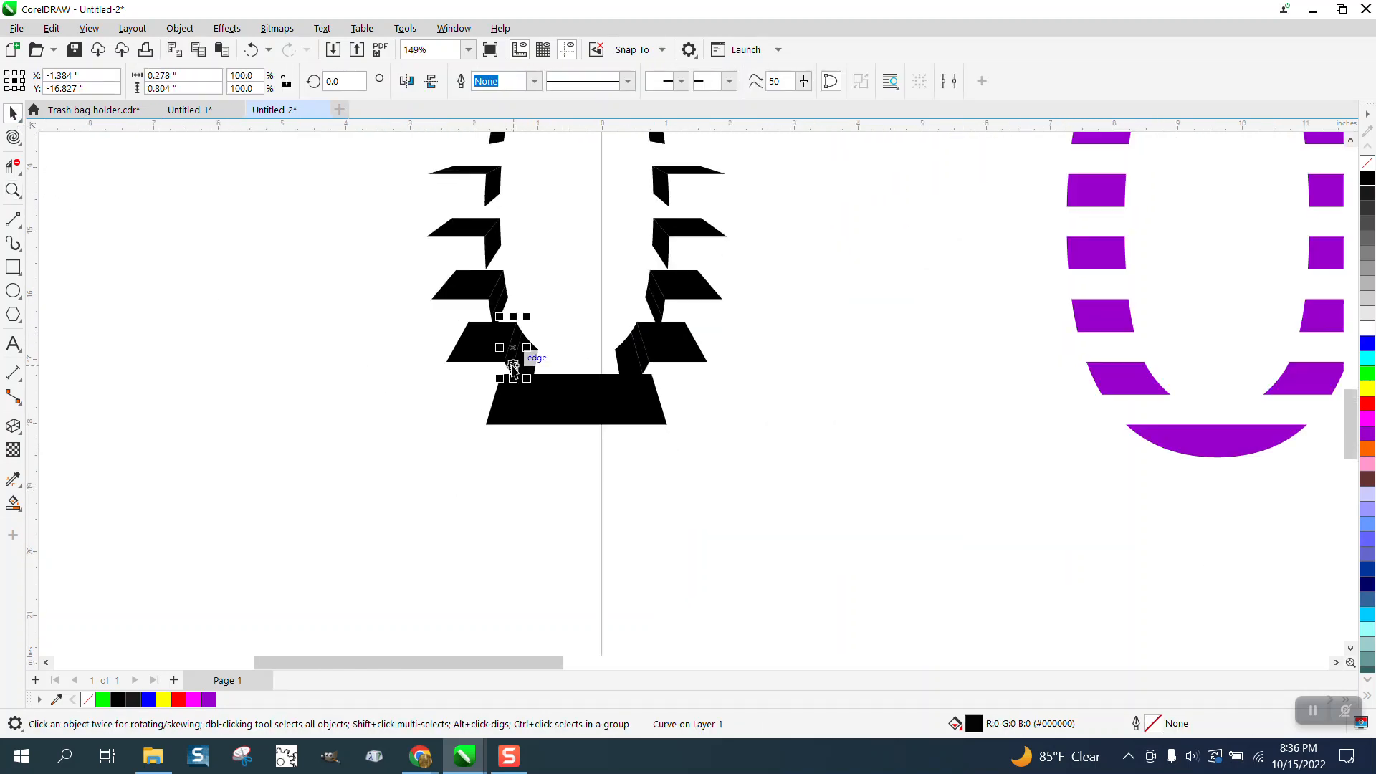
{"action": "scroll", "coordinate": [513, 369], "scroll_direction": "down", "scroll_amount": 3}
{"action": "left_click_drag", "start_coordinate": [459, 158], "coordinate": [708, 438]}
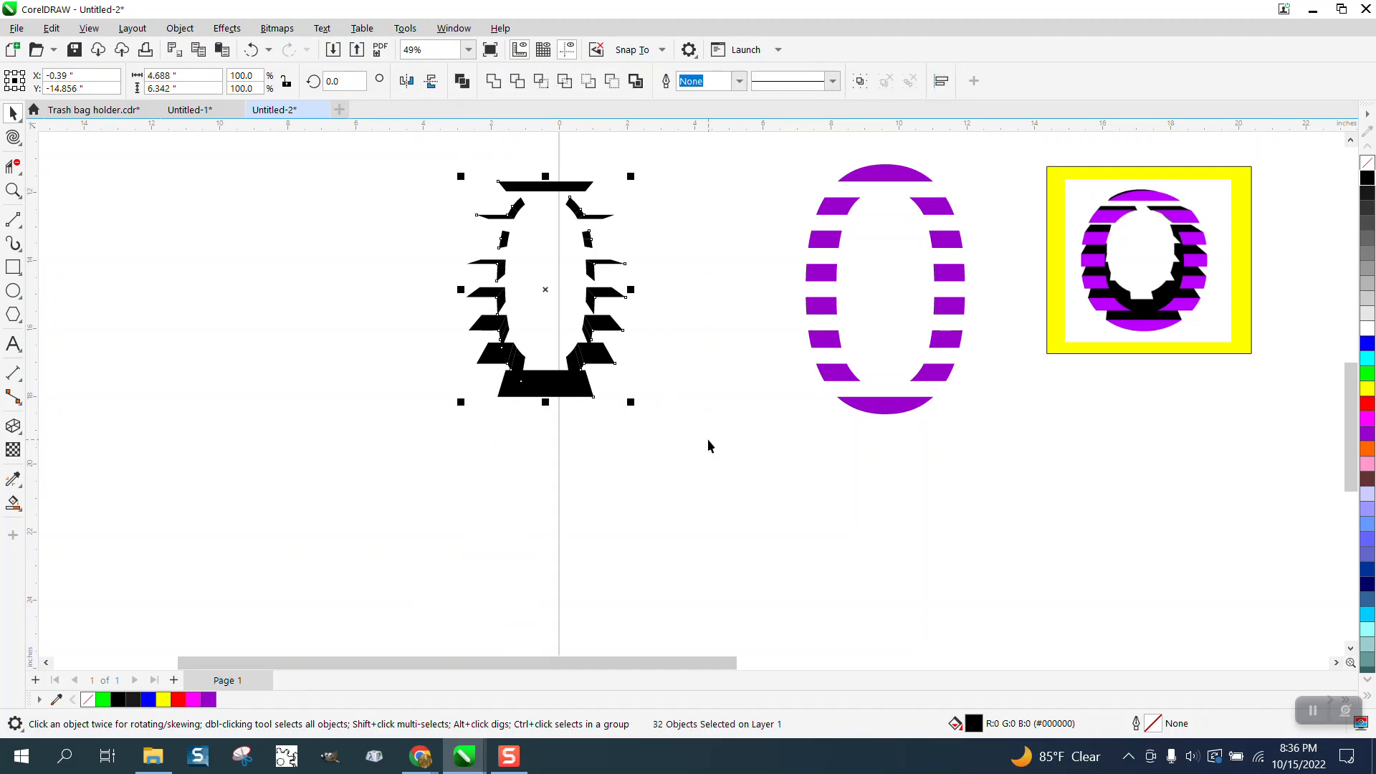
{"action": "left_click", "coordinate": [462, 81]}
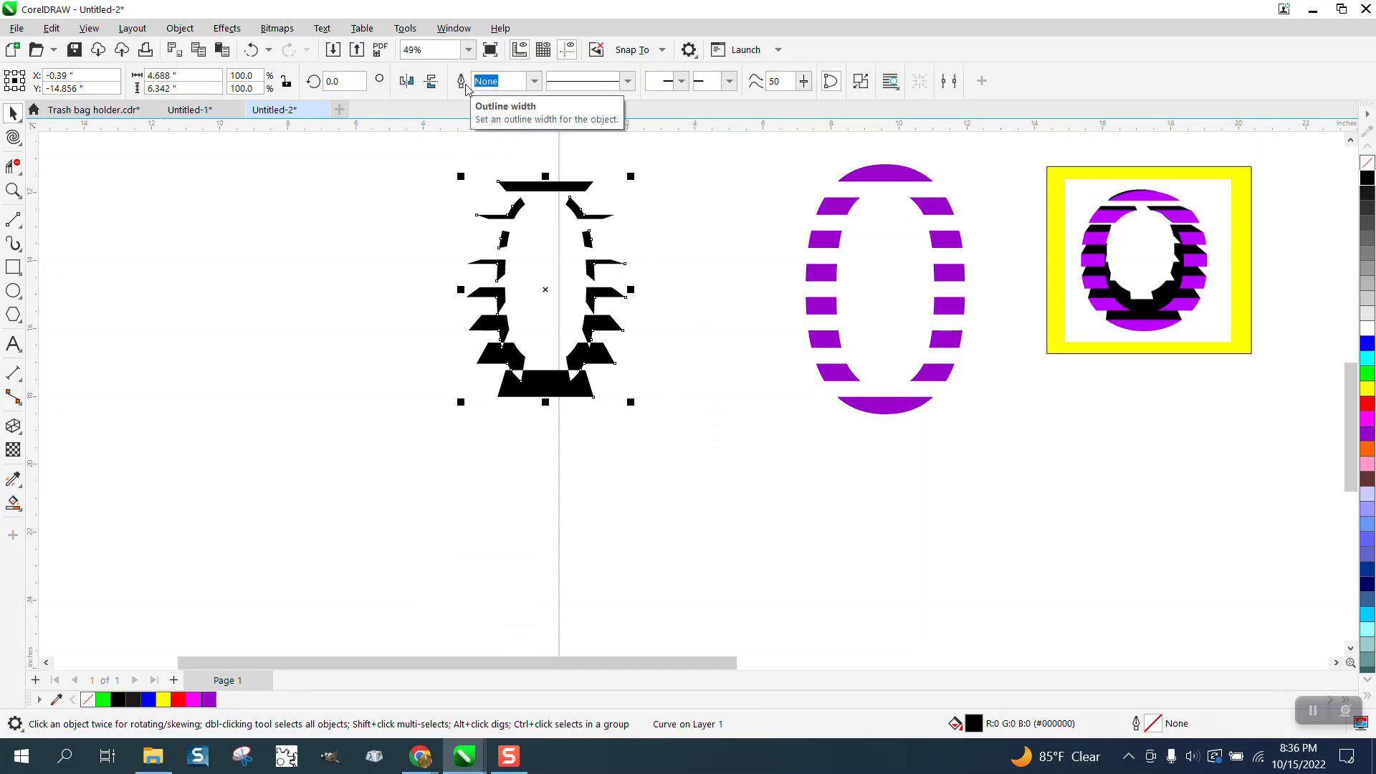
{"action": "left_click", "coordinate": [251, 49]}
- Combine the three touching black faces of the left shadow section just above the bottom bar into one curve
{"action": "left_click", "coordinate": [13, 190]}
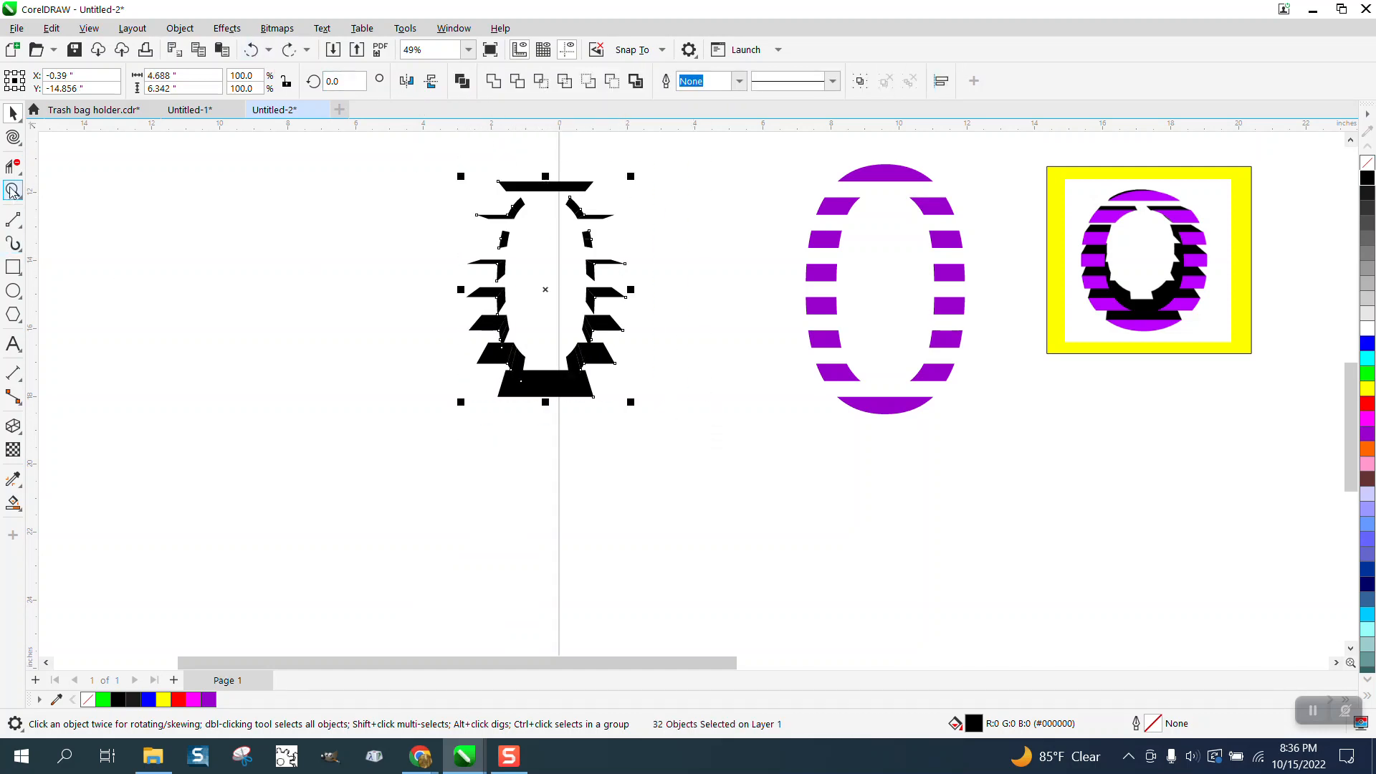
{"action": "left_click_drag", "start_coordinate": [738, 443], "coordinate": [739, 443]}
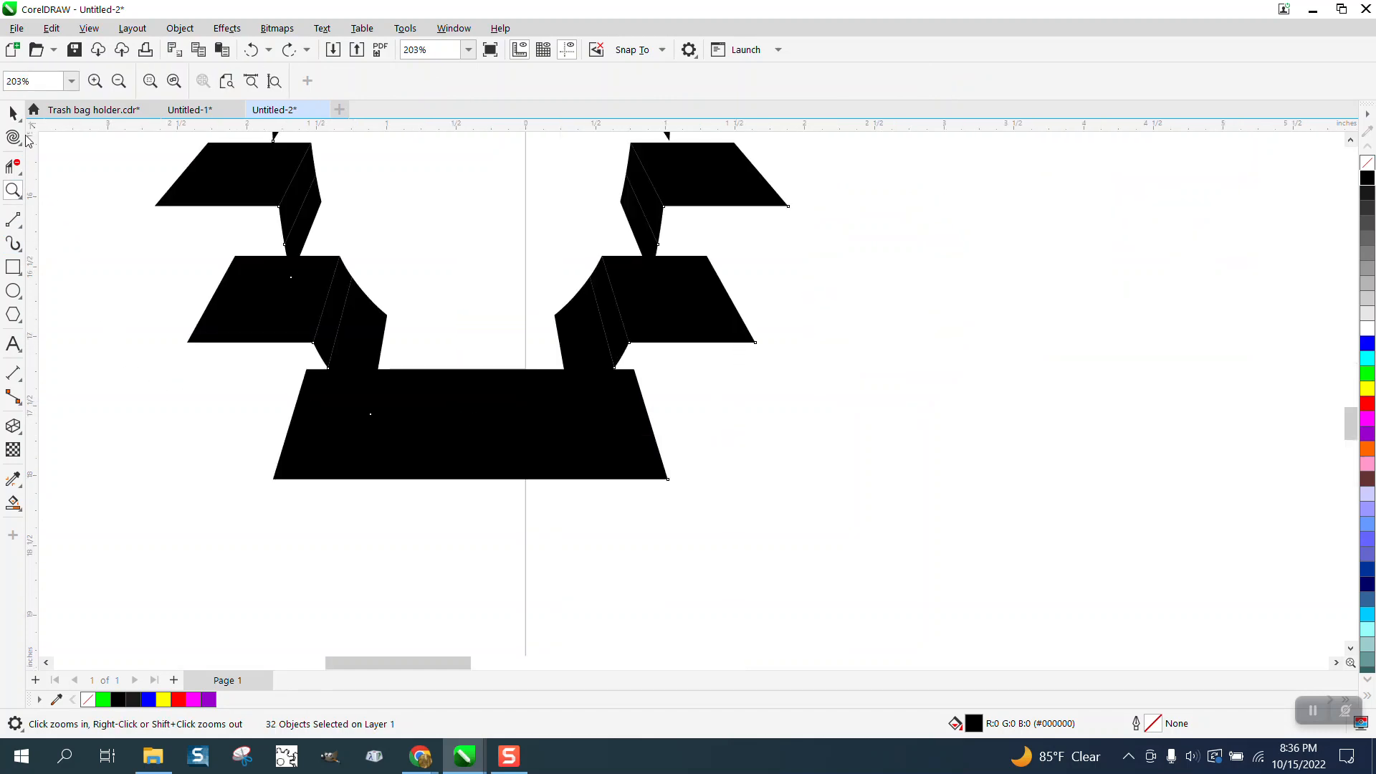
{"action": "left_click", "coordinate": [13, 113]}
{"action": "left_click", "coordinate": [110, 229]}
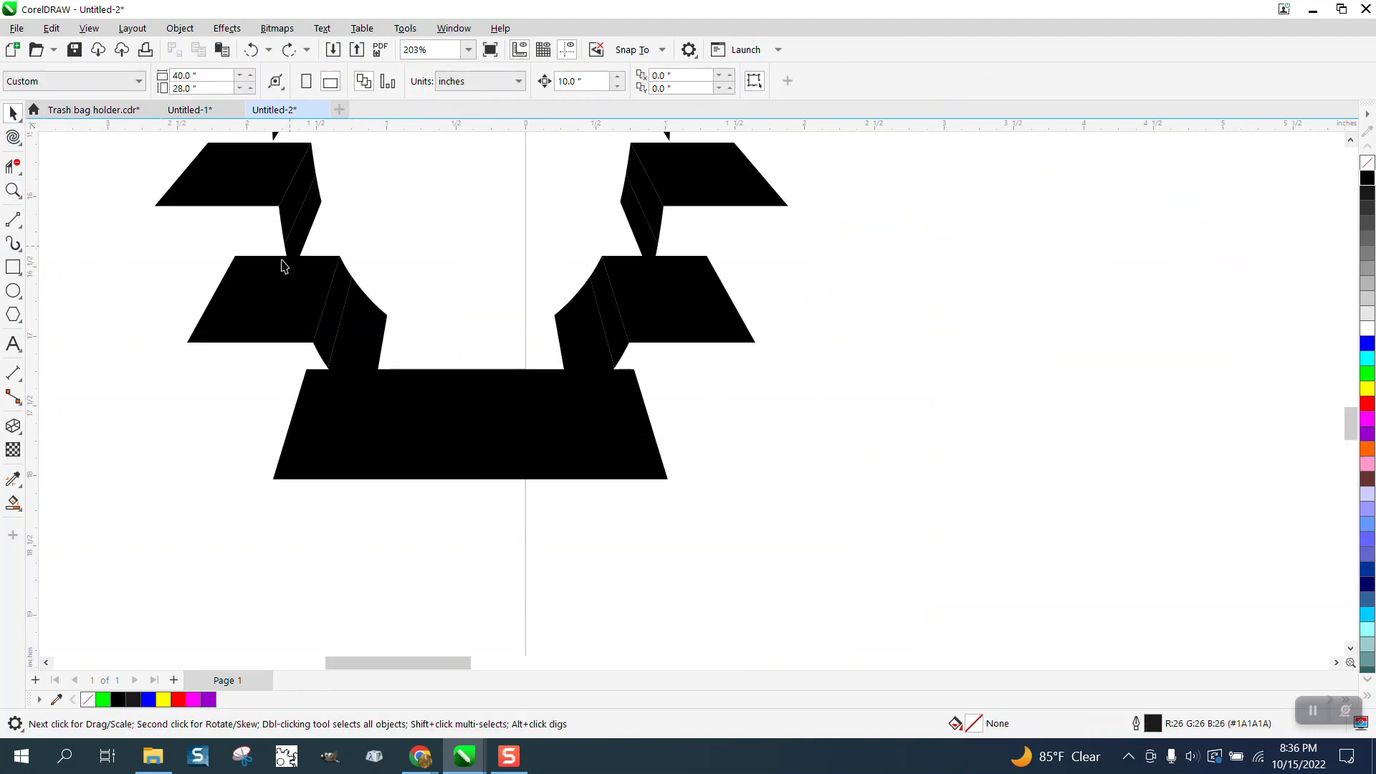
{"action": "left_click", "coordinate": [273, 290]}
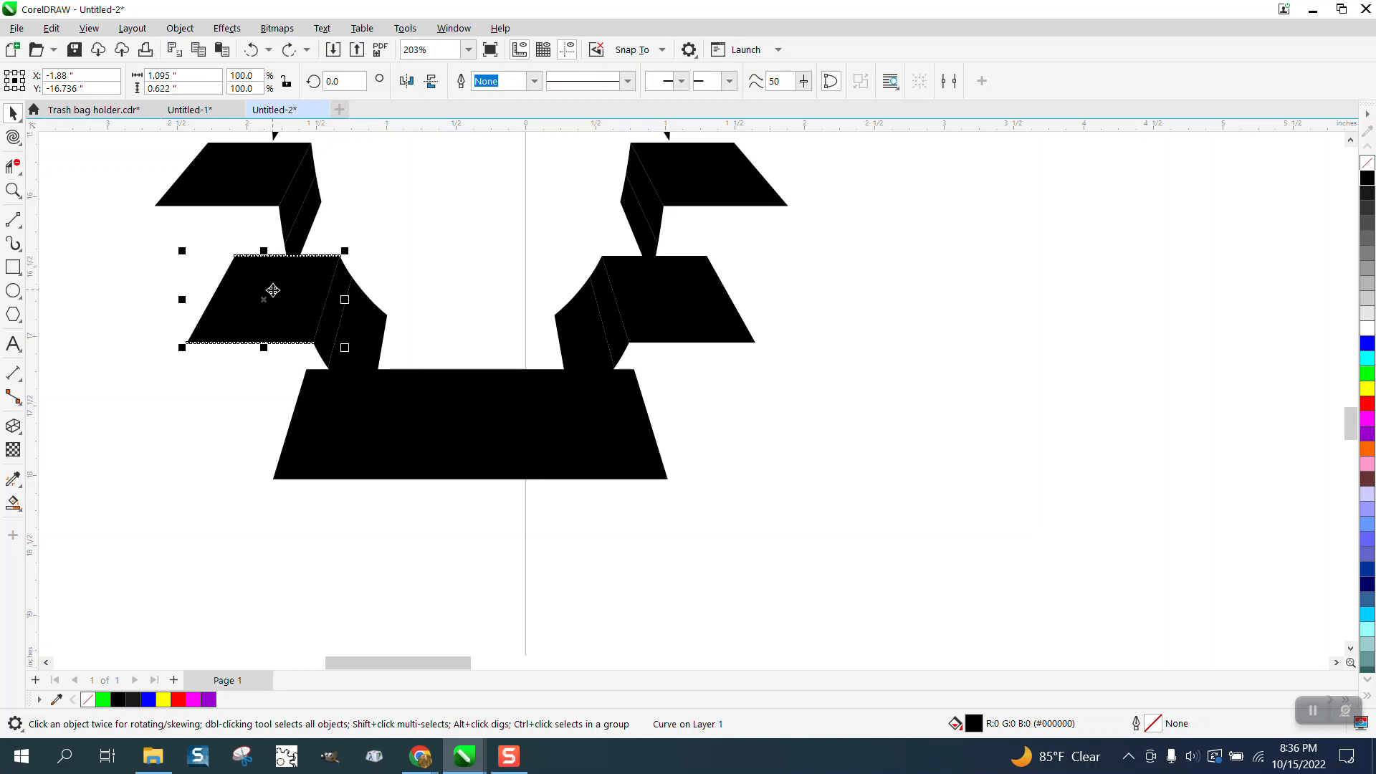
{"action": "left_click", "coordinate": [341, 322], "text": "shift"}
{"action": "left_click", "coordinate": [372, 329], "text": "shift"}
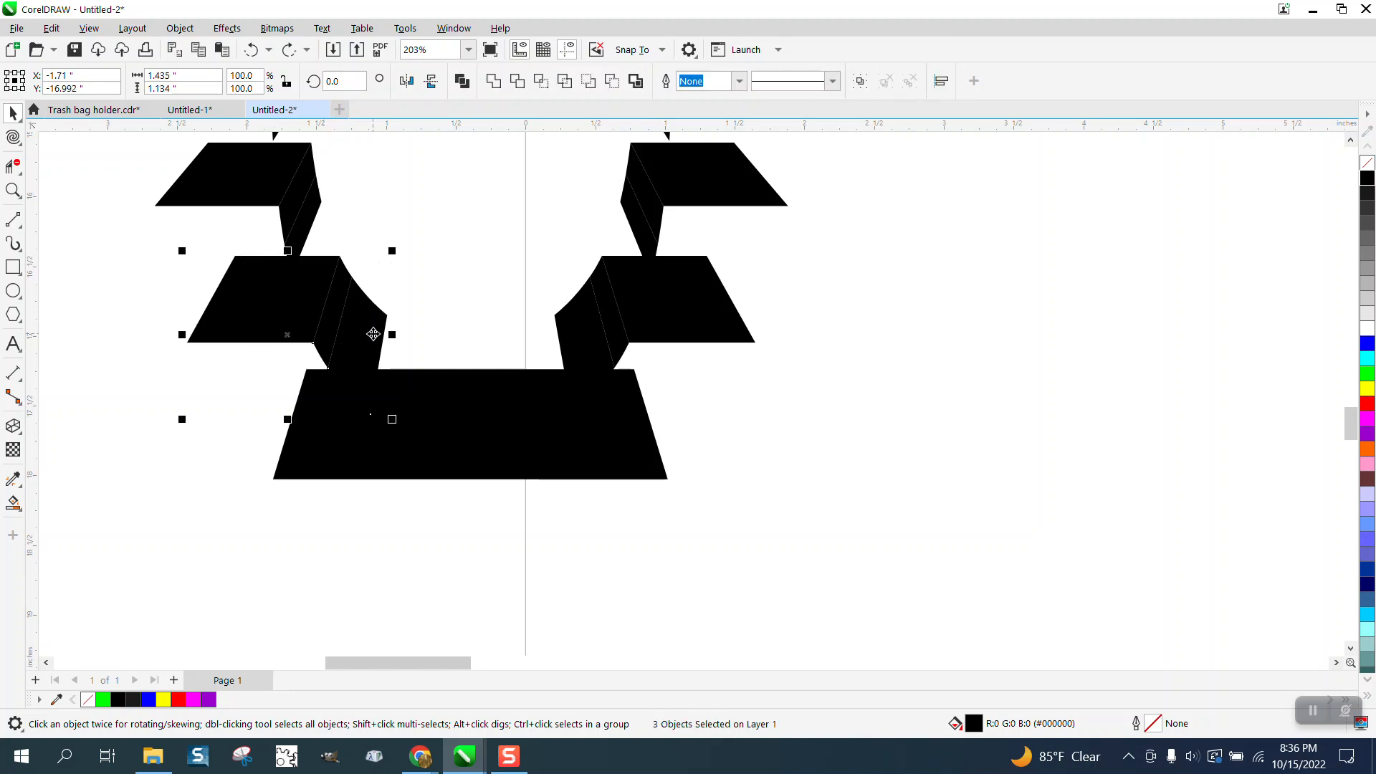
{"action": "left_click", "coordinate": [463, 81]}
- Combine the three matching black faces of the right shadow section just above the bottom bar
{"action": "left_click", "coordinate": [575, 337]}
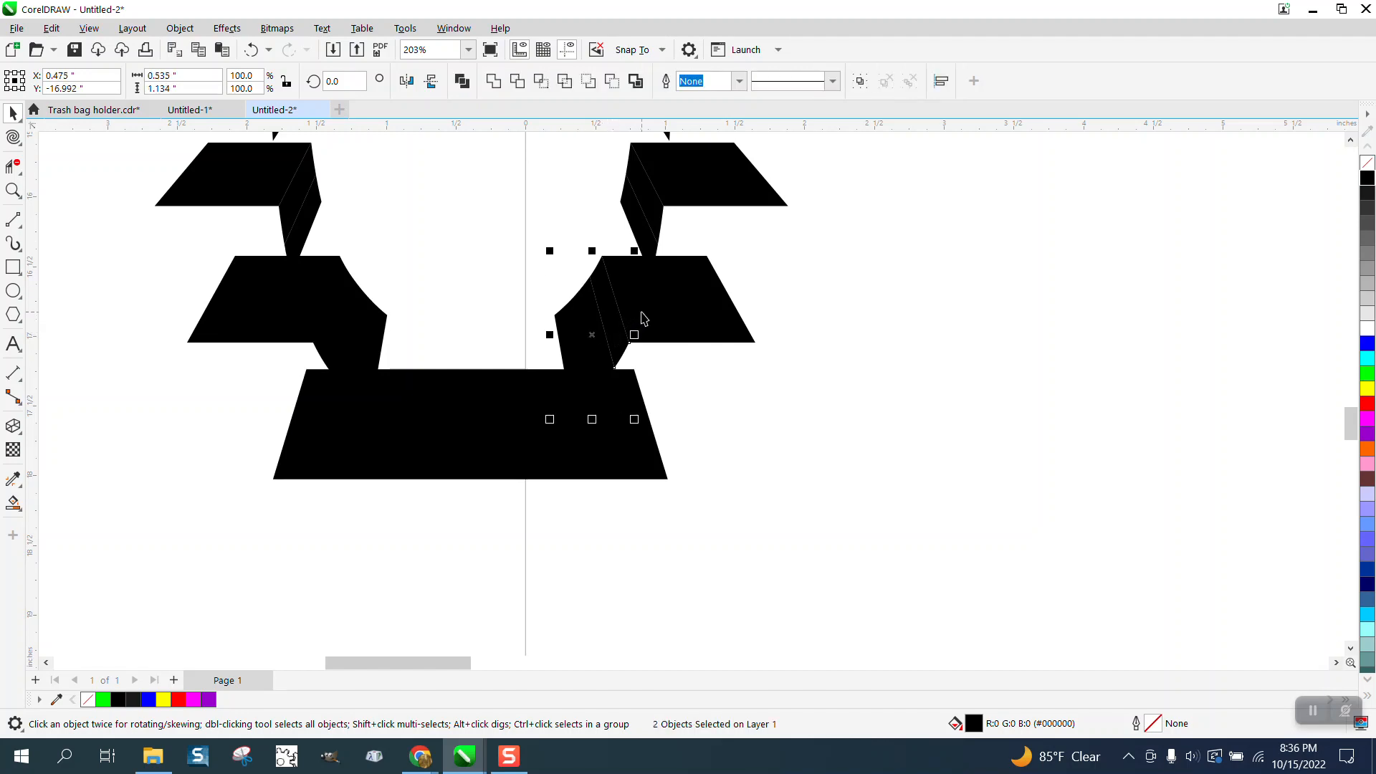
{"action": "left_click", "coordinate": [640, 316], "text": "shift"}
{"action": "left_click", "coordinate": [462, 81]}
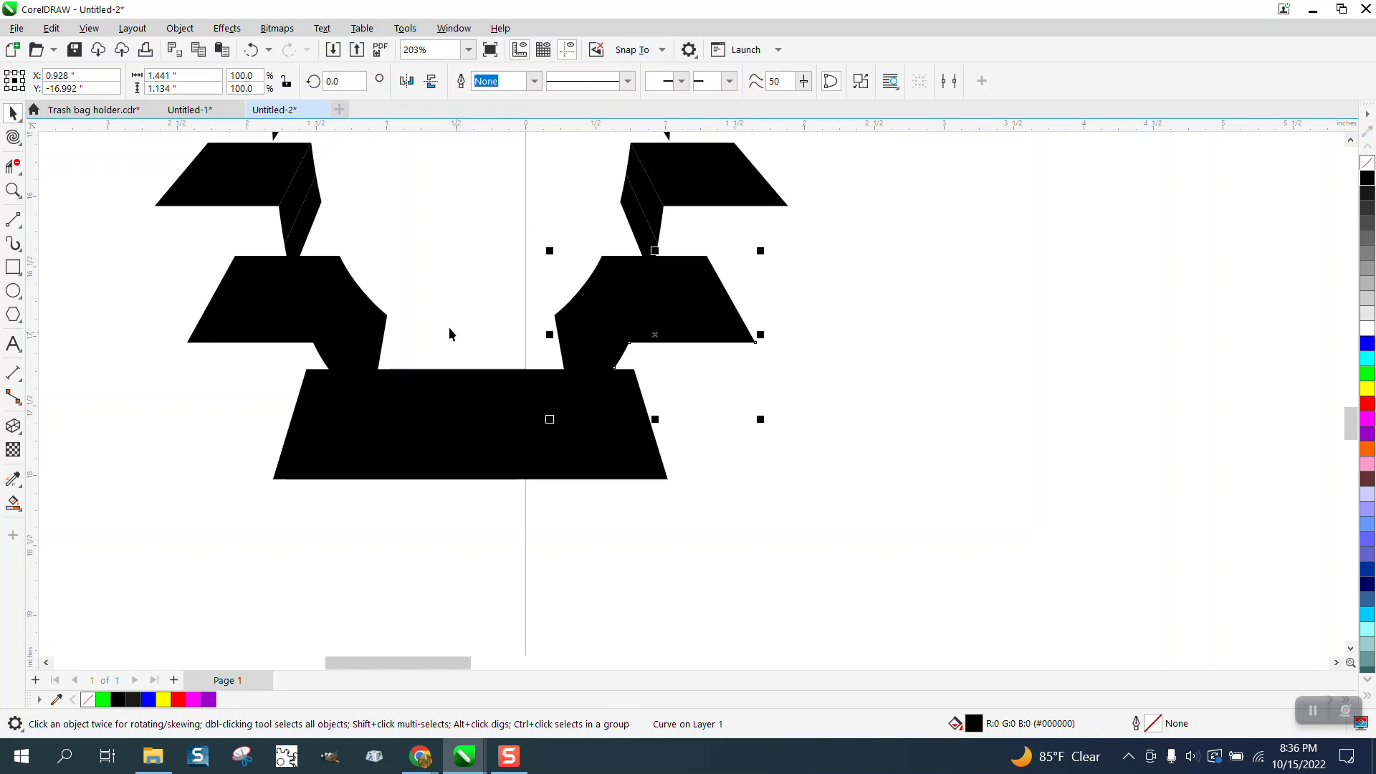
- Combine the three black faces of the next left shadow section up, the second above the bottom bar
{"action": "left_click", "coordinate": [300, 229]}
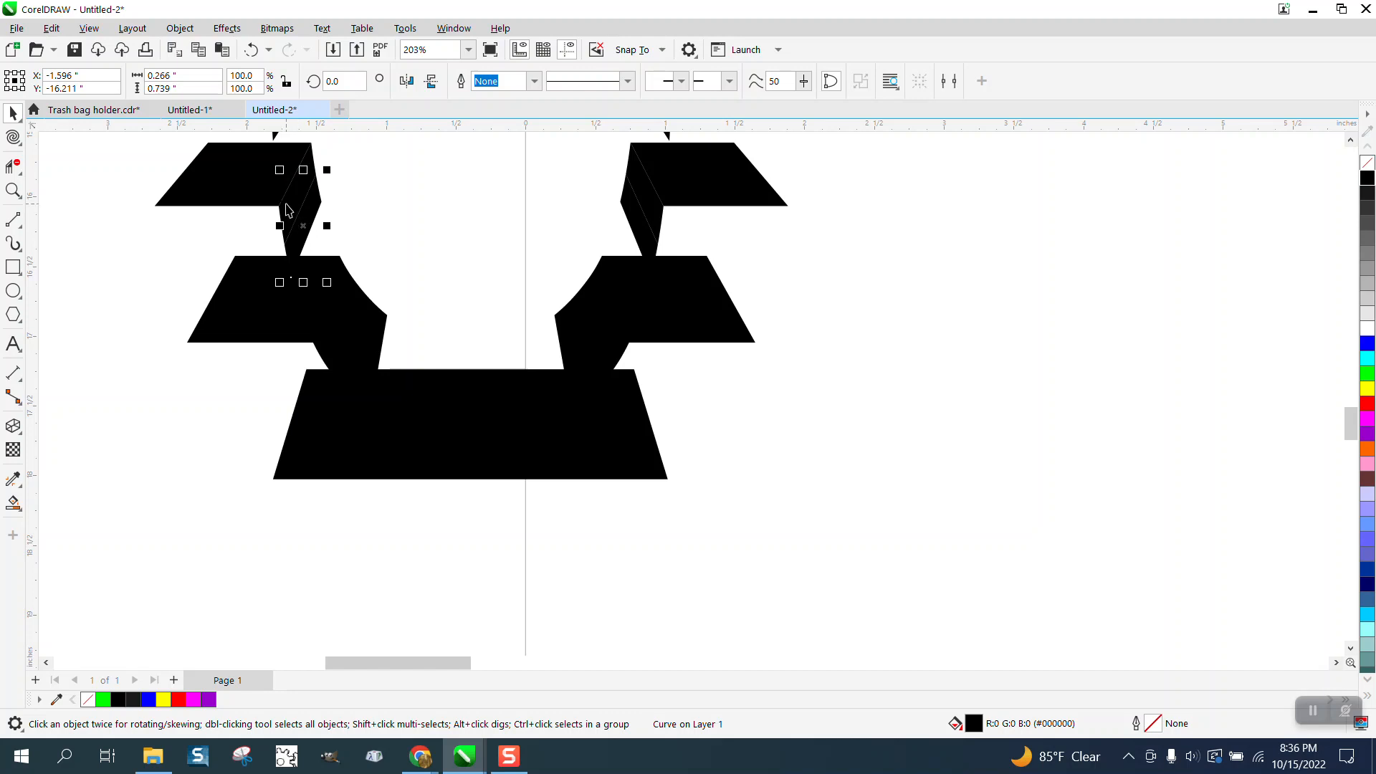
{"action": "left_click", "coordinate": [287, 201], "text": "shift"}
{"action": "left_click", "coordinate": [264, 179], "text": "shift"}
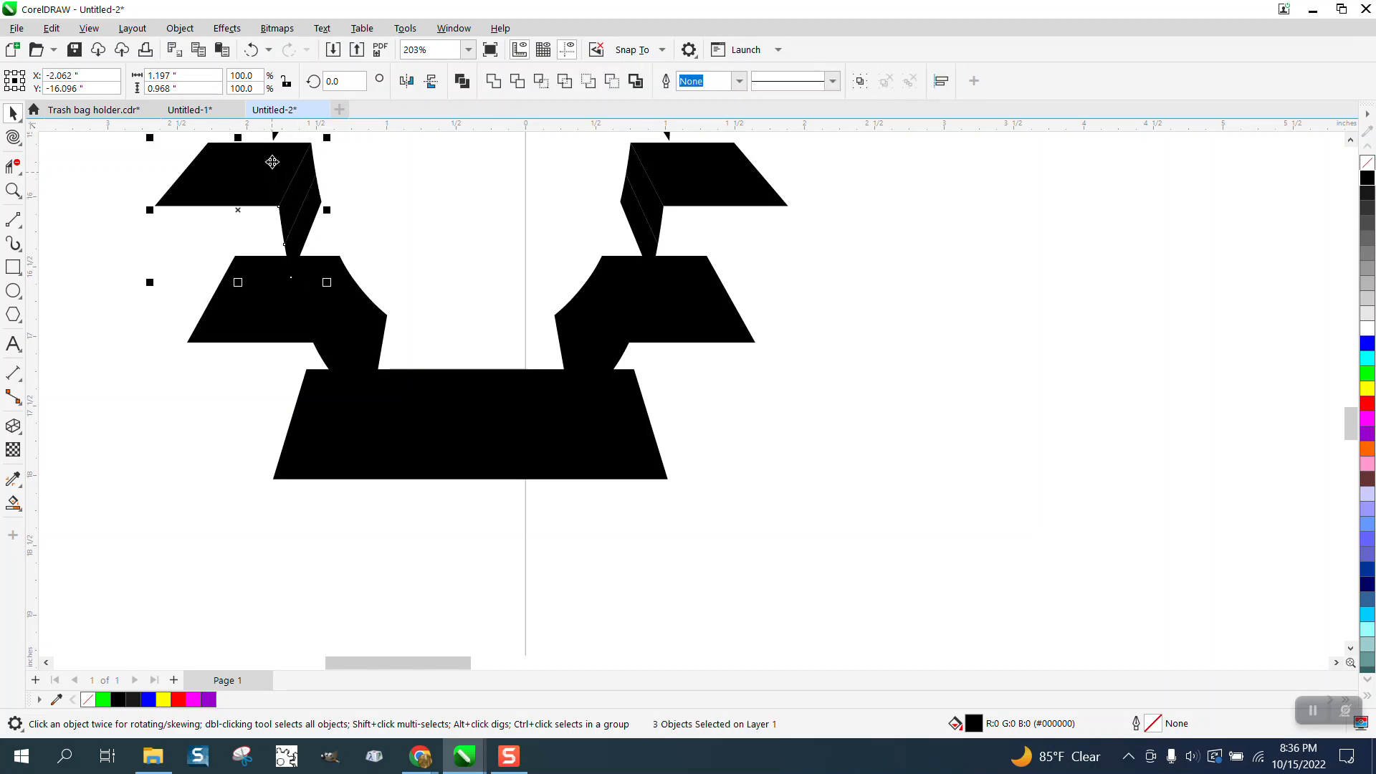
{"action": "left_click", "coordinate": [179, 28]}
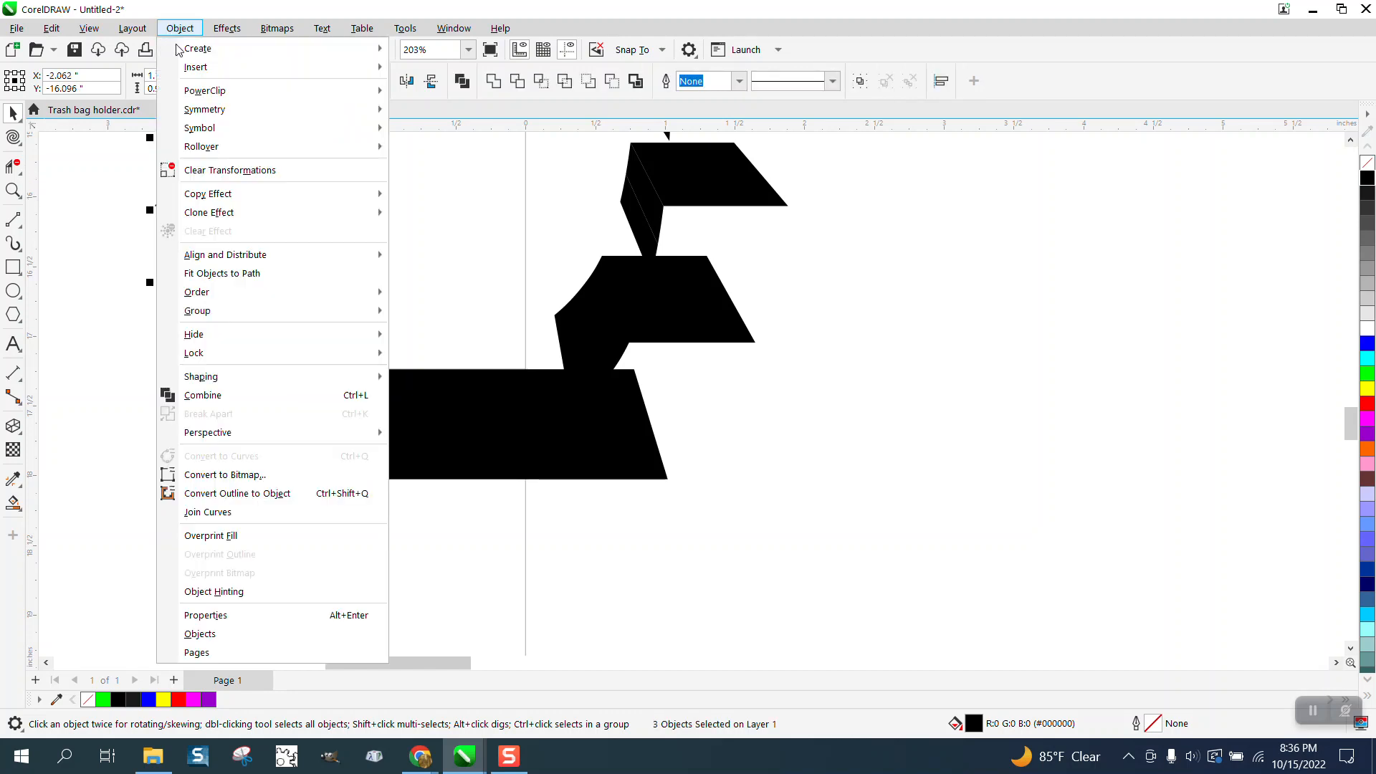
{"action": "left_click", "coordinate": [334, 399]}
- Combine the three black faces of the right shadow section second above the bottom bar
{"action": "left_click", "coordinate": [631, 213]}
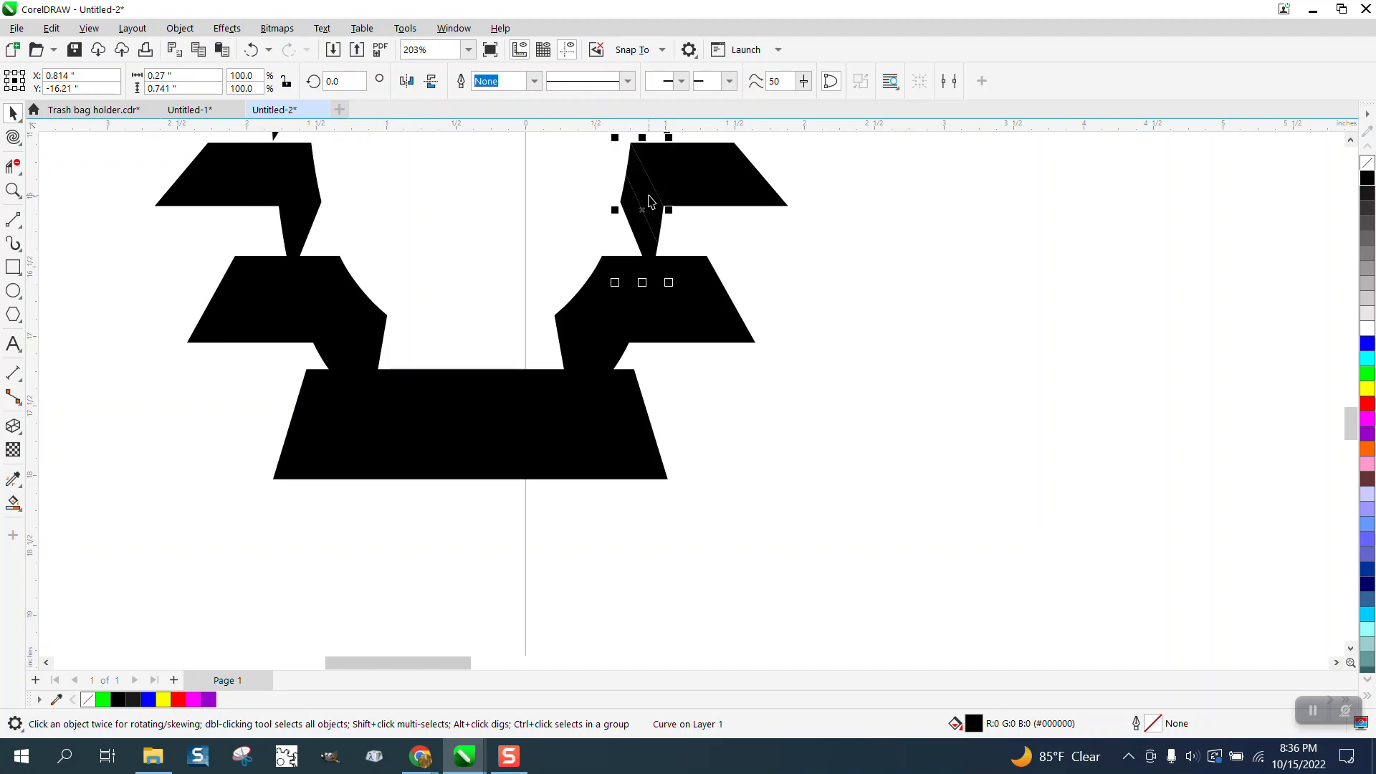
{"action": "left_click", "coordinate": [680, 180], "text": "shift"}
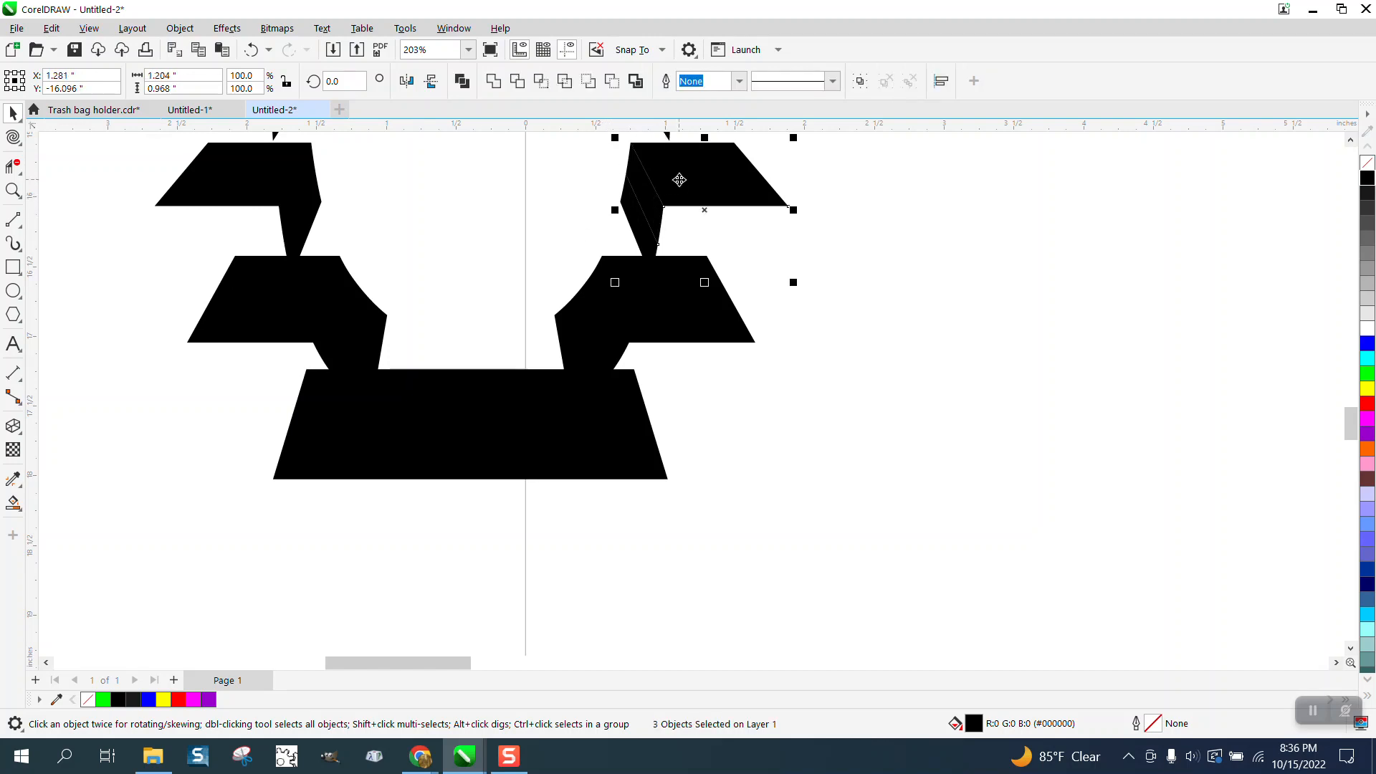
{"action": "left_click", "coordinate": [462, 81]}
- Nudge the purple sections group 10 inches left onto the black shadow and deselect it
{"action": "scroll", "coordinate": [749, 521], "scroll_direction": "down", "scroll_amount": 2}
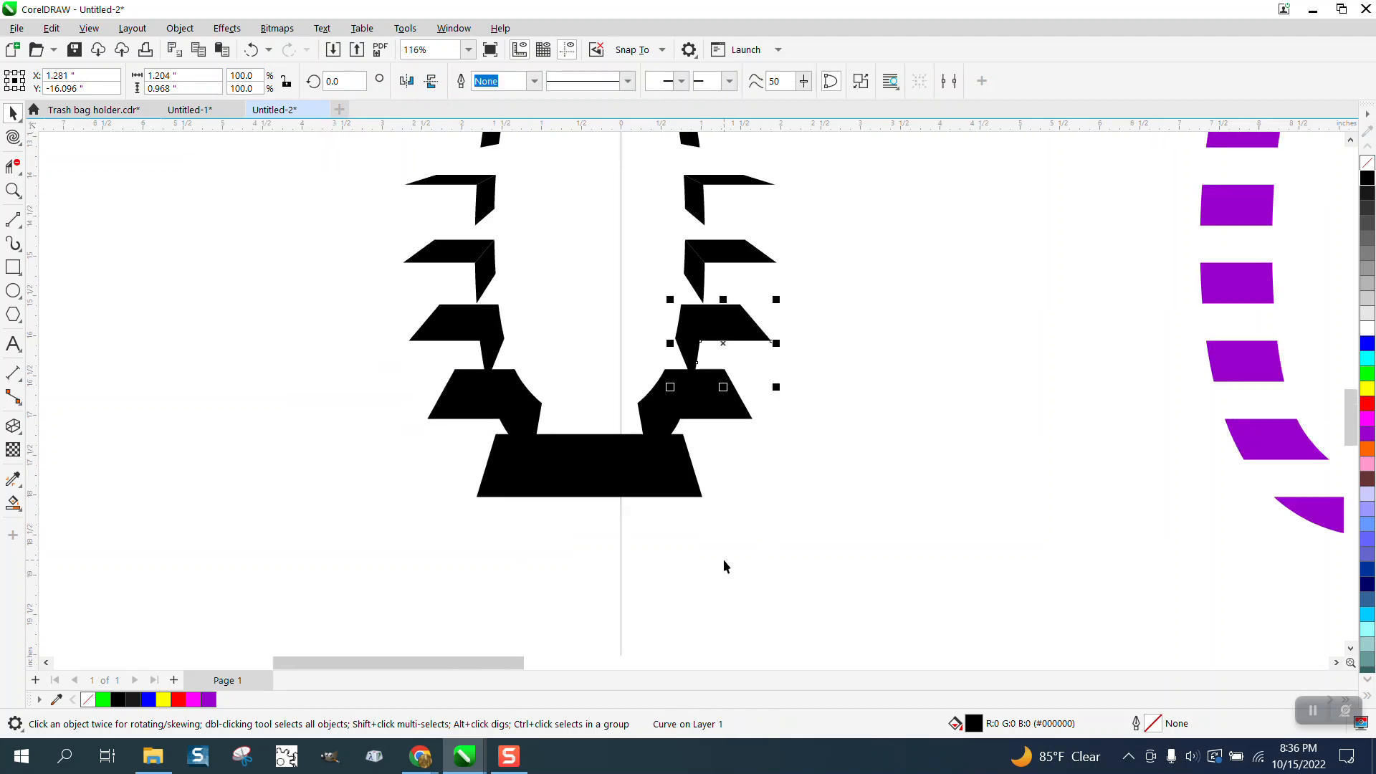
{"action": "scroll", "coordinate": [724, 566], "scroll_direction": "down", "scroll_amount": 2}
{"action": "left_click", "coordinate": [1047, 429]}
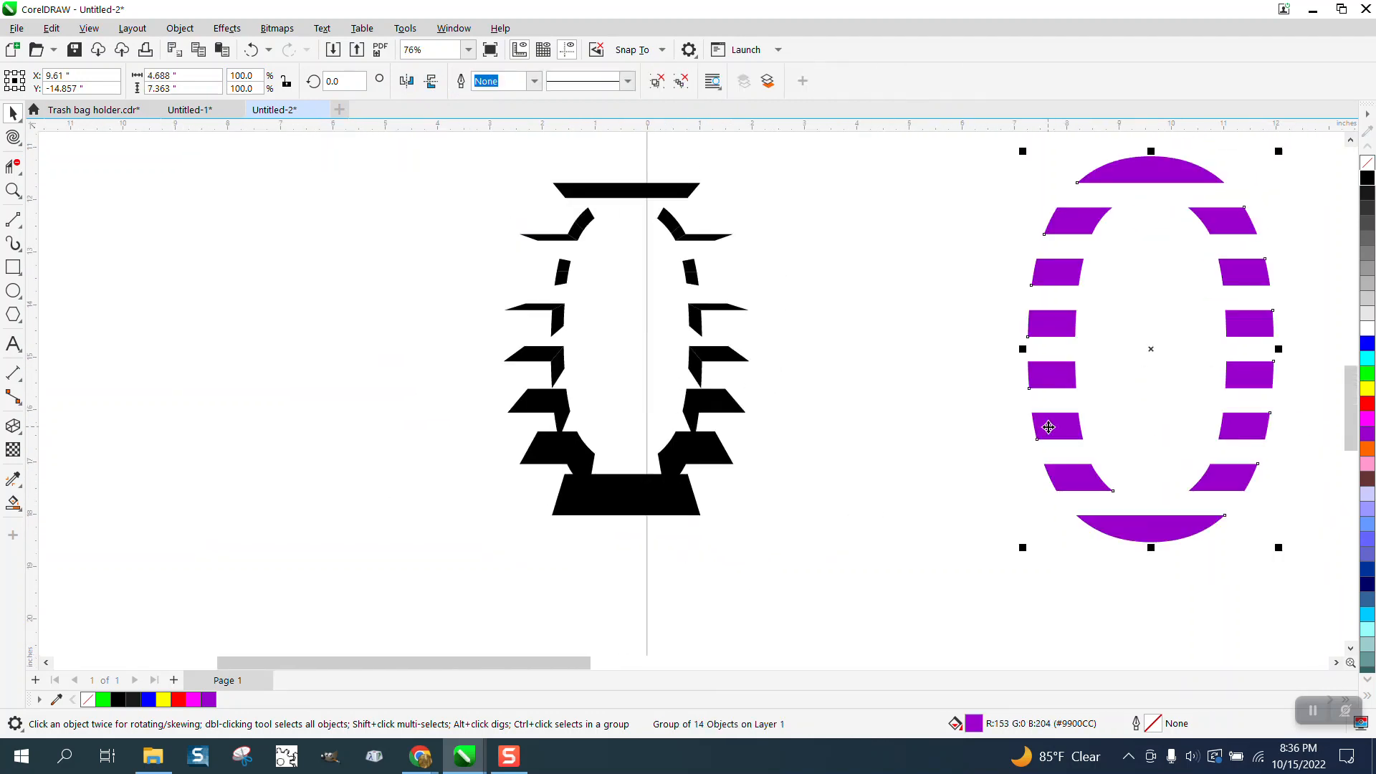
{"action": "key", "text": "Left"}
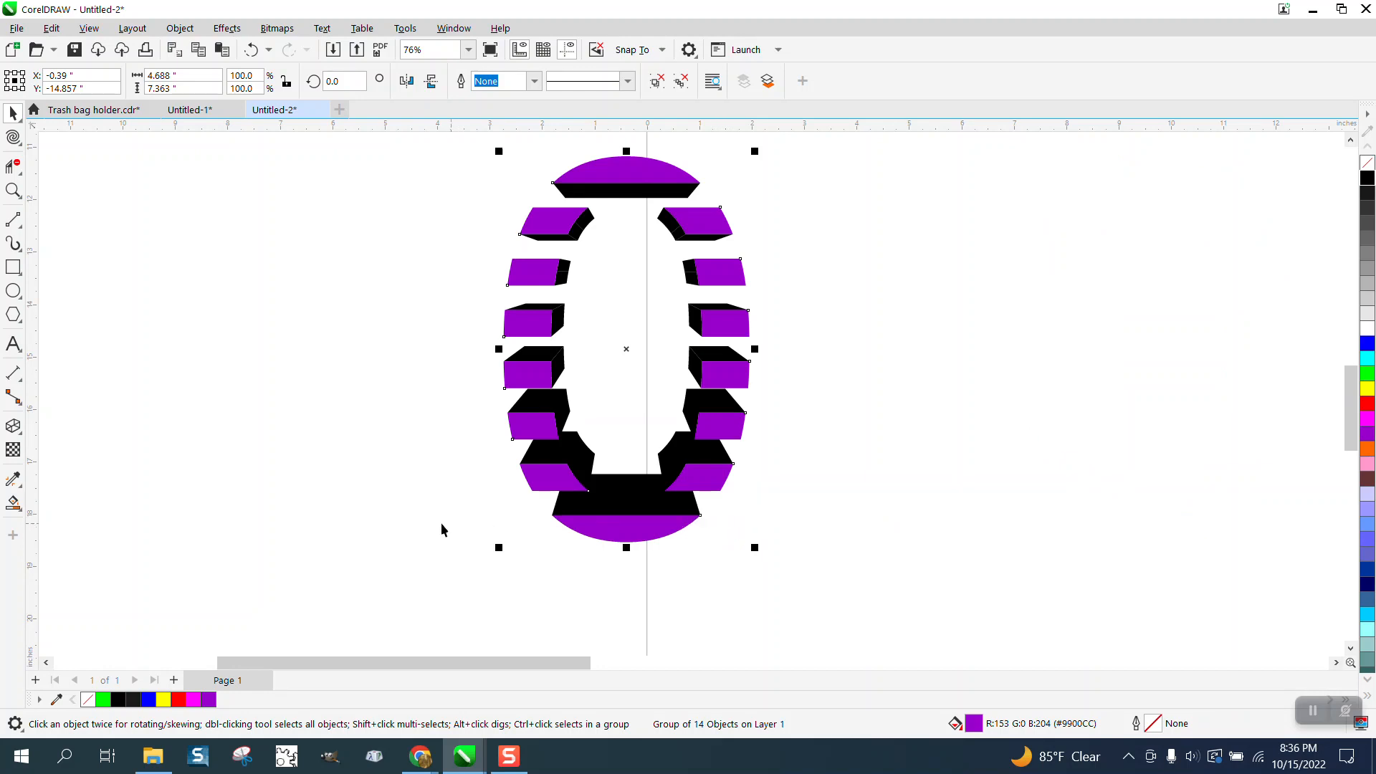
{"action": "left_click", "coordinate": [420, 505]}
- Examine the assembled 0 up close for remaining seams in the black shadow, from the bottom bar to the side sections
{"action": "left_click", "coordinate": [13, 190]}
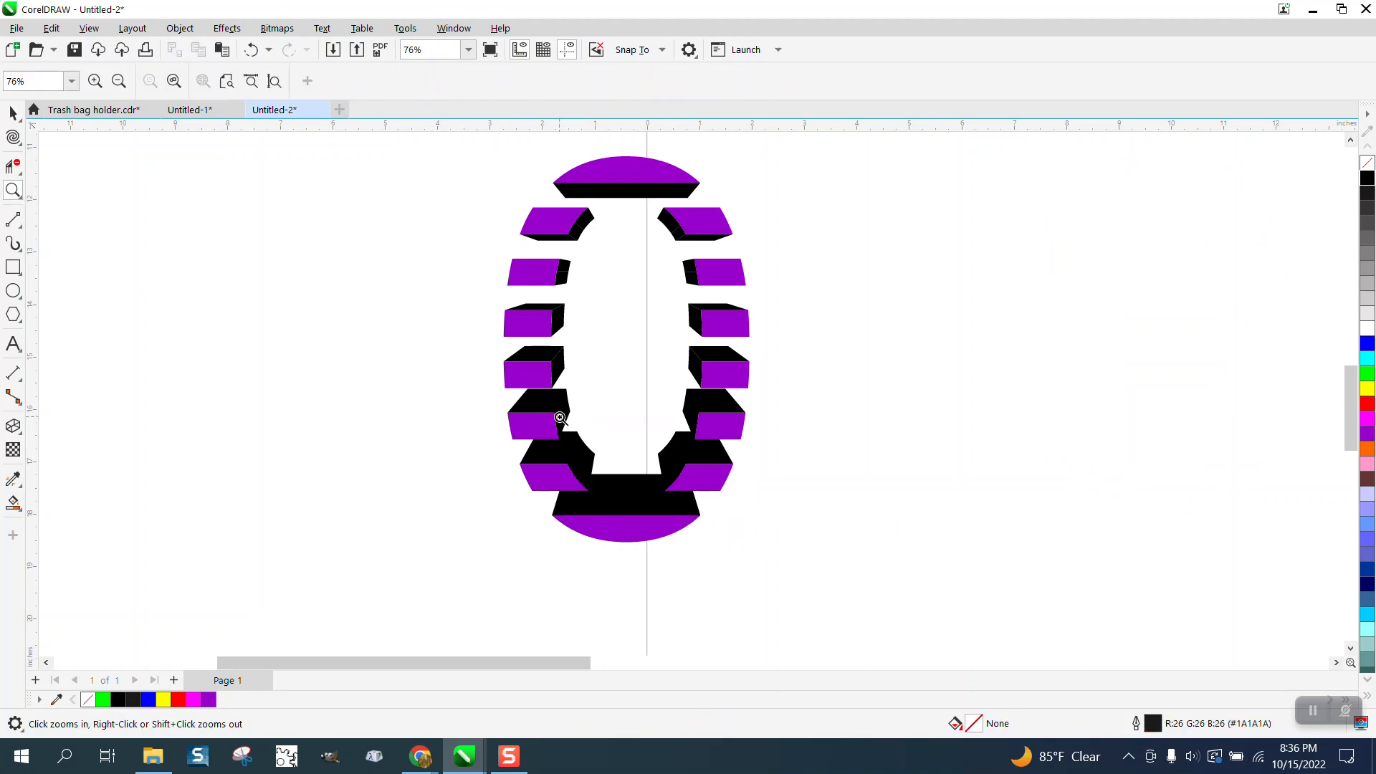
{"action": "left_click_drag", "start_coordinate": [555, 421], "coordinate": [759, 520]}
{"action": "scroll", "coordinate": [590, 497], "scroll_direction": "down", "scroll_amount": 3}
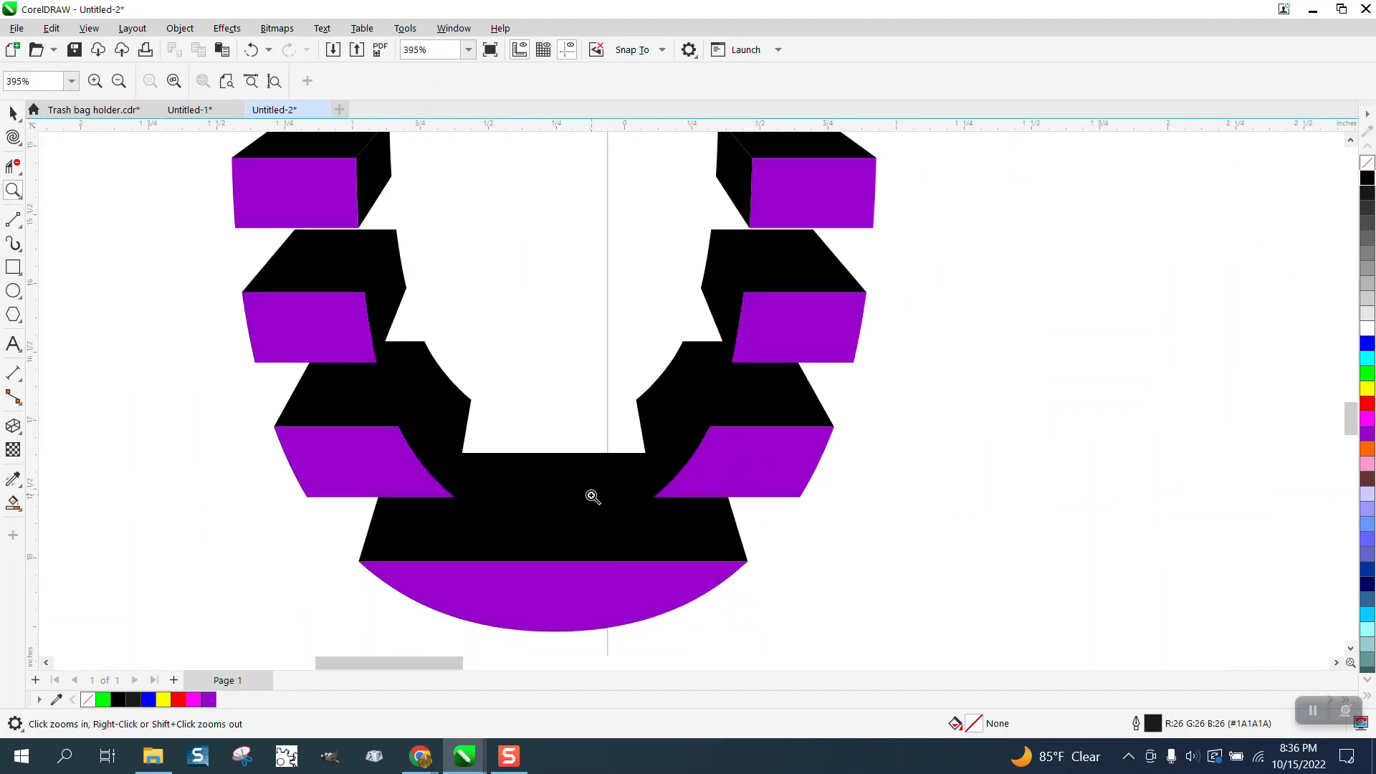
{"action": "scroll", "coordinate": [591, 497], "scroll_direction": "down", "scroll_amount": 1}
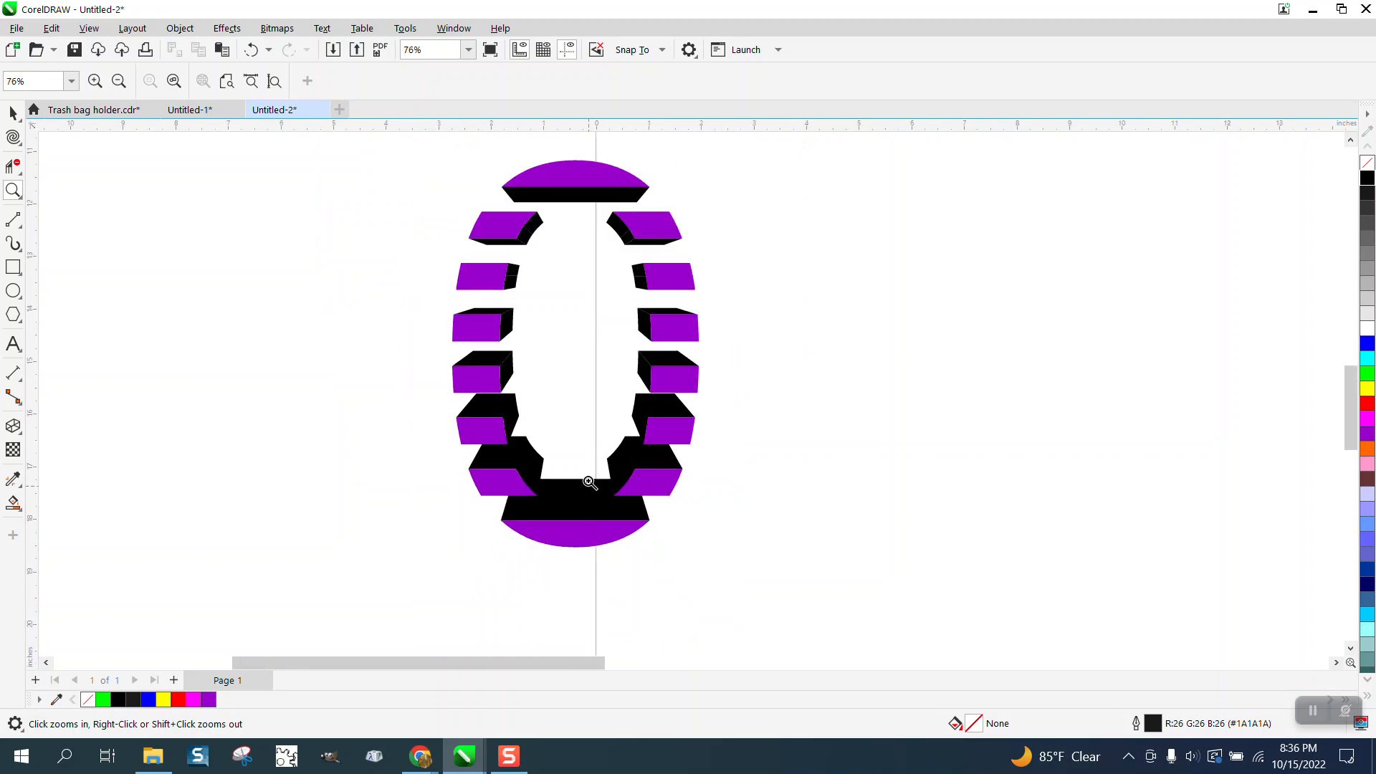
{"action": "left_click_drag", "start_coordinate": [471, 166], "coordinate": [858, 593]}
{"action": "left_click_drag", "start_coordinate": [409, 230], "coordinate": [888, 455]}
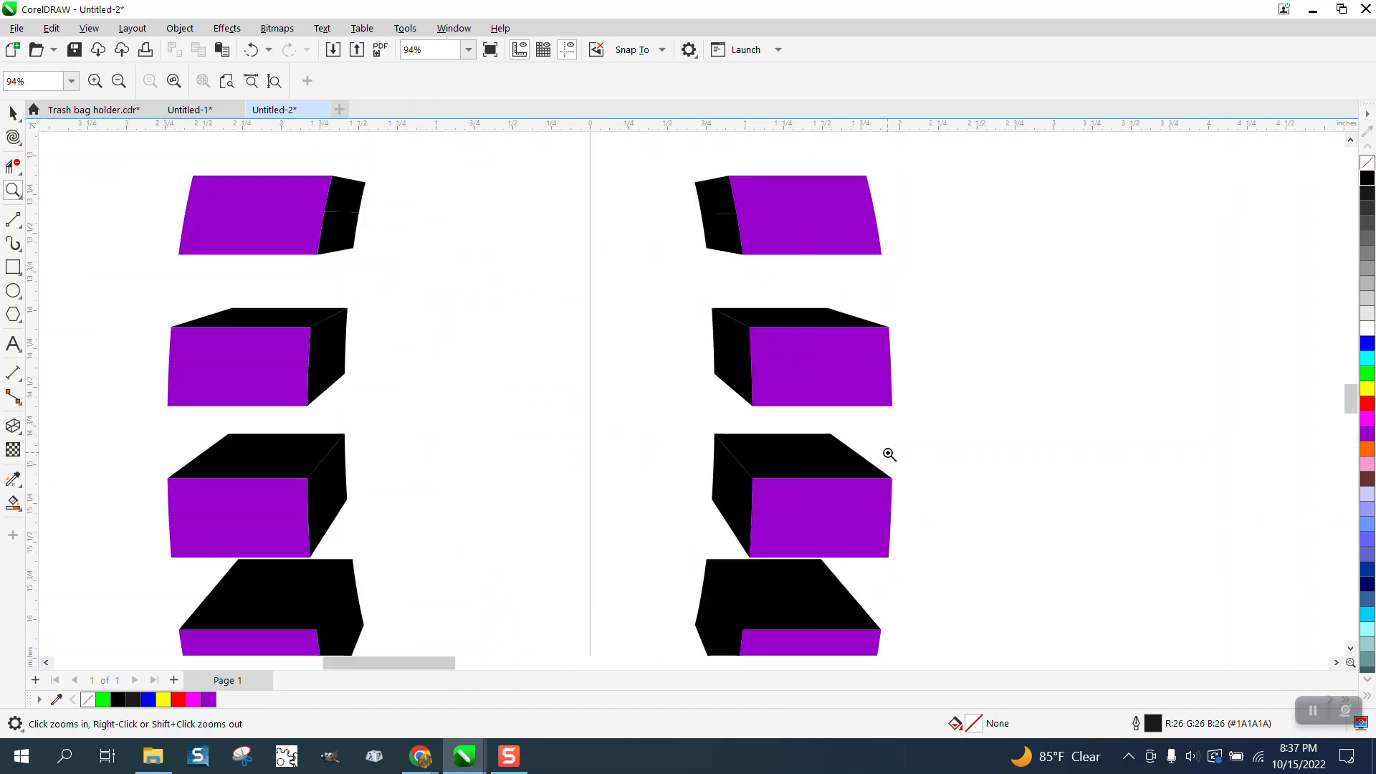
{"action": "scroll", "coordinate": [755, 411], "scroll_direction": "down", "scroll_amount": 4}
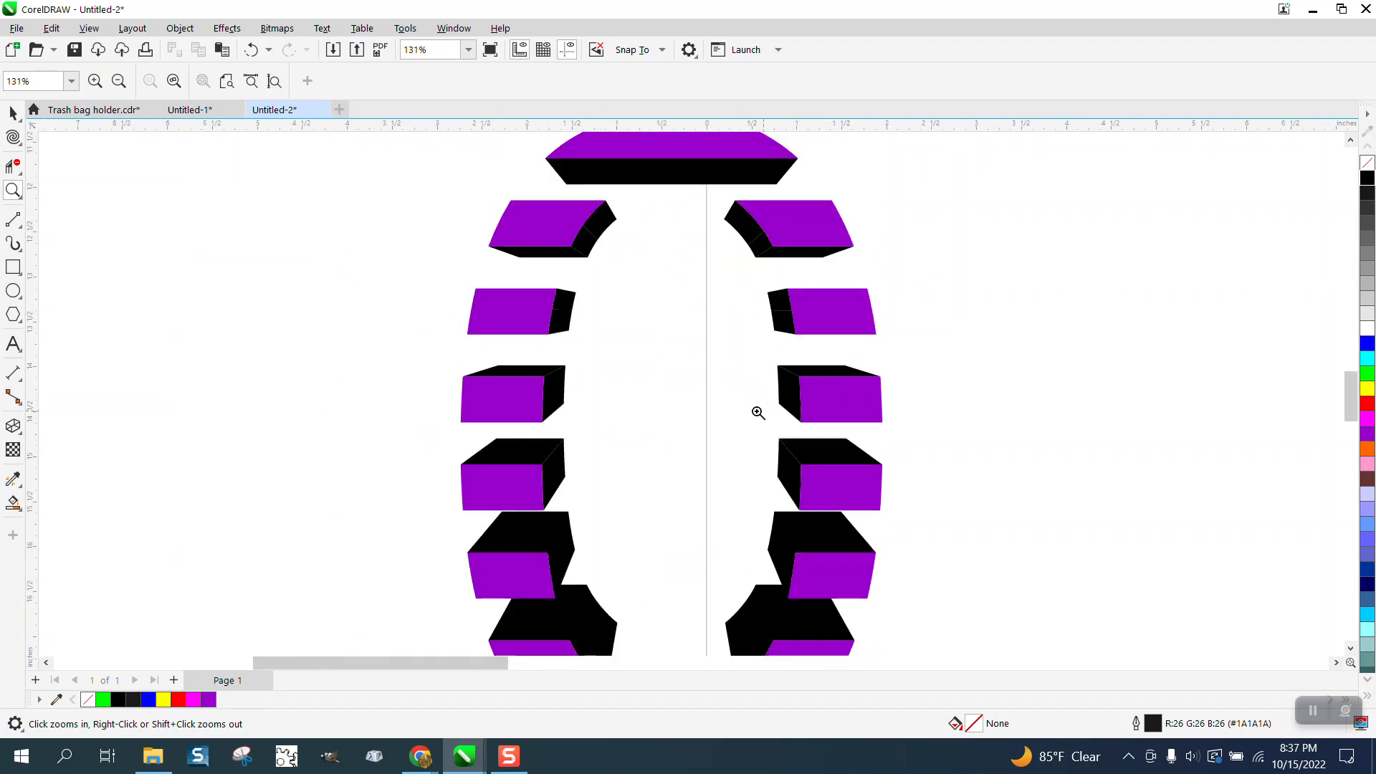